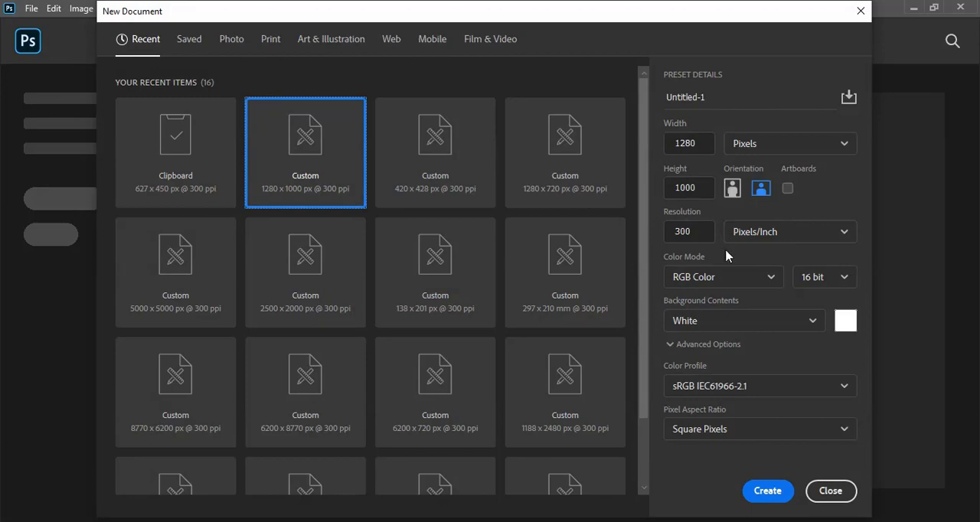
# Create a 1280 x 1000 px document at 300 ppi and add the text FITNESSGODS in 30 pt Blackthorns Demo Black.
pyautogui.click(773, 491)
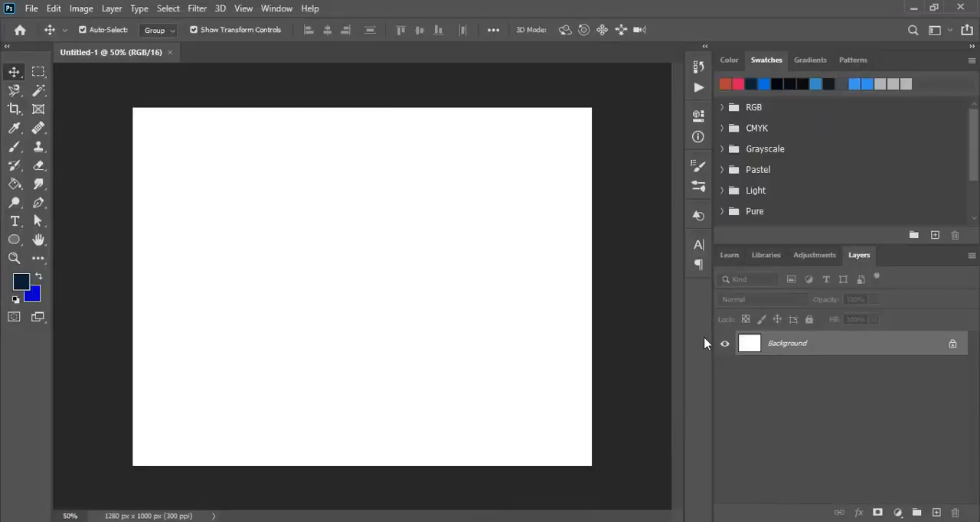
pyautogui.click(14, 222)
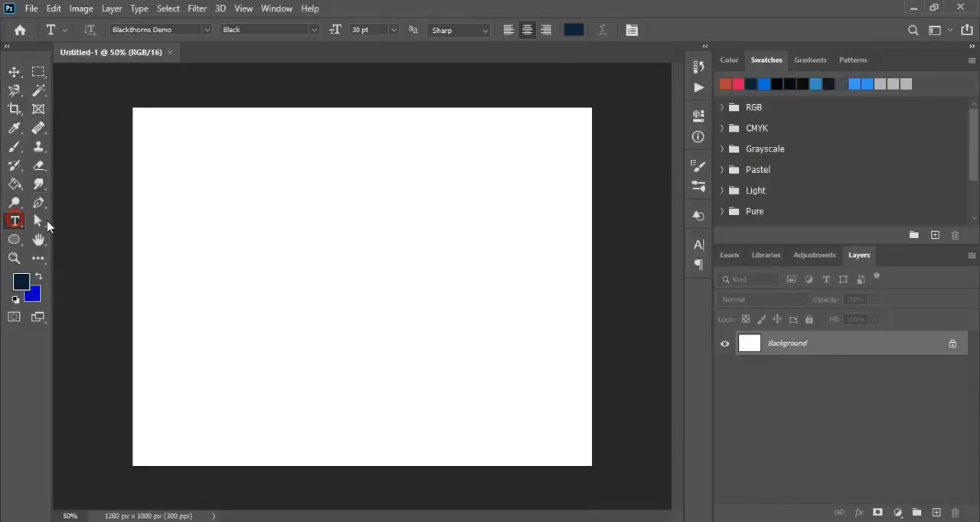
pyautogui.click(270, 292)
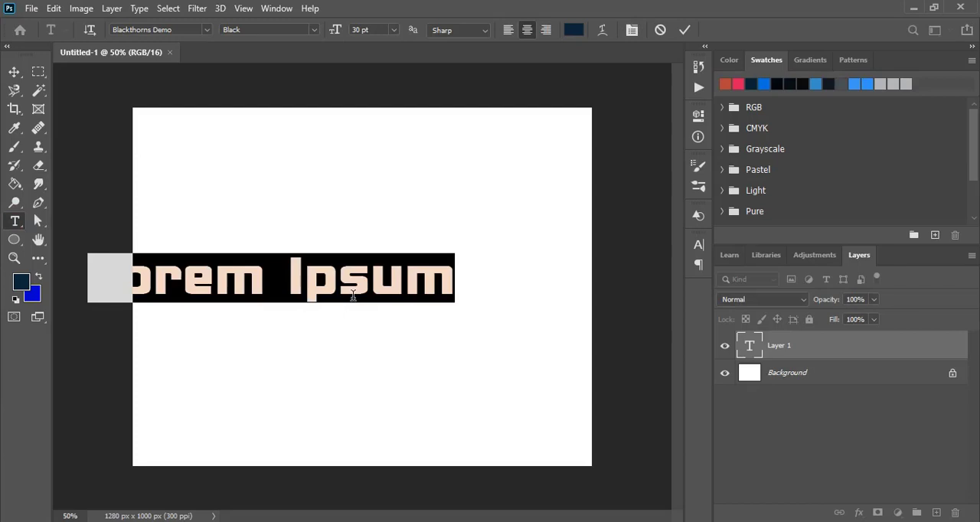
pyautogui.write('FIT')
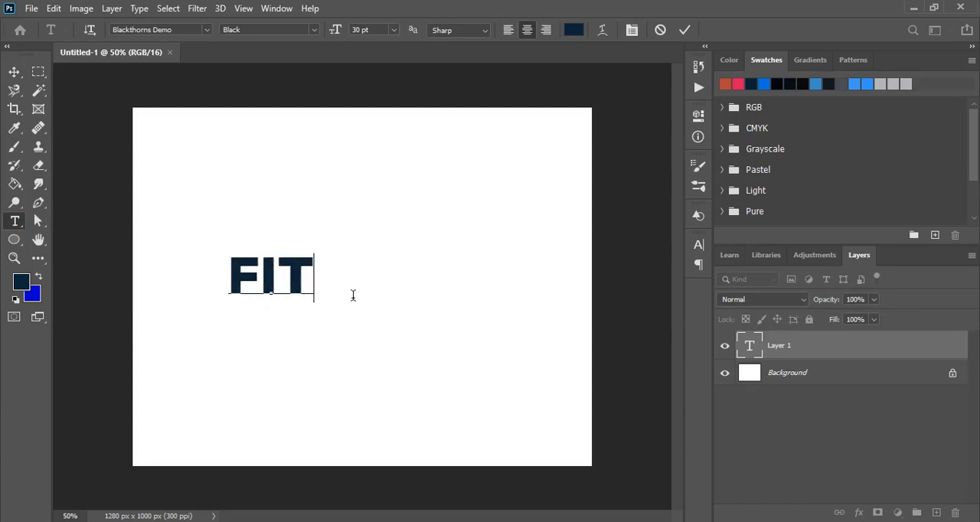
pyautogui.write('NESS')
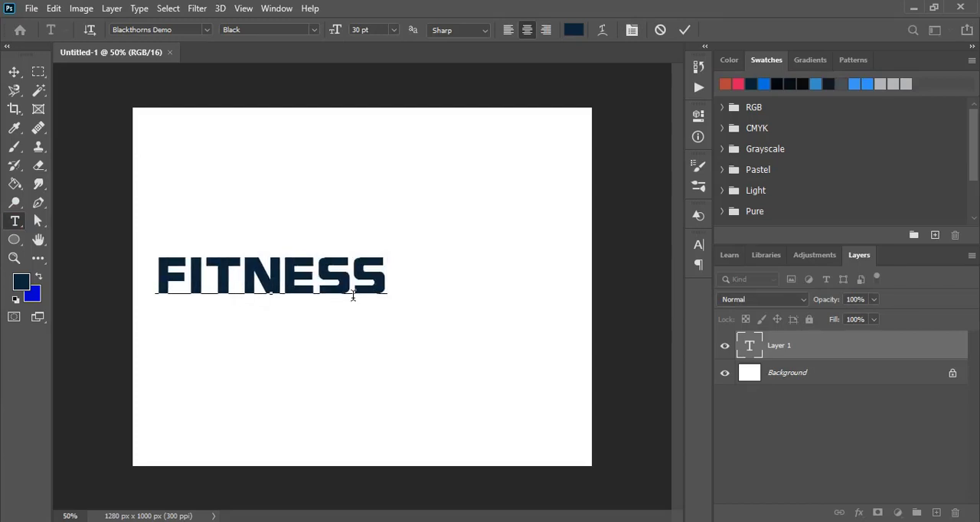
pyautogui.write('GODS')
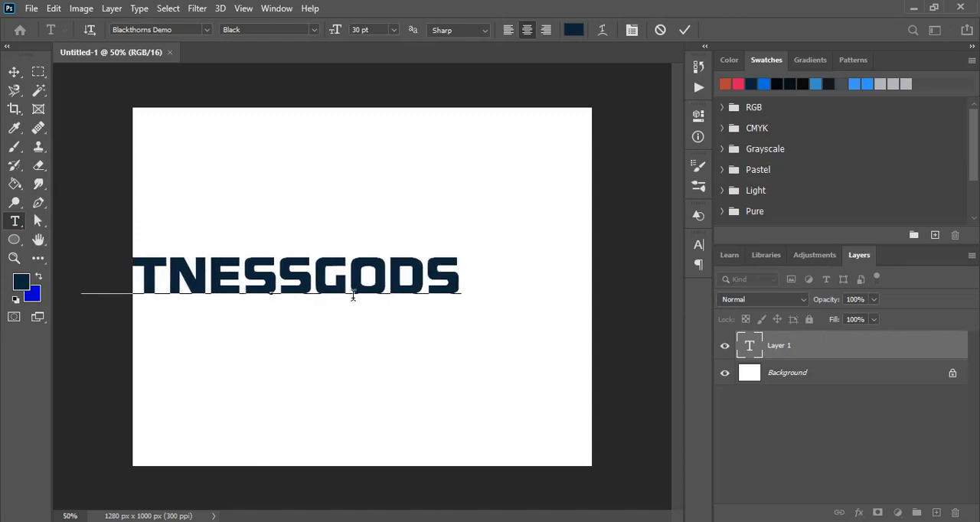
# Duplicate the FITNESSGODS text below the original and change the copy's wording to FAVETTEVILLE.
pyautogui.click(14, 71)
pyautogui.moveTo(328, 291); pyautogui.dragTo(394, 350)
pyautogui.doubleClick(394, 350)
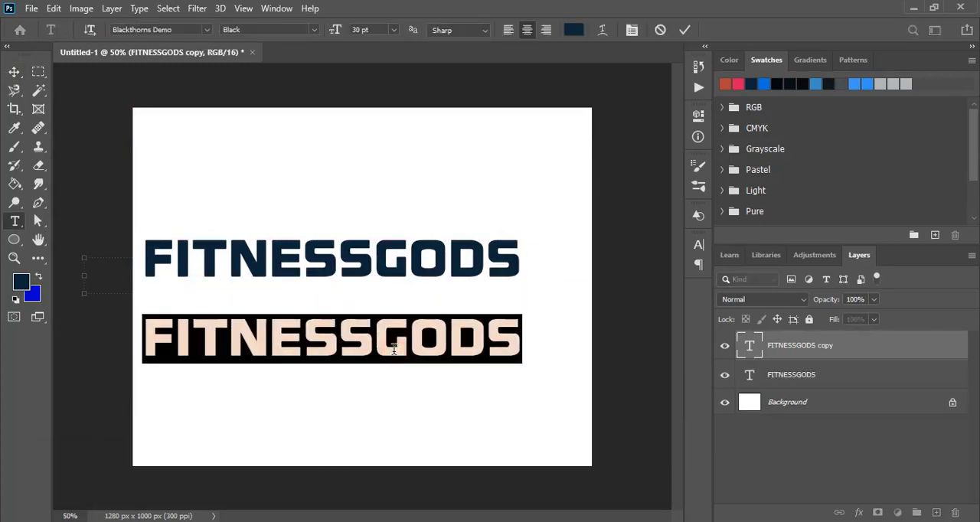
pyautogui.write('FAVET')
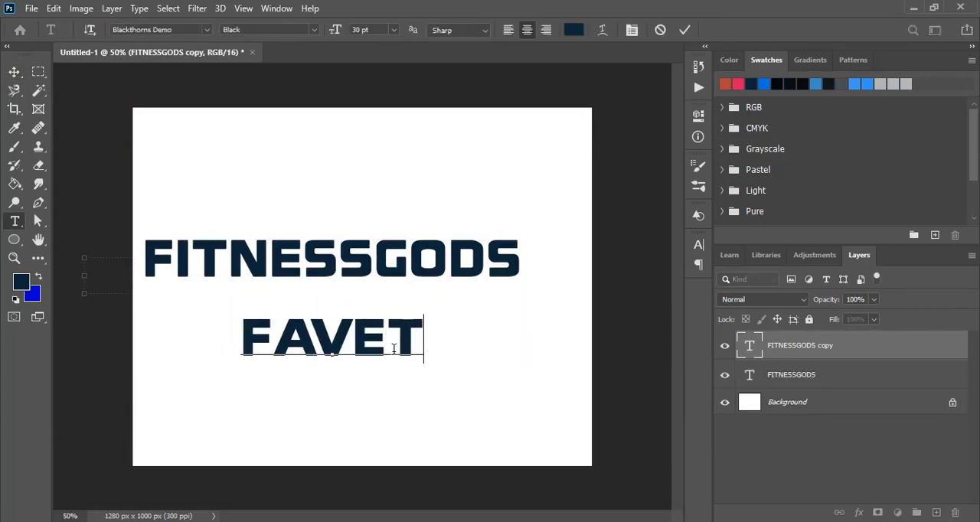
pyautogui.write('TEVILLE')
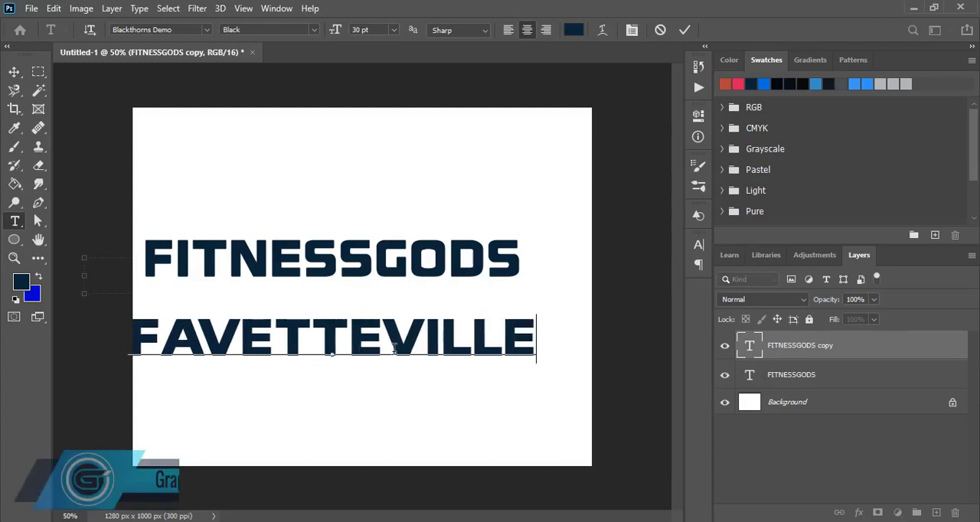
# Shrink the FAVETTEVILLE text to well under half its size and place it near the canvas's lower right corner.
pyautogui.click(14, 71)
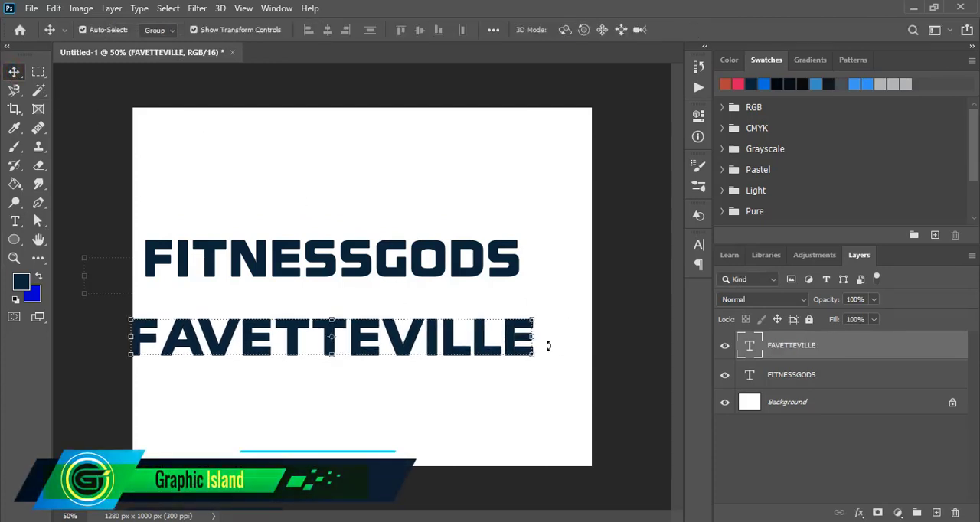
pyautogui.click(532, 357)
pyautogui.moveTo(532, 357); pyautogui.dragTo(539, 451)
# Scale the FITNESSGODS text down to about 78% and position it around the middle of the canvas.
pyautogui.click(448, 263)
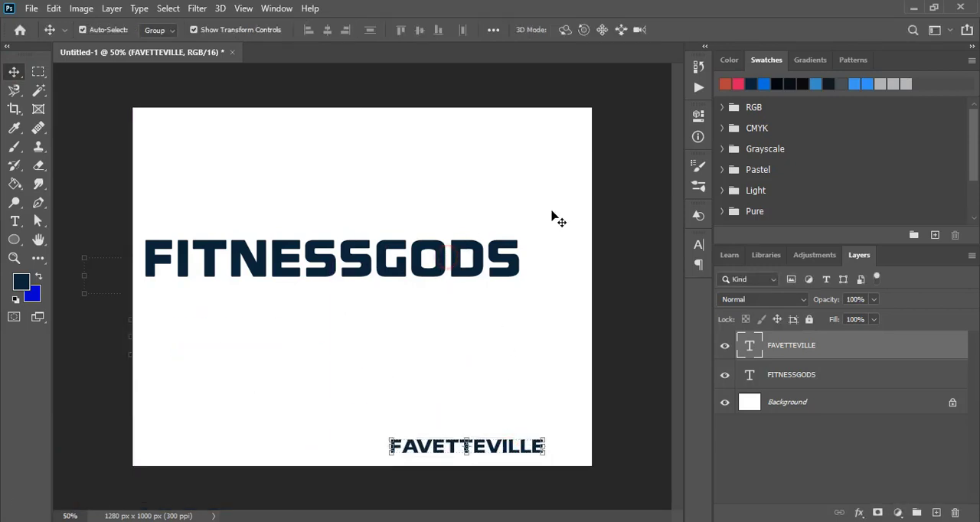
pyautogui.moveTo(448, 263); pyautogui.dragTo(461, 285)
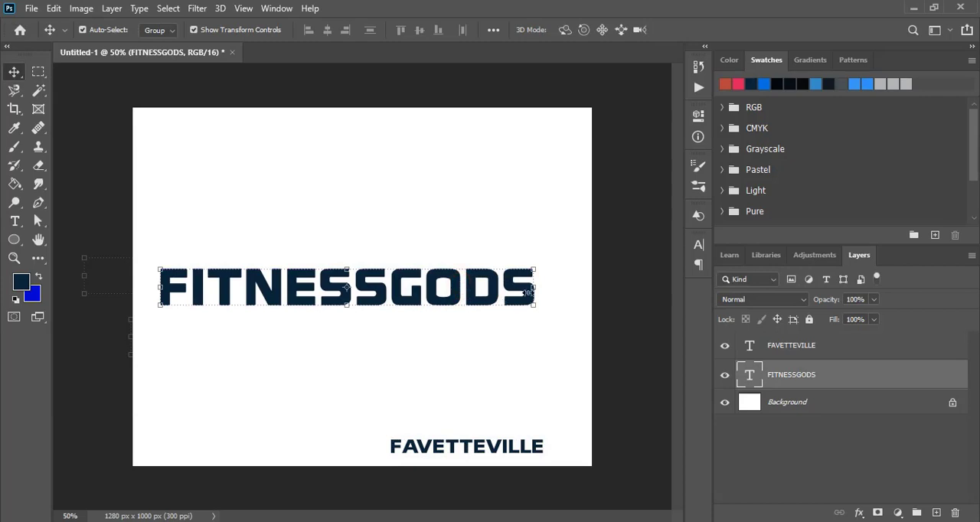
pyautogui.moveTo(534, 289); pyautogui.dragTo(457, 289)
pyautogui.moveTo(382, 303); pyautogui.dragTo(430, 301)
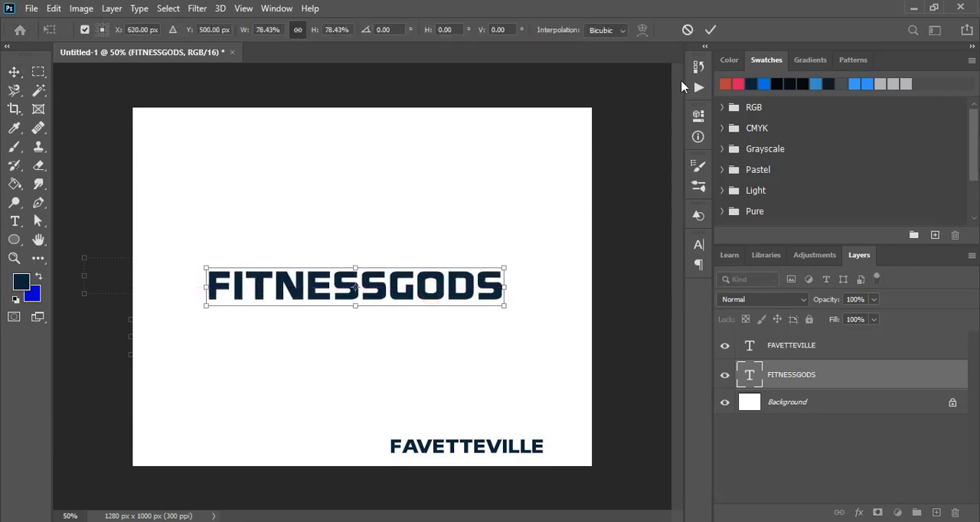
pyautogui.click(712, 30)
# Rasterize the FITNESSGODS text layer and stretch its lettering downward to make it taller.
pyautogui.hotkey('ctrl', '+')
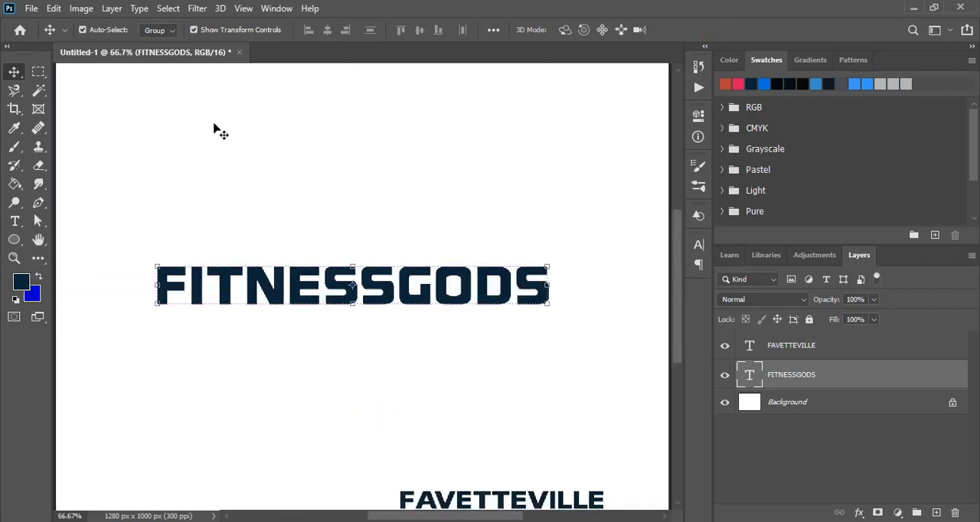
pyautogui.rightClick(806, 379)
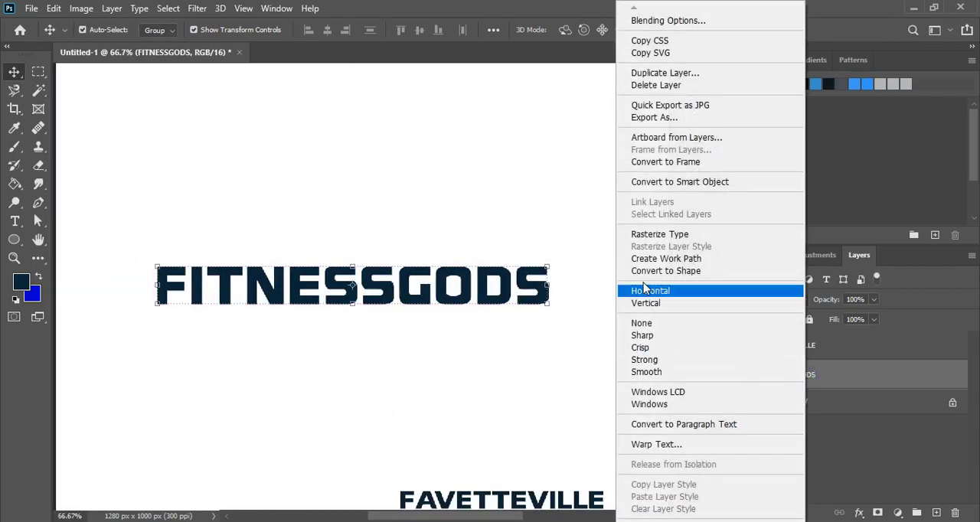
pyautogui.click(657, 232)
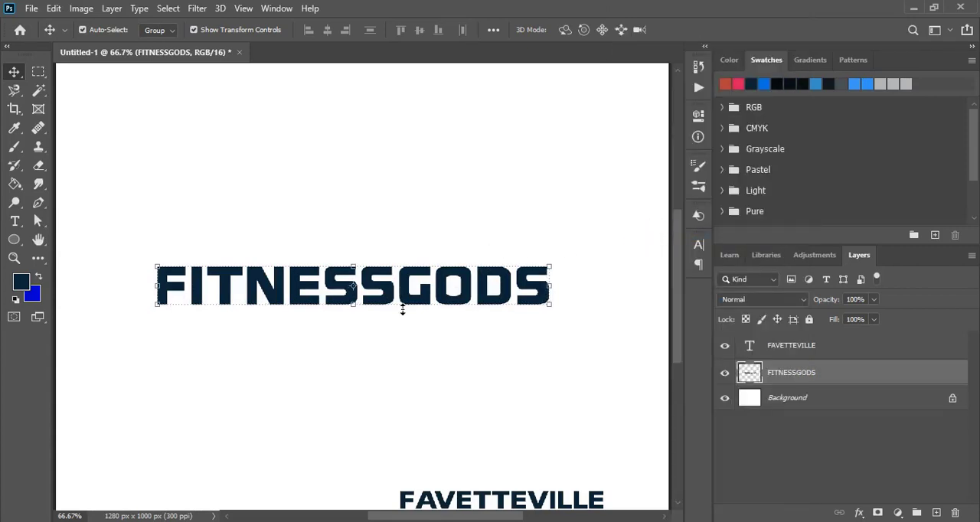
pyautogui.moveTo(355, 306); pyautogui.dragTo(358, 322)
pyautogui.click(710, 29)
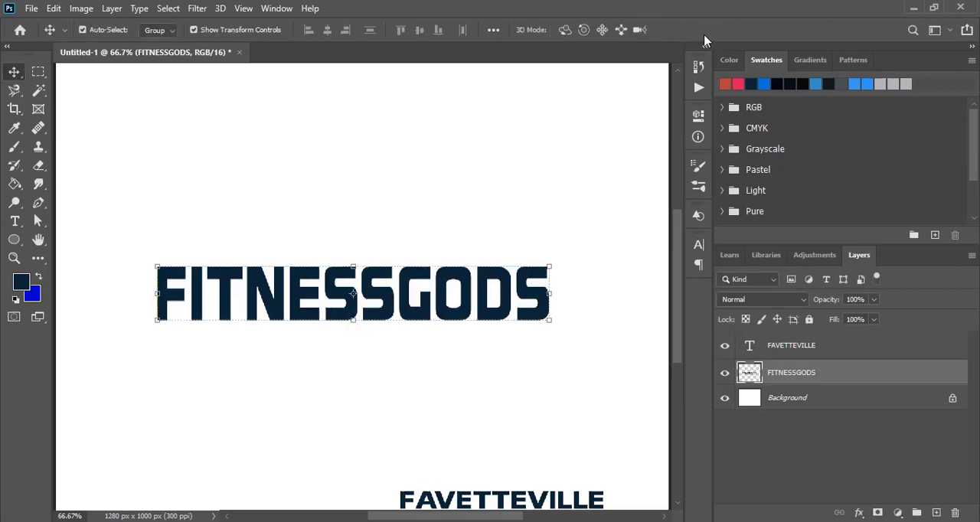
# Warp the FITNESSGODS layer, trying the Arc and Arc Upper styles before choosing Arc Lower.
pyautogui.click(54, 8)
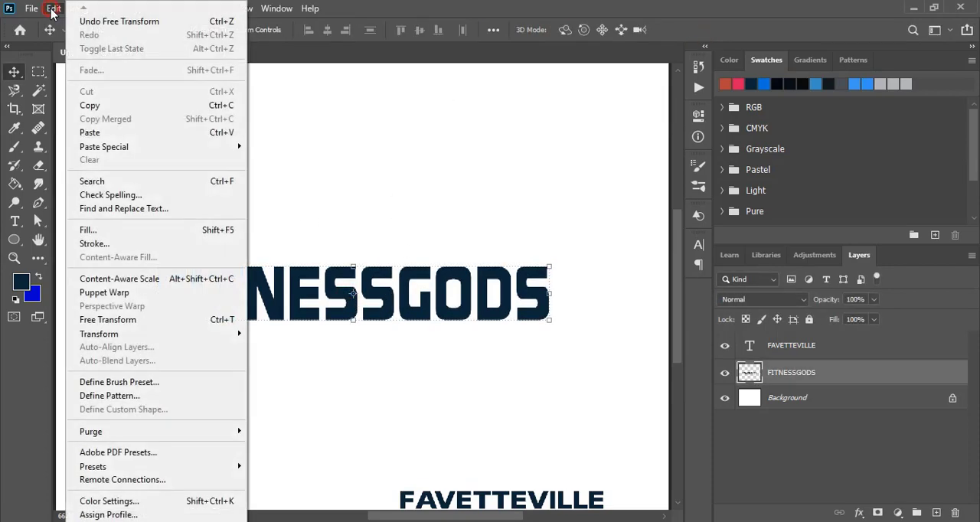
pyautogui.moveTo(108, 337)
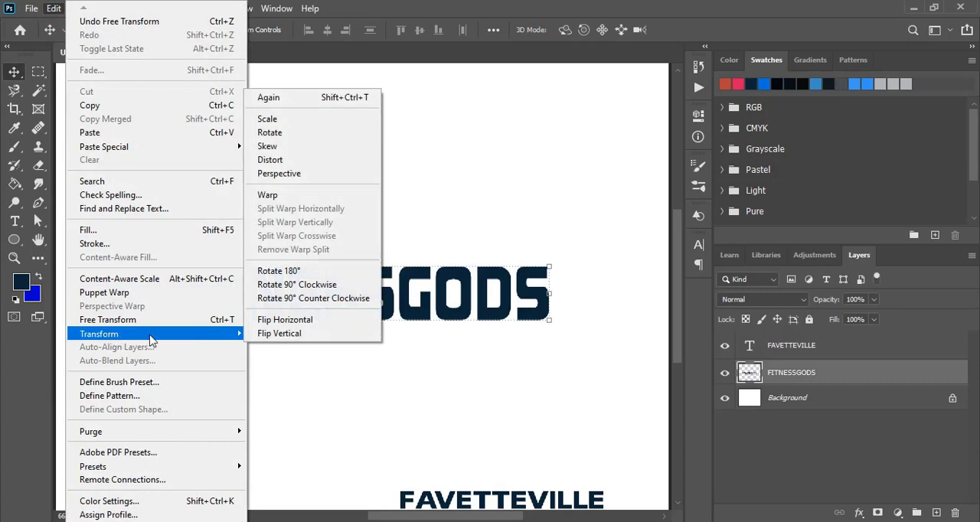
pyautogui.click(277, 196)
pyautogui.click(378, 29)
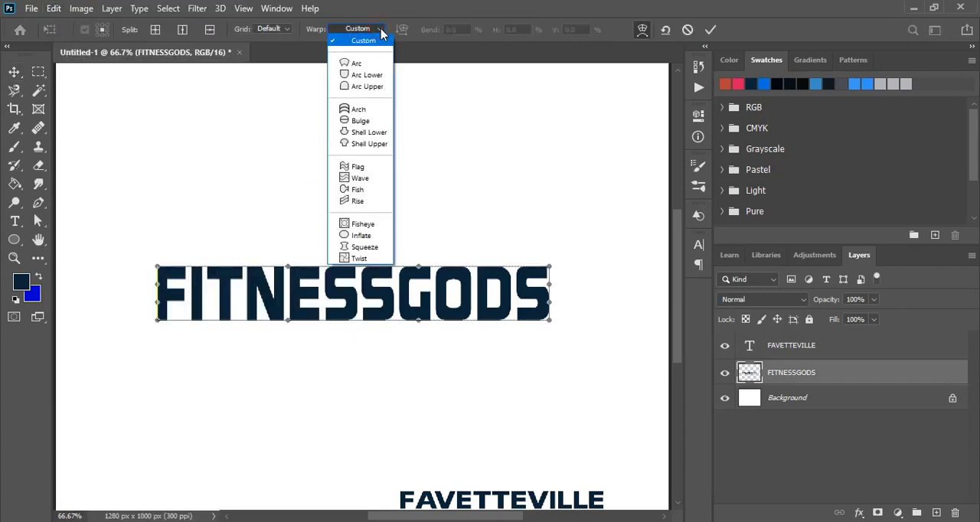
pyautogui.click(363, 65)
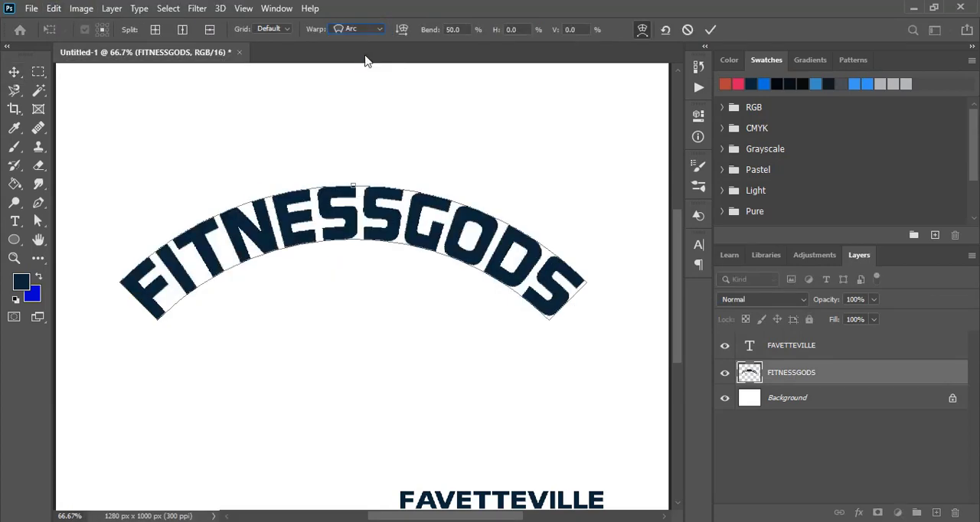
pyautogui.click(379, 29)
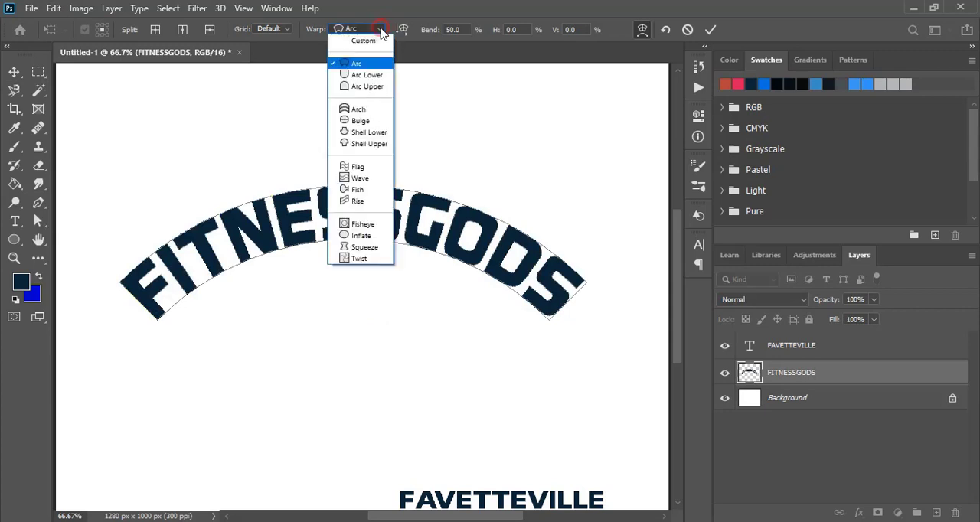
pyautogui.click(368, 88)
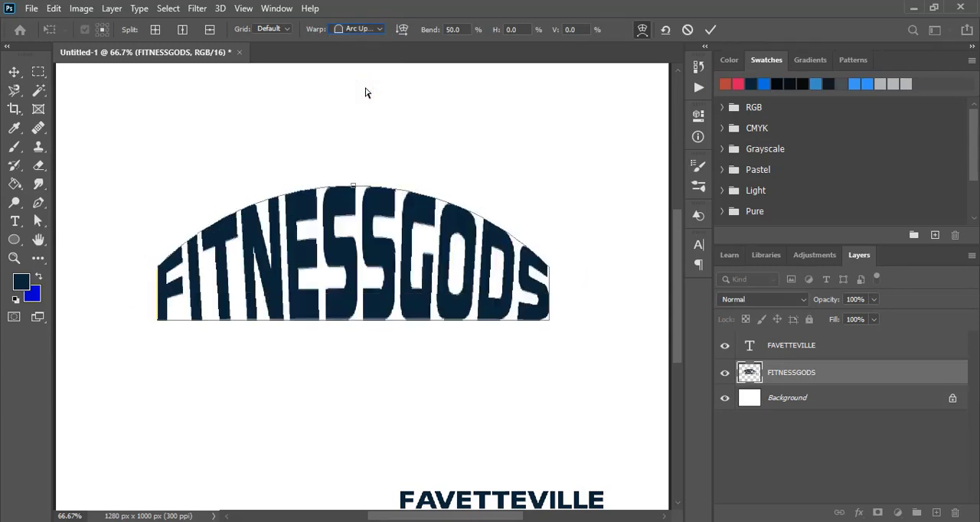
pyautogui.click(378, 30)
pyautogui.click(370, 77)
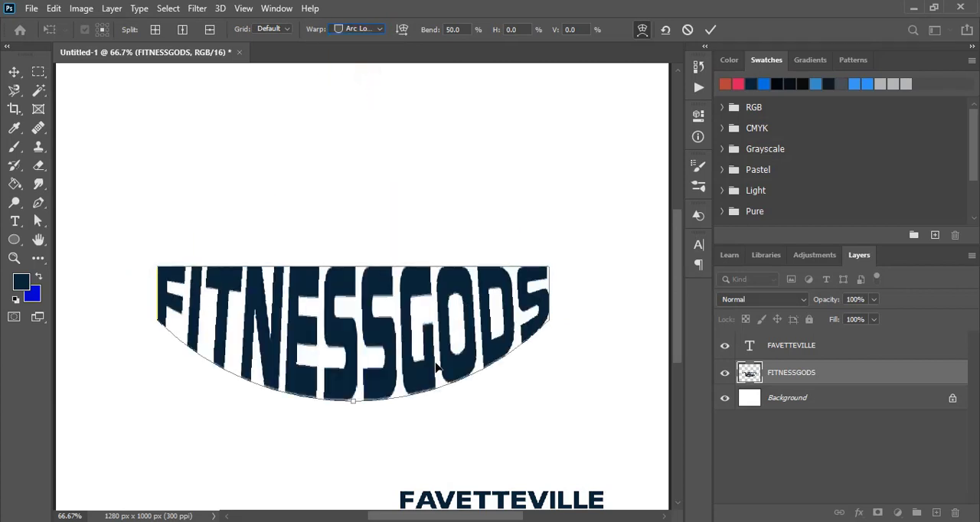
# Set the Arc Lower warp's bend to -10% and apply it to the FITNESSGODS lettering.
pyautogui.press('Down')
pyautogui.press('Down')
pyautogui.press('Down')
pyautogui.press('Down')
pyautogui.press('Down')
pyautogui.press('Down')
pyautogui.press('Down')
pyautogui.press('Down')
pyautogui.press('Down')
pyautogui.press('Down')
pyautogui.press('Down')
pyautogui.press('Down')
pyautogui.press('Down')
pyautogui.press('Down')
pyautogui.press('Down')
pyautogui.press('Down')
pyautogui.press('Down')
pyautogui.press('Down')
pyautogui.press('Down')
pyautogui.press('Down')
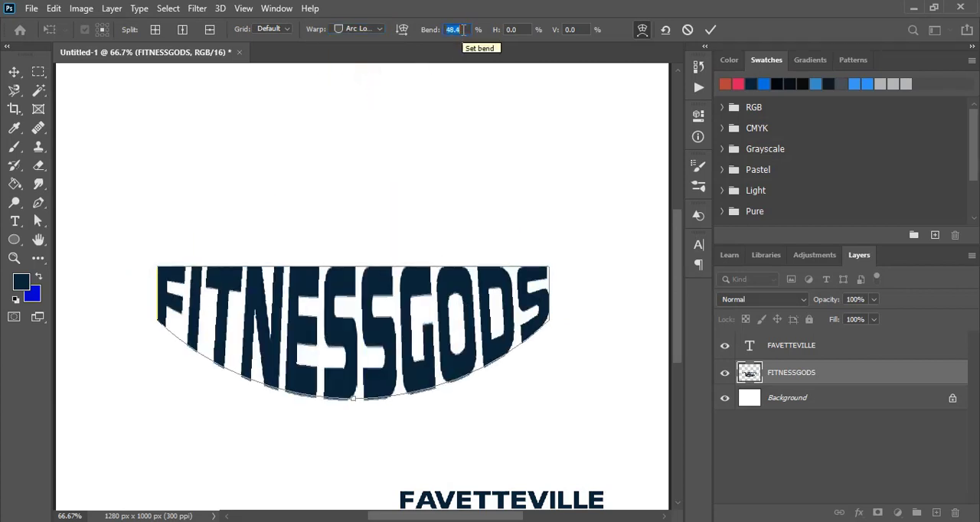
pyautogui.press('Down')
pyautogui.press('Down')
pyautogui.press('Down')
pyautogui.press('Down')
pyautogui.press('Down')
pyautogui.press('Down')
pyautogui.press('Down')
pyautogui.press('Down')
pyautogui.press('Down')
pyautogui.press('Down')
pyautogui.press('Down')
pyautogui.press('Down')
pyautogui.press('Down')
pyautogui.press('Down')
pyautogui.press('Down')
pyautogui.press('Down')
pyautogui.press('Down')
pyautogui.press('Down')
pyautogui.press('Down')
pyautogui.press('Down')
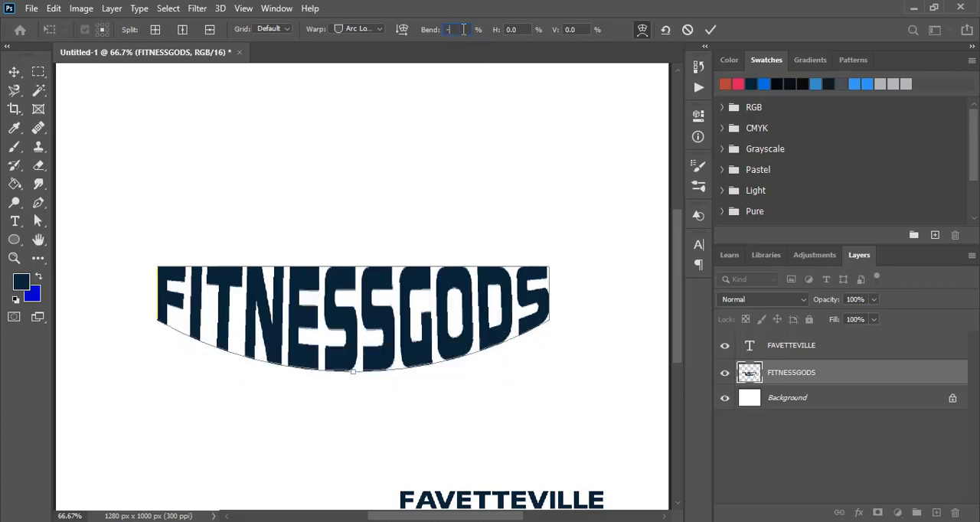
pyautogui.write('-10')
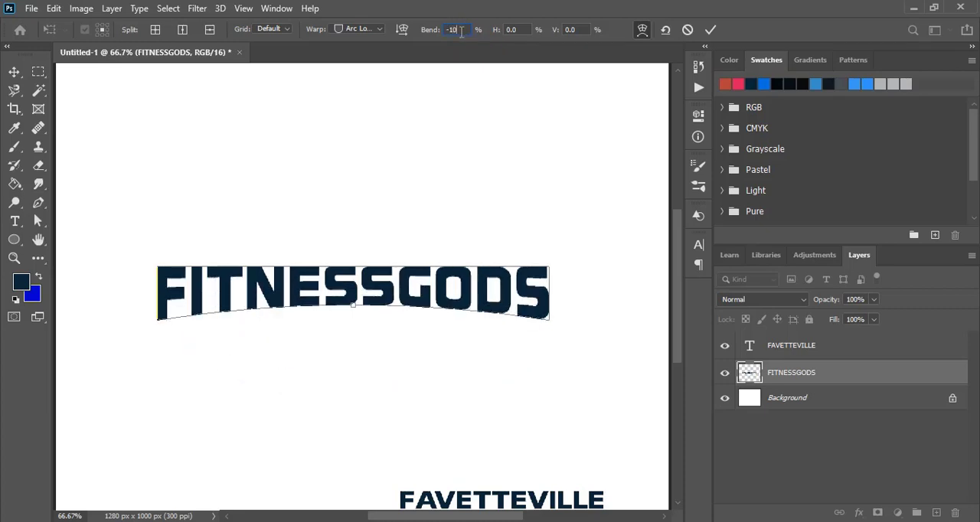
pyautogui.click(711, 29)
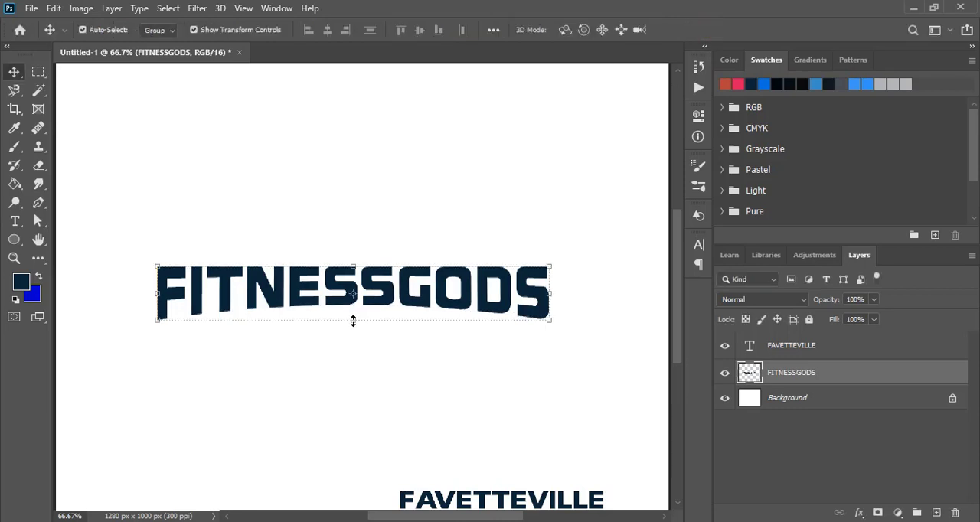
# Stretch the warped FITNESSGODS lettering further downward, keeping its width and upper edge in place.
pyautogui.moveTo(353, 321); pyautogui.dragTo(352, 358)
pyautogui.click(711, 29)
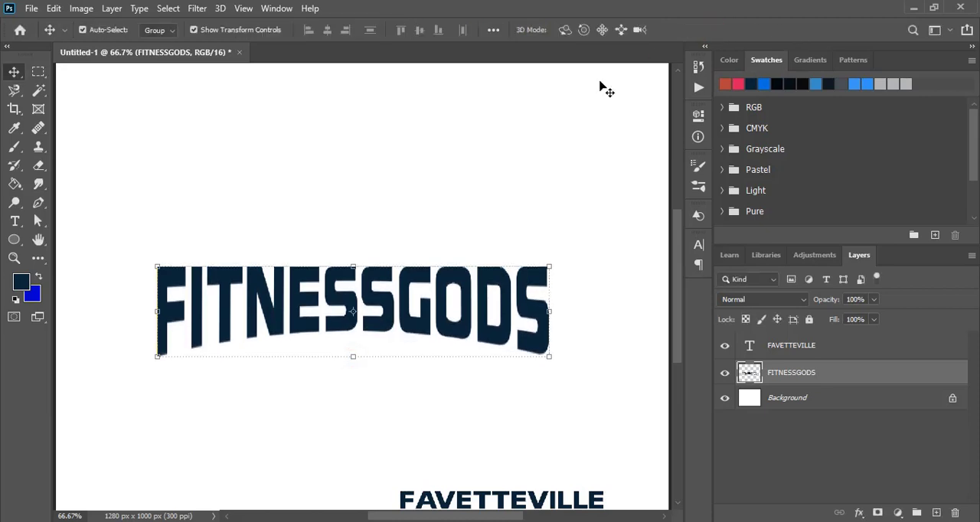
pyautogui.click(421, 208)
# Create a three-sided polygon with a 100 x 100 px size above the lettering and fill it with black.
pyautogui.hotkey('ctrl', '-')
pyautogui.click(15, 239)
pyautogui.click(88, 282)
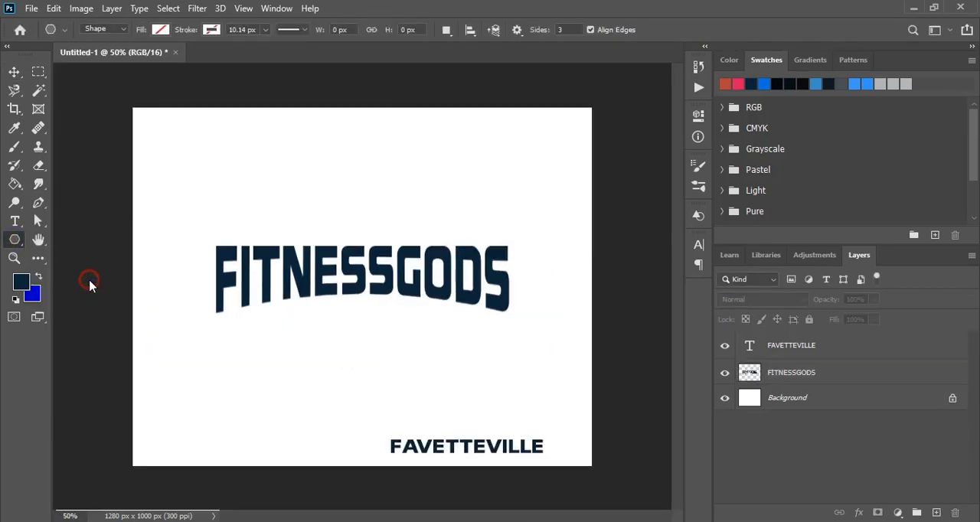
pyautogui.click(328, 189)
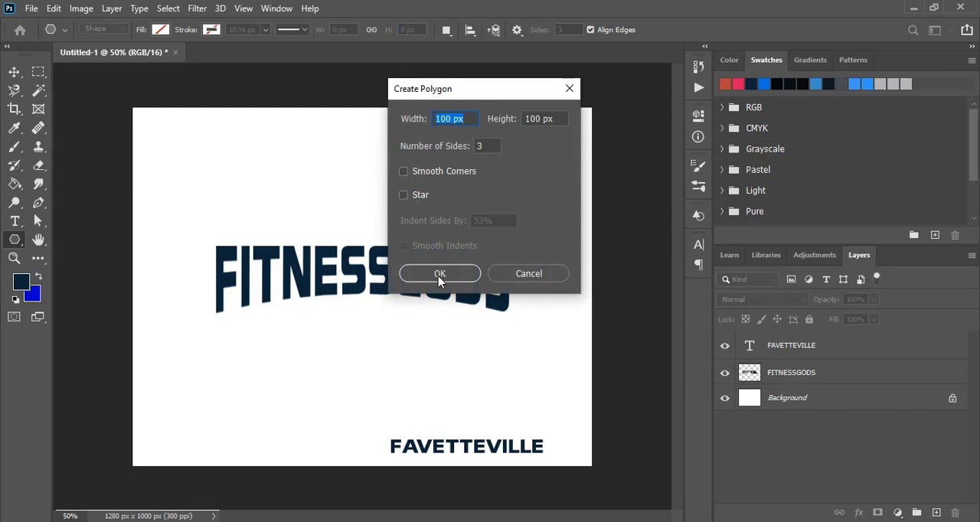
pyautogui.click(440, 274)
pyautogui.click(167, 30)
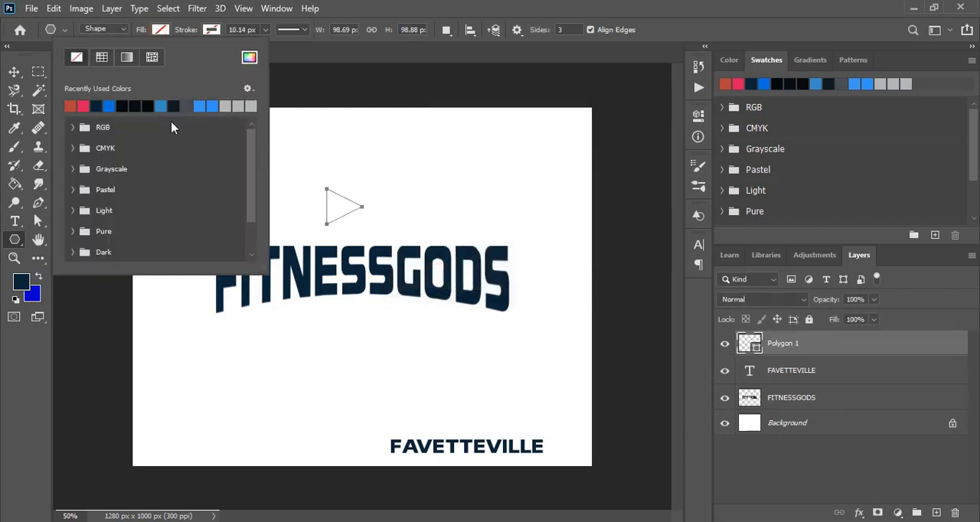
pyautogui.click(154, 102)
# Rotate the black triangle 90° to point downward and enlarge it to about 541%.
pyautogui.press('v')
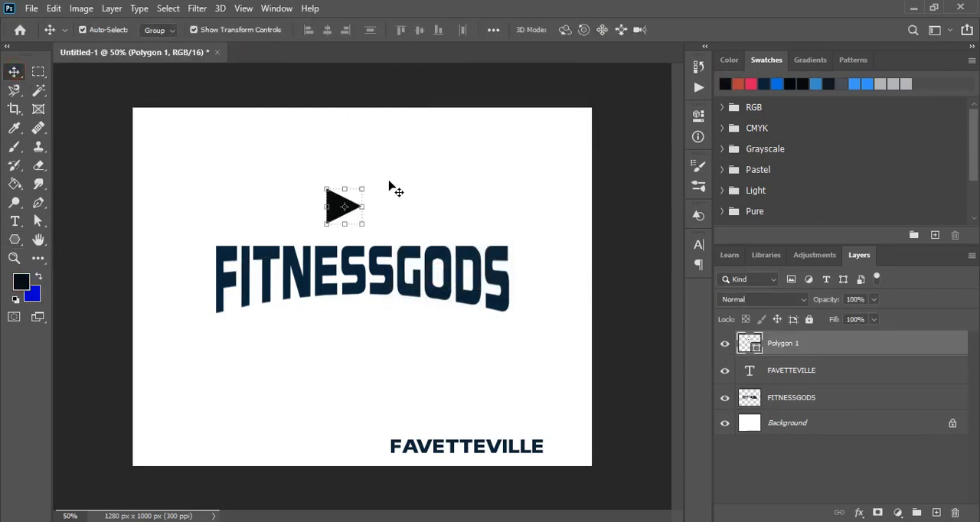
pyautogui.moveTo(373, 186); pyautogui.dragTo(484, 420)
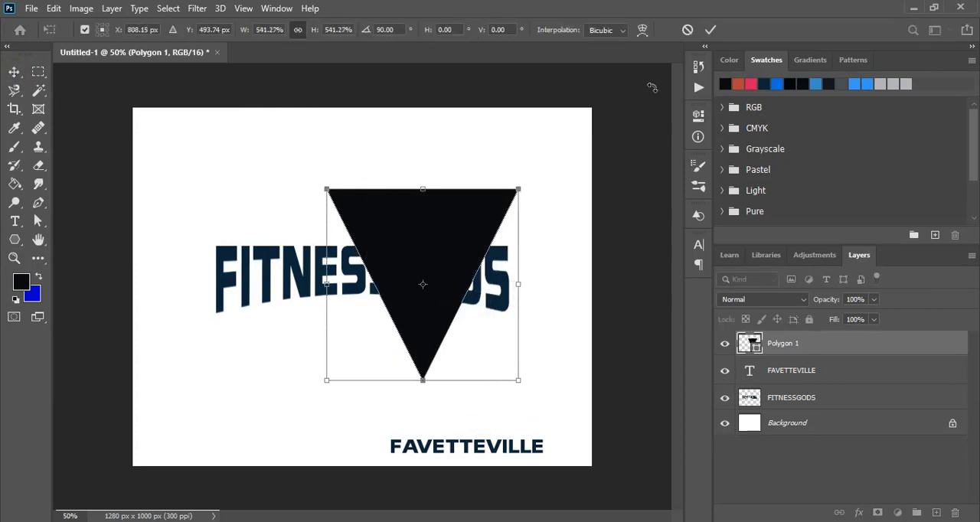
pyautogui.click(708, 30)
# Apply the triangle's transform and align the triangle and the FITNESSGODS lettering on their horizontal centers.
pyautogui.click(377, 231)
pyautogui.click(322, 268)
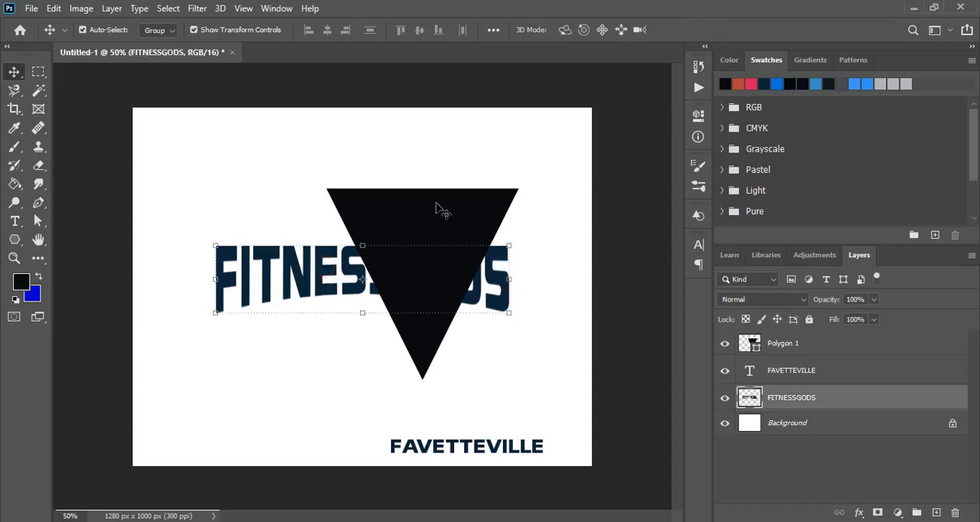
pyautogui.keyDown('shift'); pyautogui.click(437, 200); pyautogui.keyUp('shift')
pyautogui.click(327, 30)
pyautogui.click(442, 152)
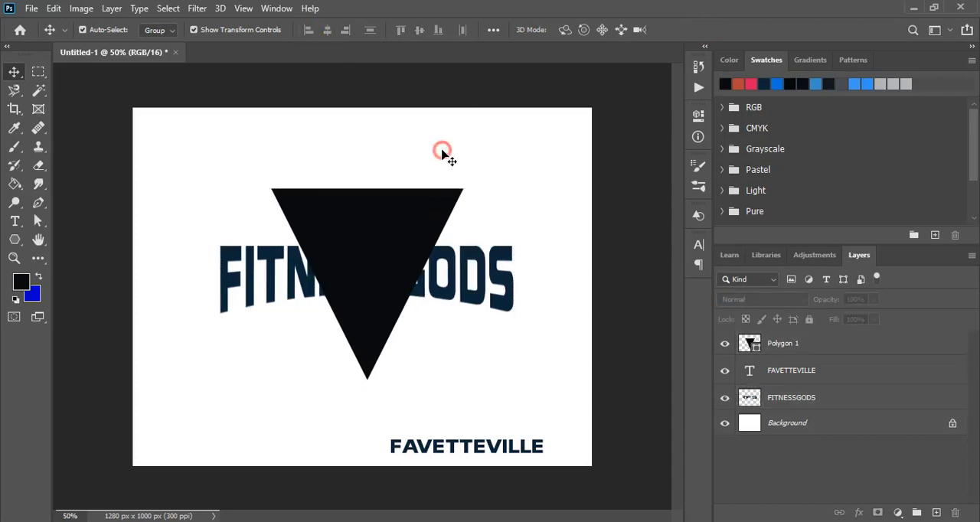
# Move FAVETTEVILLE centered just below the FITNESSGODS lettering and place the triangle's layer beneath the FAVETTEVILLE layer.
pyautogui.moveTo(466, 444); pyautogui.dragTo(366, 315)
pyautogui.hotkey('ctrl', '+')
pyautogui.moveTo(785, 343); pyautogui.dragTo(811, 375)
pyautogui.click(529, 400)
pyautogui.click(446, 342)
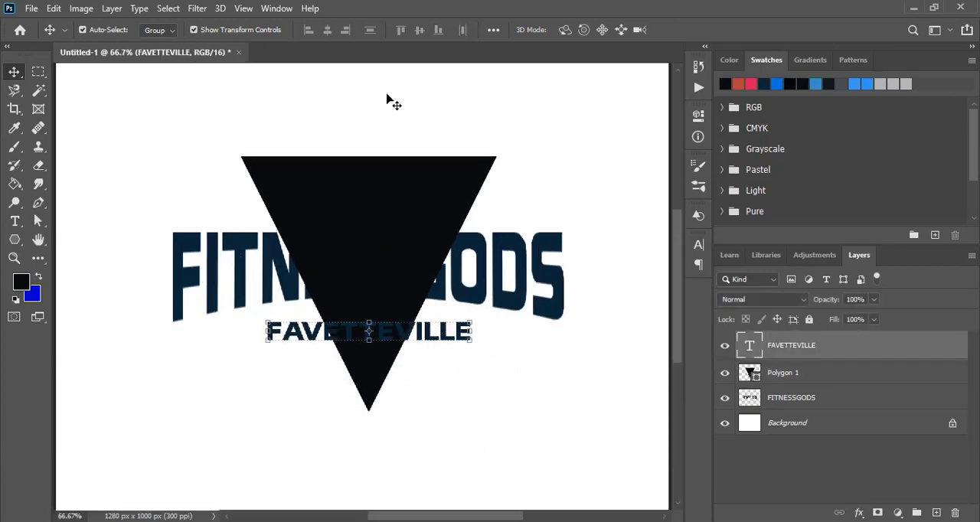
# Rasterize the FAVETTEVILLE text and apply an Arc Upper warp with a 10% bend to it.
pyautogui.rightClick(806, 344)
pyautogui.click(694, 236)
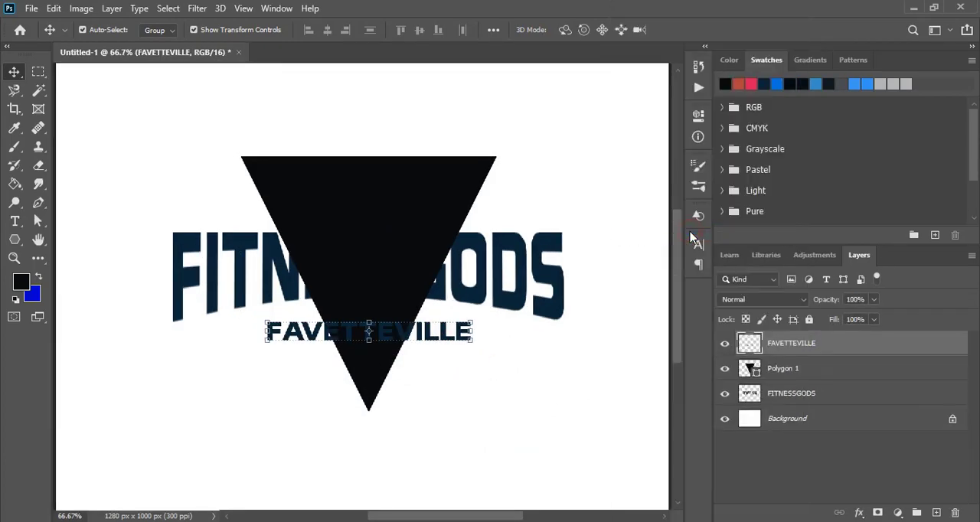
pyautogui.click(53, 8)
pyautogui.moveTo(134, 332)
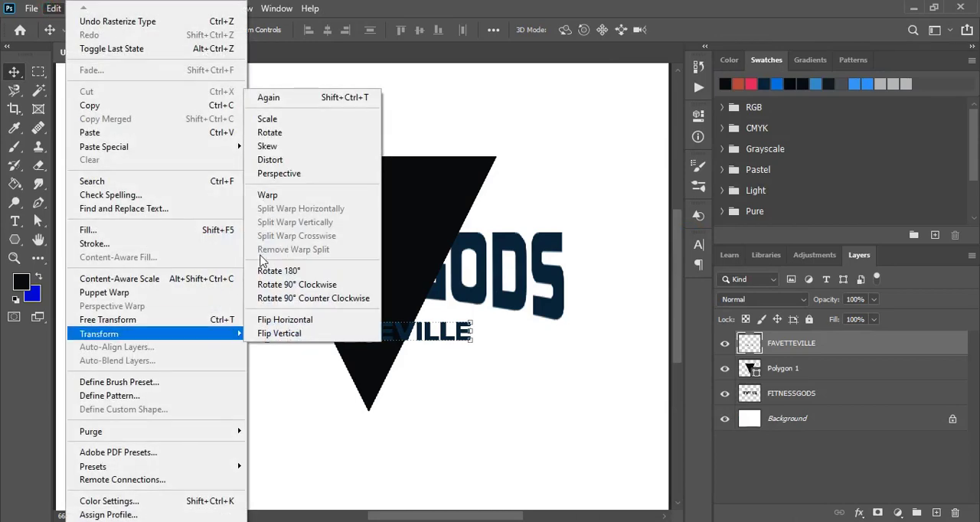
pyautogui.click(269, 201)
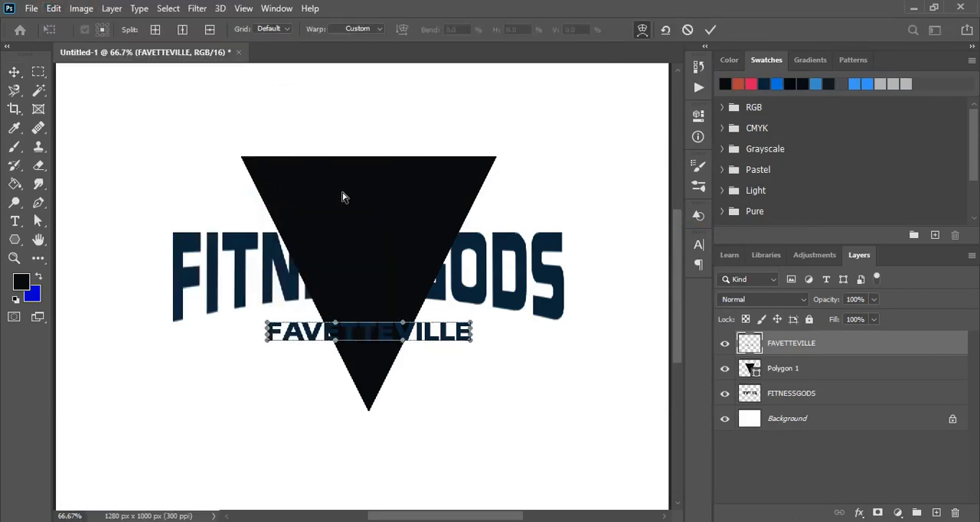
pyautogui.click(380, 28)
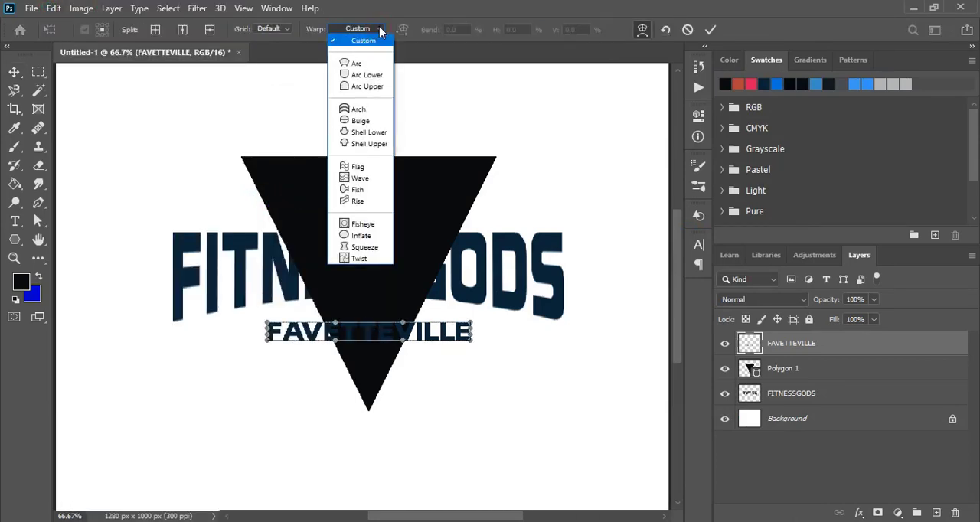
pyautogui.click(369, 89)
pyautogui.moveTo(465, 28); pyautogui.dragTo(437, 37)
pyautogui.write('10')
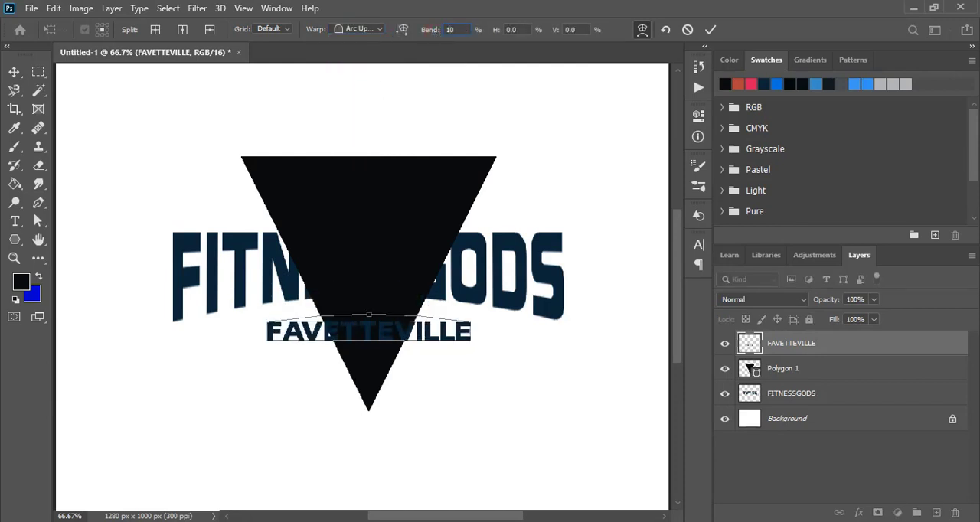
pyautogui.click(711, 29)
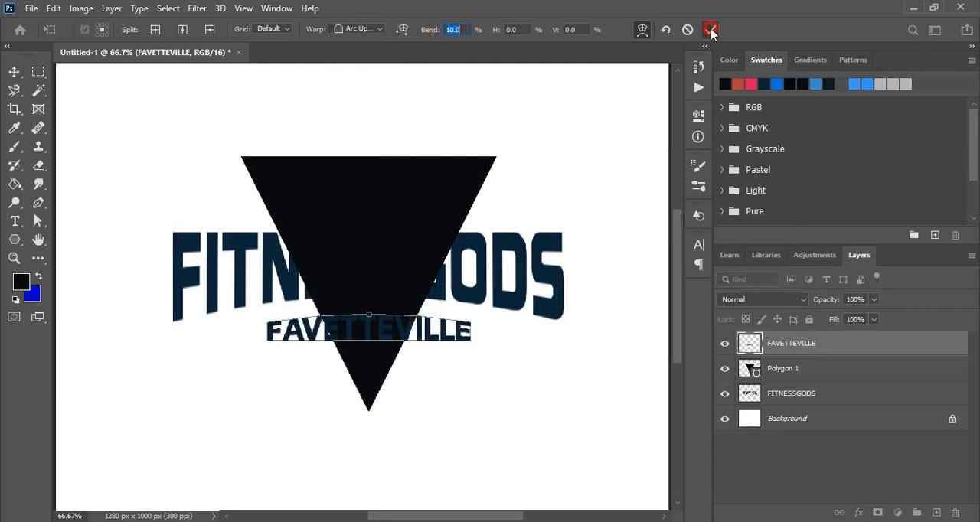
pyautogui.click(514, 349)
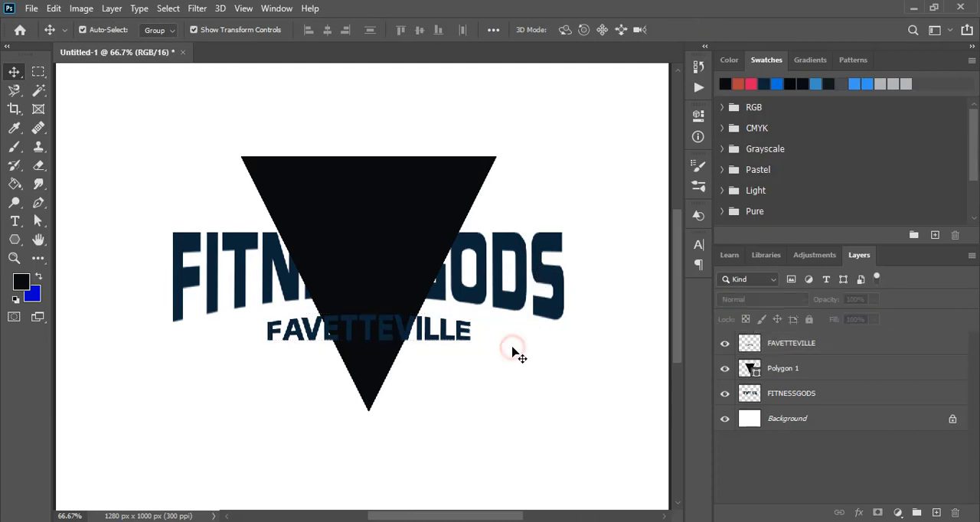
# Nudge the warped FAVETTEVILLE lettering up so it sits close under the curve of FITNESSGODS.
pyautogui.click(449, 335)
pyautogui.press('Up')
pyautogui.press('Up')
pyautogui.press('Up')
pyautogui.press('Up')
pyautogui.press('Up')
pyautogui.press('Up')
pyautogui.press('Up')
pyautogui.press('Up')
pyautogui.press('Up')
pyautogui.press('Up')
pyautogui.press('Up')
pyautogui.press('Up')
pyautogui.press('Up')
pyautogui.press('Up')
pyautogui.press('Up')
pyautogui.press('Up')
pyautogui.press('Up')
pyautogui.press('Up')
pyautogui.press('Up')
pyautogui.press('Up')
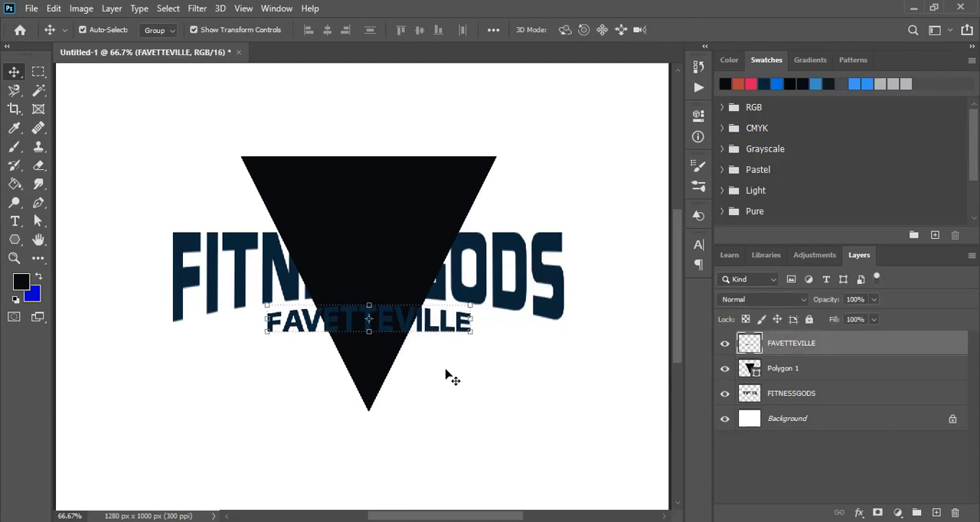
pyautogui.press('Up')
pyautogui.press('Up')
pyautogui.press('Up')
# Move the black triangle's layer below the FITNESSGODS layer so both words lie in front of it.
pyautogui.hotkey('ctrl', '+')
pyautogui.click(437, 155)
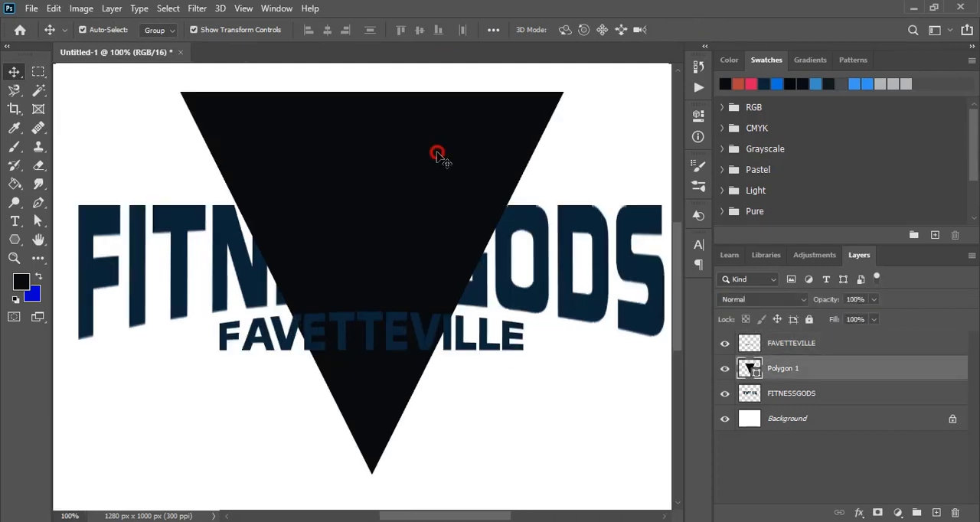
pyautogui.moveTo(843, 372); pyautogui.dragTo(771, 406)
pyautogui.click(488, 407)
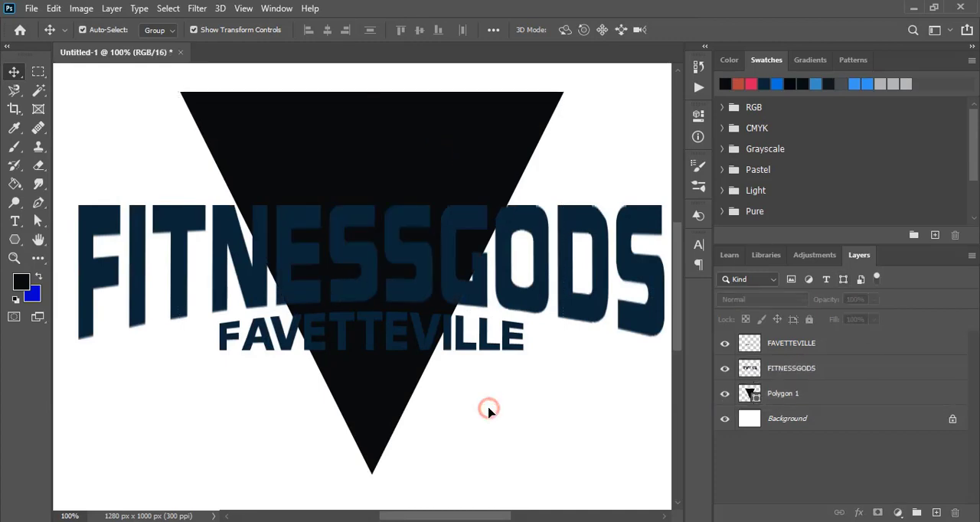
# Squash the black triangle from its upper edge and lower tip to about 82% height, keeping its width.
pyautogui.click(396, 160)
pyautogui.moveTo(372, 92); pyautogui.dragTo(373, 129)
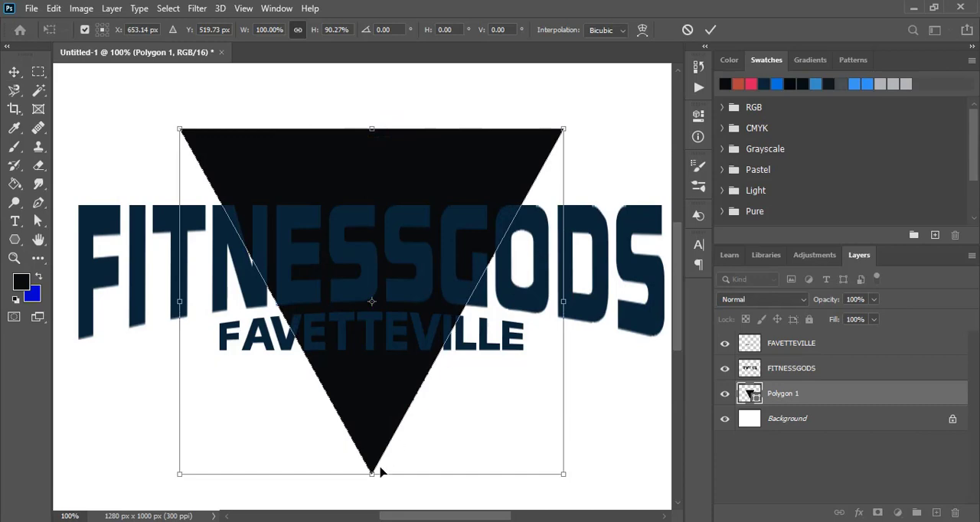
pyautogui.moveTo(374, 475); pyautogui.dragTo(373, 441)
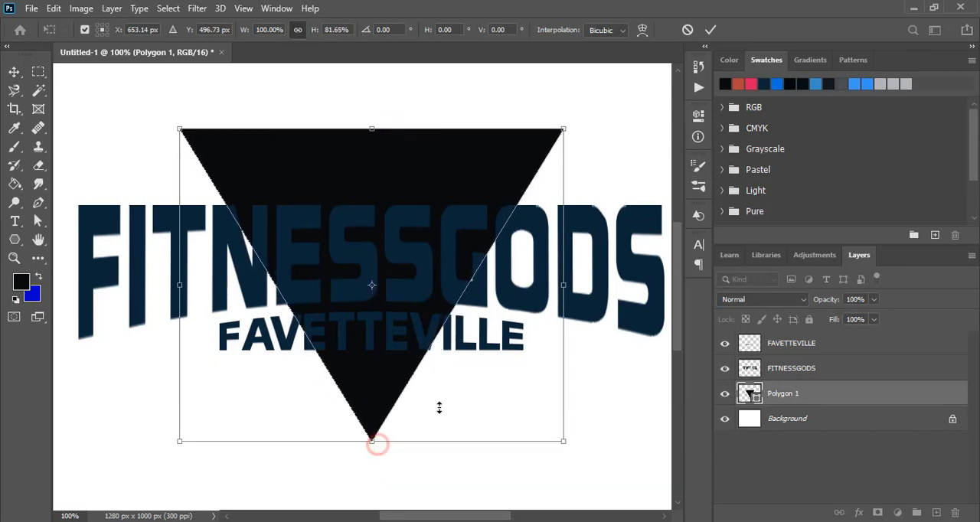
pyautogui.click(712, 31)
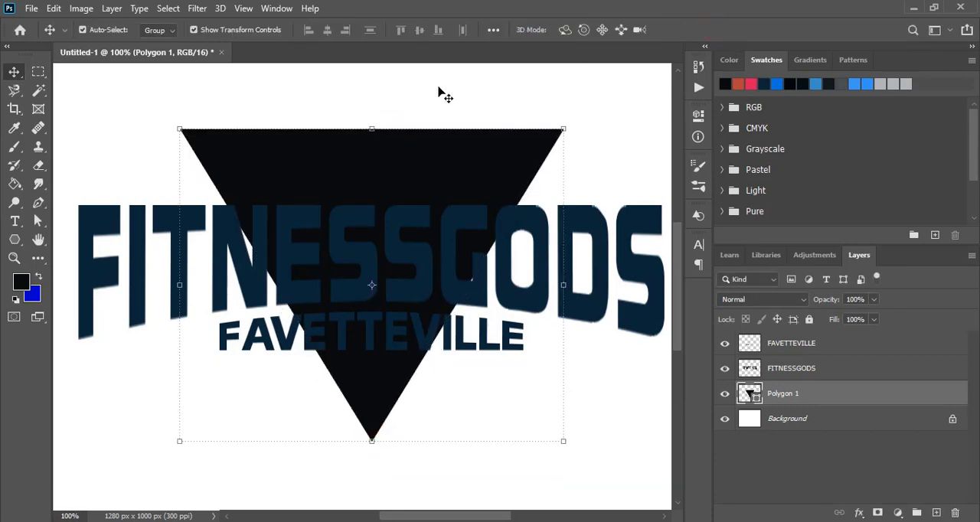
# Duplicate the black triangle in place and fill the copy with the pinkish-red swatch.
pyautogui.click(306, 170)
pyautogui.click(55, 8)
pyautogui.click(107, 106)
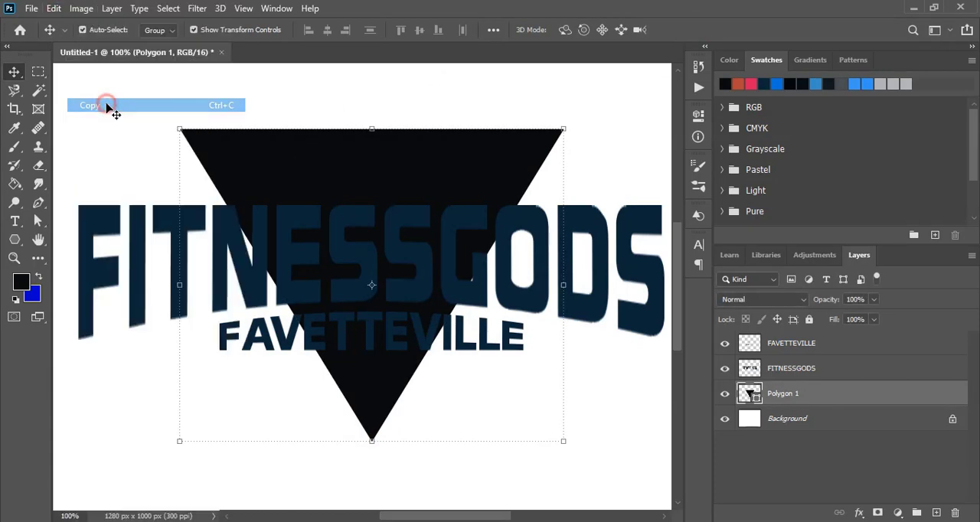
pyautogui.click(53, 8)
pyautogui.moveTo(115, 146)
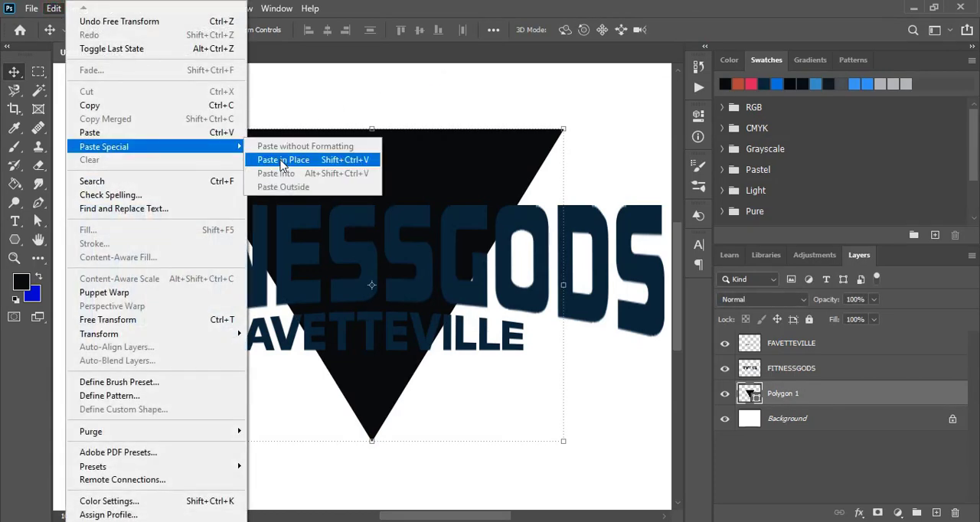
pyautogui.click(283, 166)
pyautogui.click(751, 84)
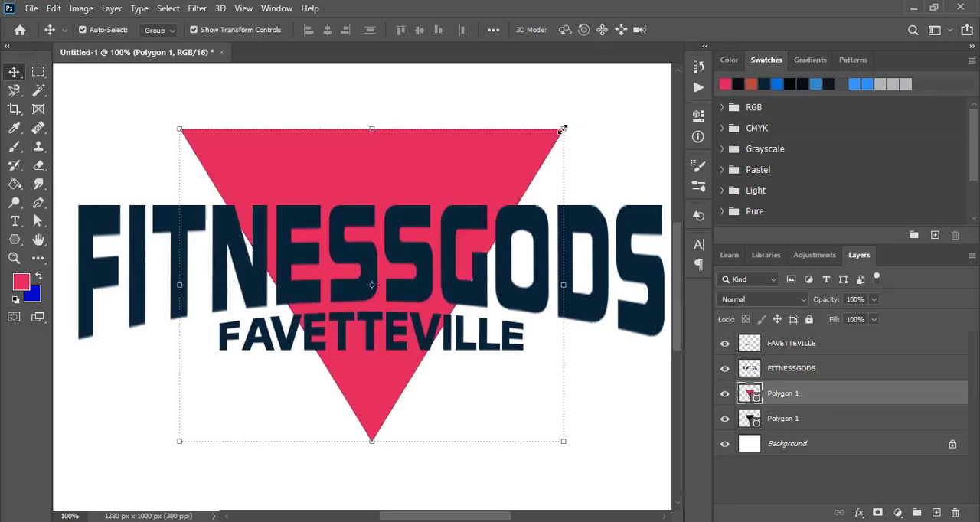
# Scale the pinkish-red triangle to 90% and nudge it up to even out the black border around it.
pyautogui.click(51, 9)
pyautogui.moveTo(150, 340)
pyautogui.click(280, 117)
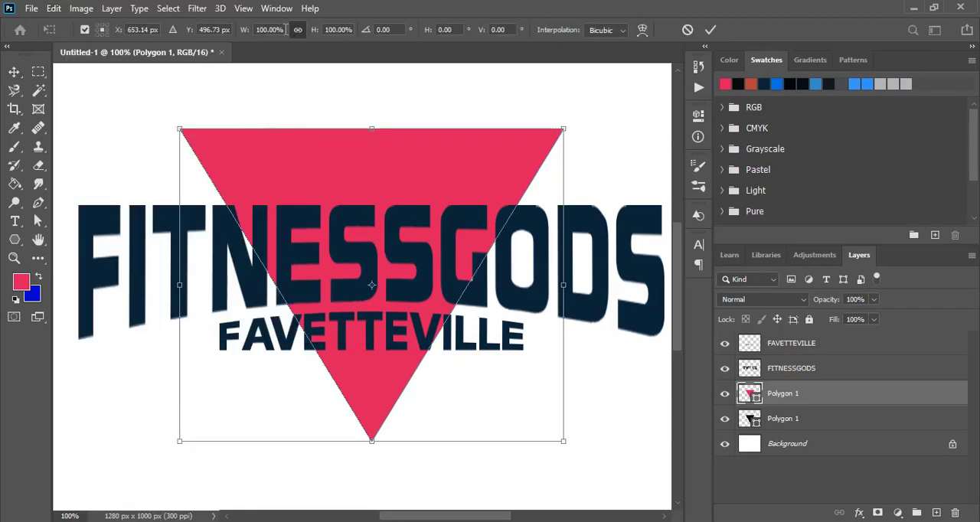
pyautogui.click(254, 34)
pyautogui.write('90')
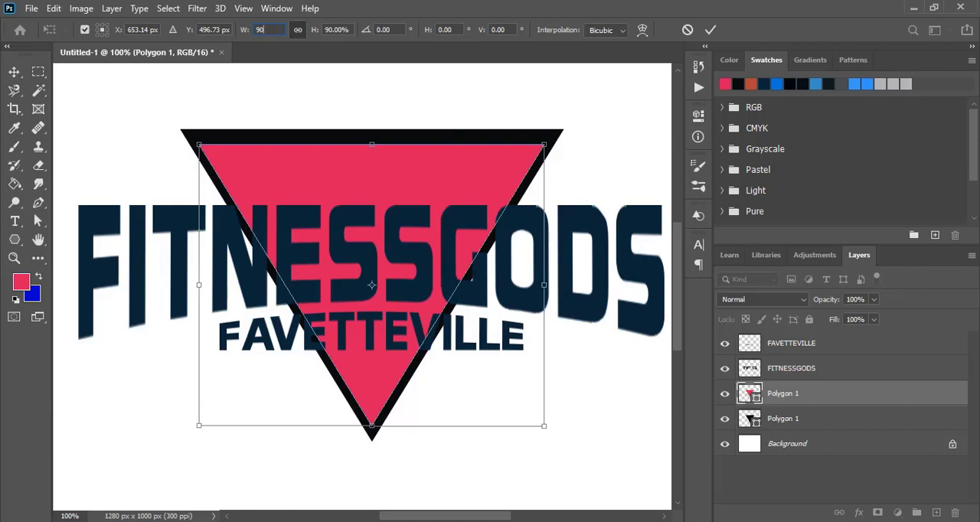
pyautogui.click(711, 30)
pyautogui.press('Up')
pyautogui.press('Up')
pyautogui.press('Up')
pyautogui.press('Up')
pyautogui.press('Up')
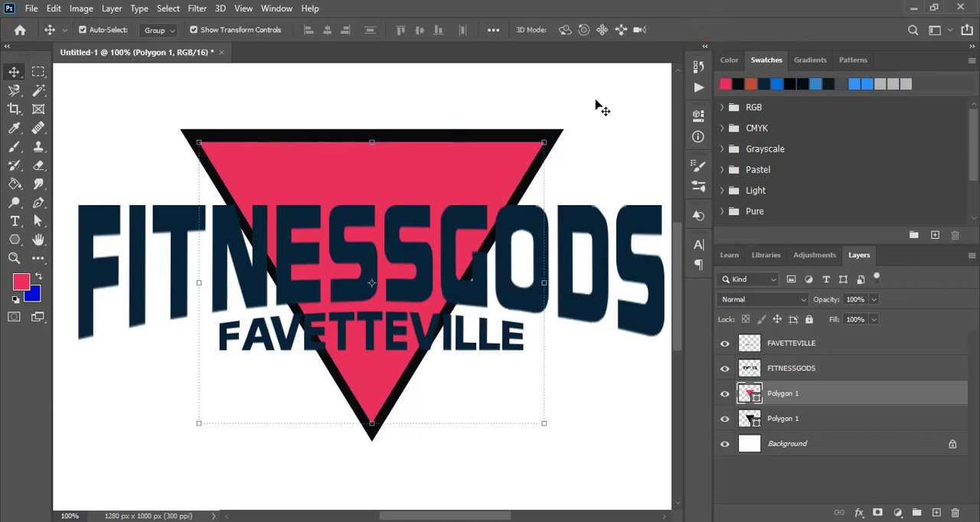
pyautogui.press('Up')
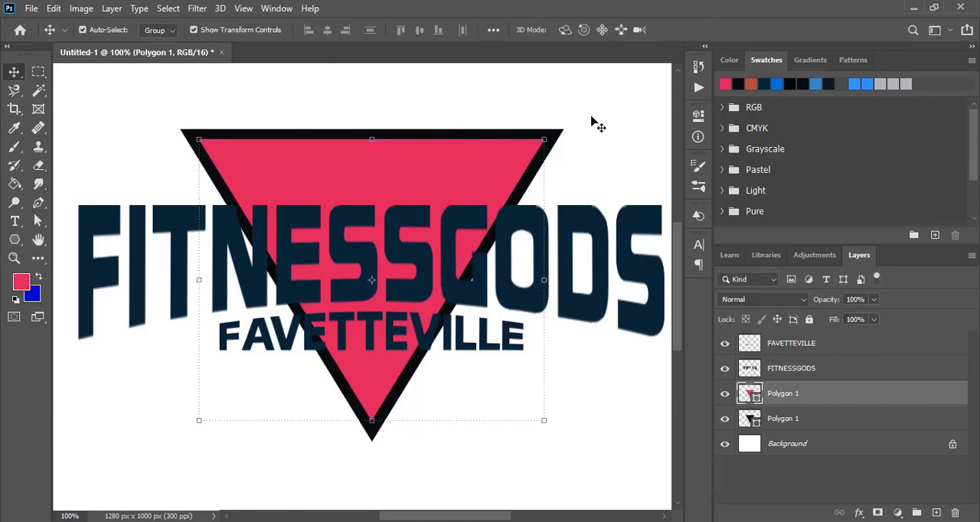
pyautogui.click(604, 117)
# Duplicate the pinkish-red triangle in place and fill the copy with the light blue swatch.
pyautogui.click(396, 173)
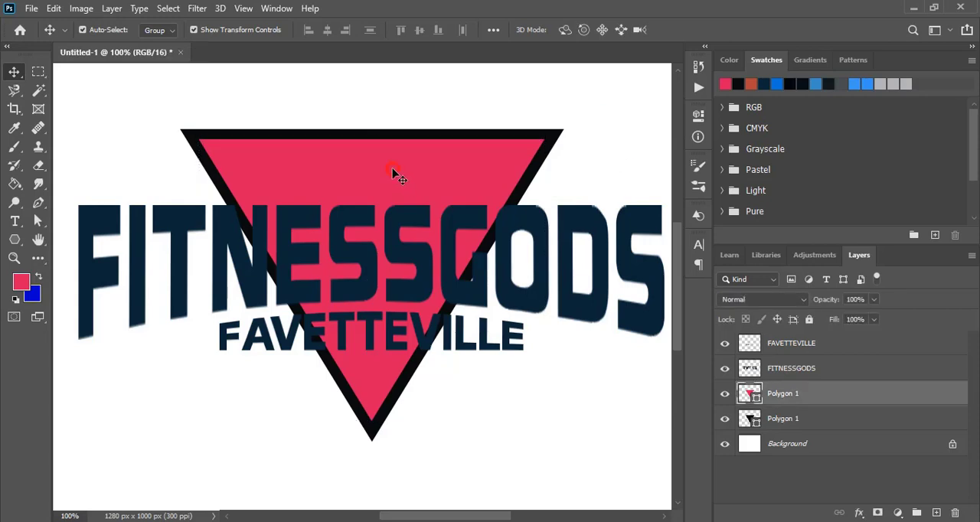
pyautogui.click(53, 8)
pyautogui.click(90, 105)
pyautogui.click(54, 9)
pyautogui.moveTo(119, 153)
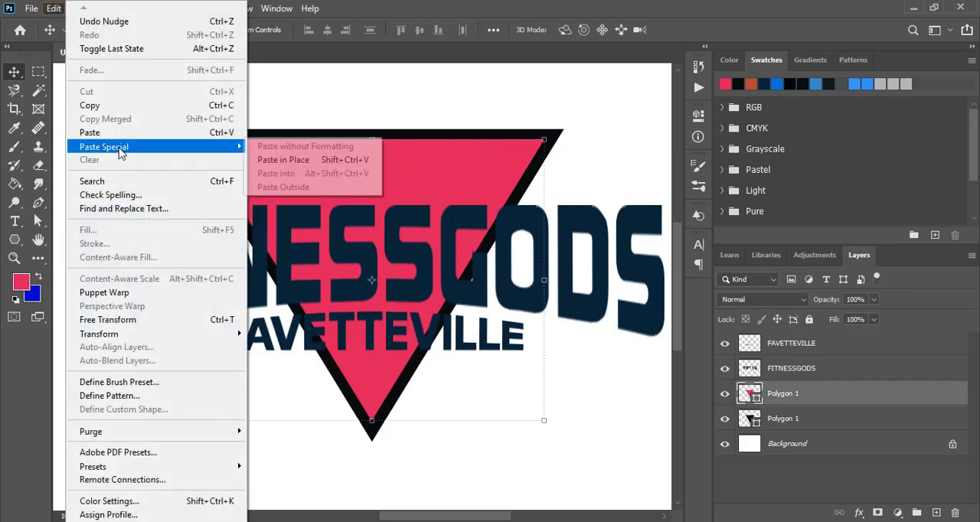
pyautogui.click(284, 159)
pyautogui.click(815, 83)
pyautogui.hotkey('alt', 'BackSpace')
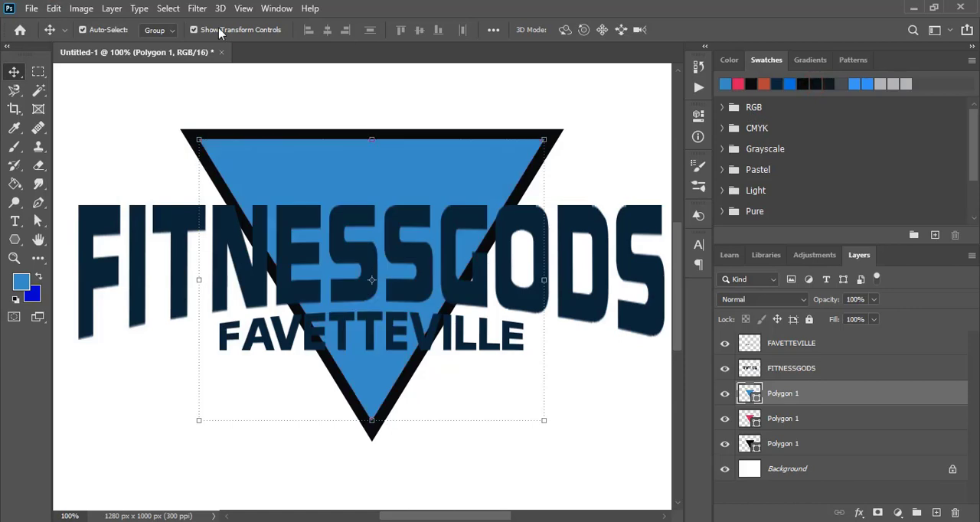
# Scale the blue triangle down proportionally and nudge it up, leaving a thin, even pinkish-red border around it.
pyautogui.click(54, 9)
pyautogui.moveTo(176, 337)
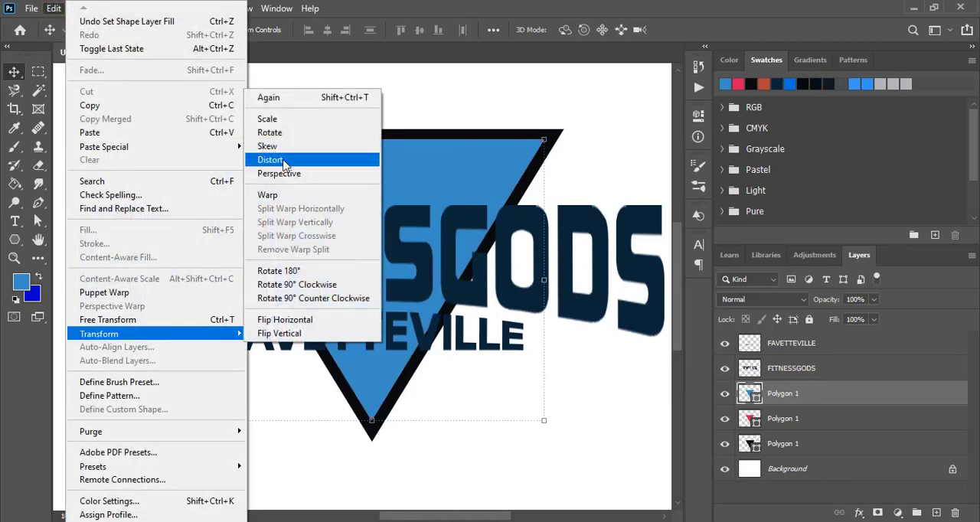
pyautogui.click(276, 121)
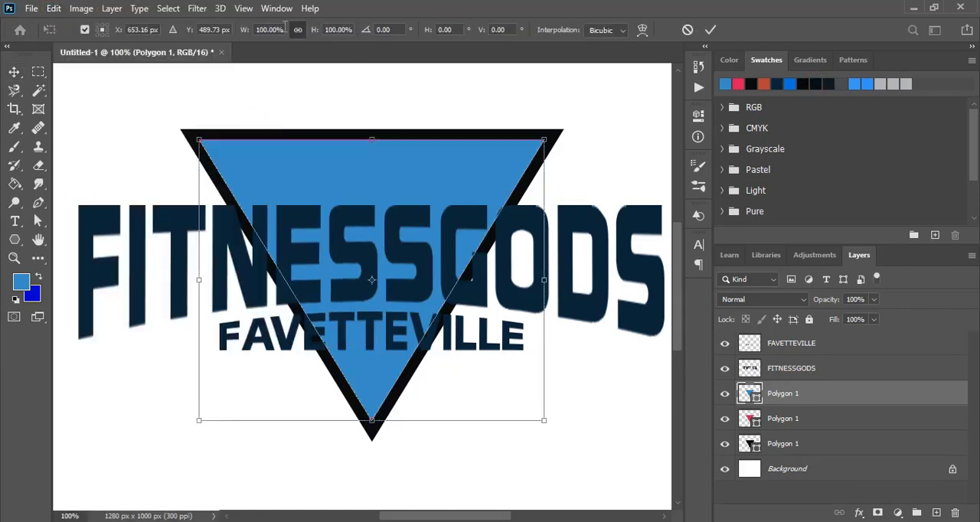
pyautogui.click(285, 26)
pyautogui.write('90')
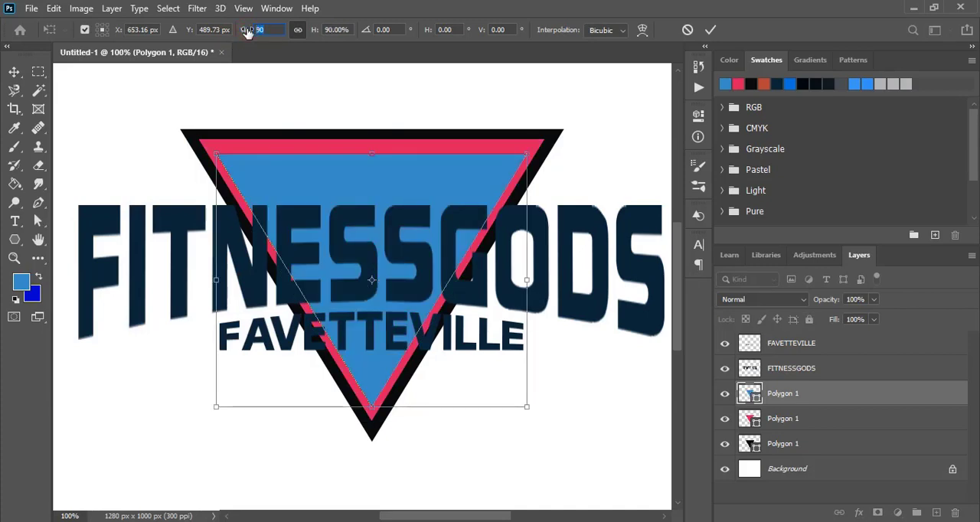
pyautogui.click(711, 30)
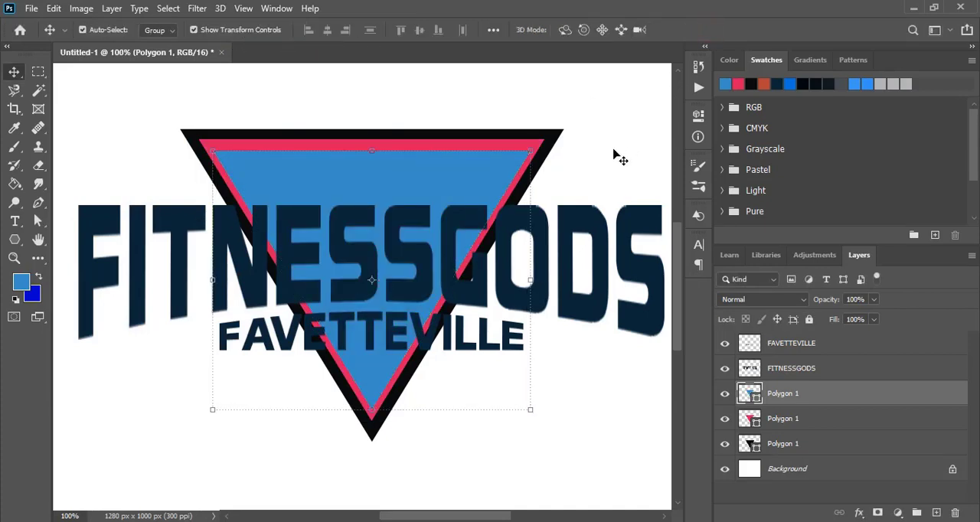
pyautogui.press('Up')
pyautogui.press('Up')
pyautogui.press('Up')
pyautogui.press('Up')
pyautogui.press('Up')
pyautogui.press('Up')
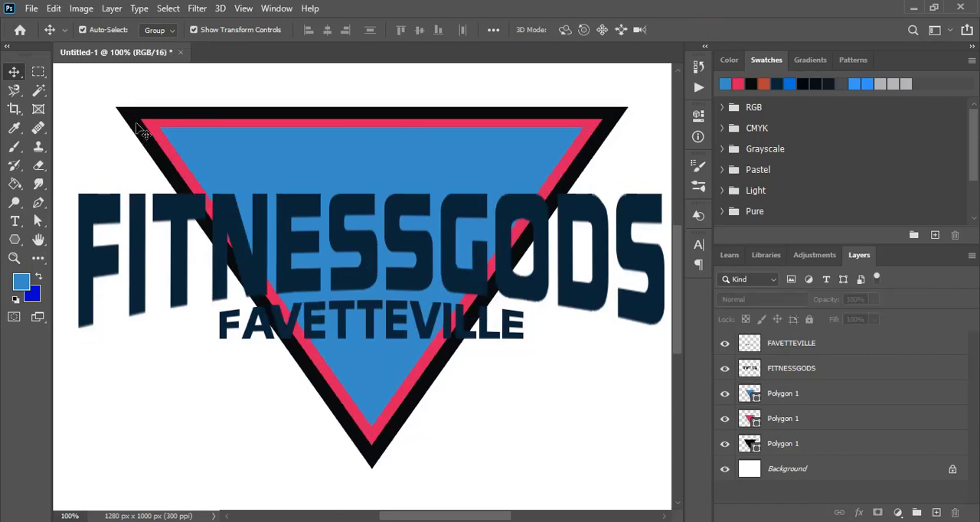
pyautogui.click(127, 116)
# Combine the black and pinkish-red triangles by subtracting the front shape, forming a hollow pinkish-red triangular frame.
pyautogui.keyDown('shift'); pyautogui.click(146, 124); pyautogui.keyUp('shift')
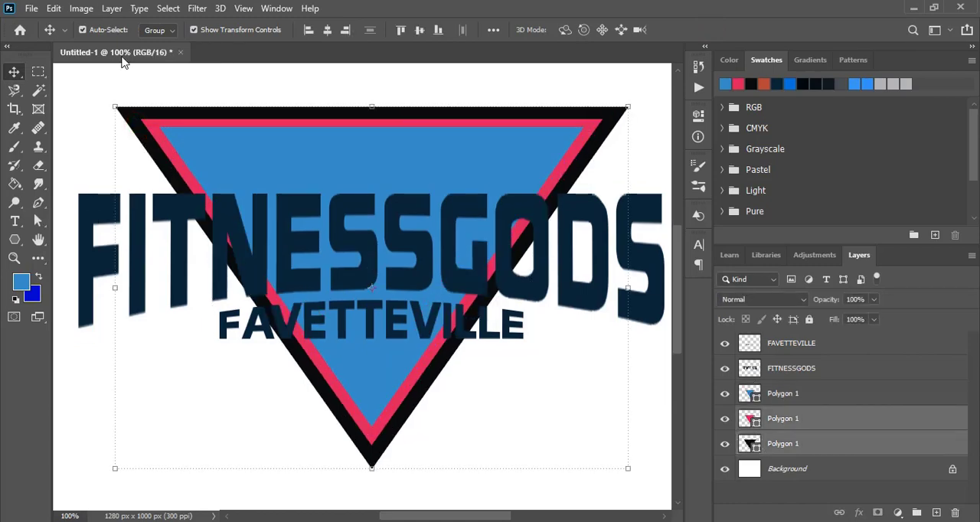
pyautogui.click(112, 7)
pyautogui.moveTo(230, 411)
pyautogui.click(346, 427)
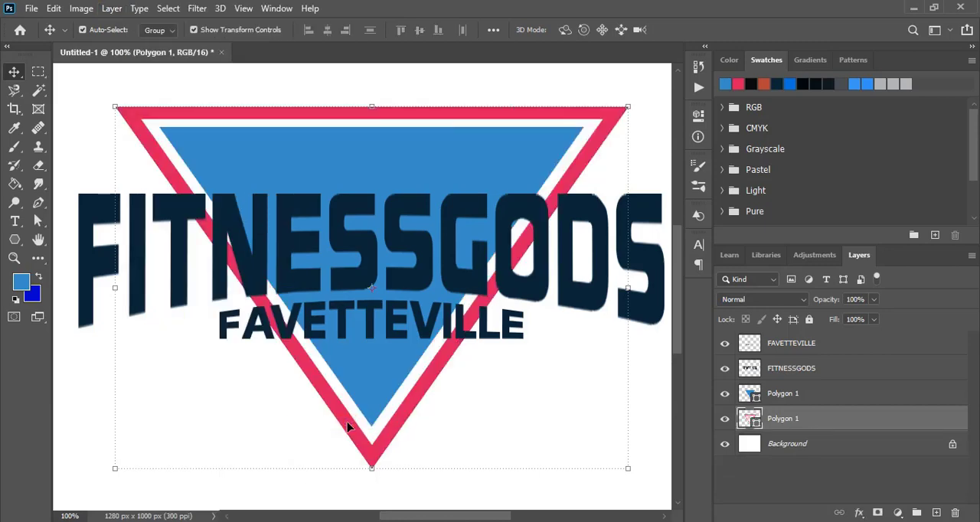
pyautogui.click(495, 426)
# Draw a rectangle about 724 x 230 px over most of the lettering and fill it with dark navy.
pyautogui.click(16, 241)
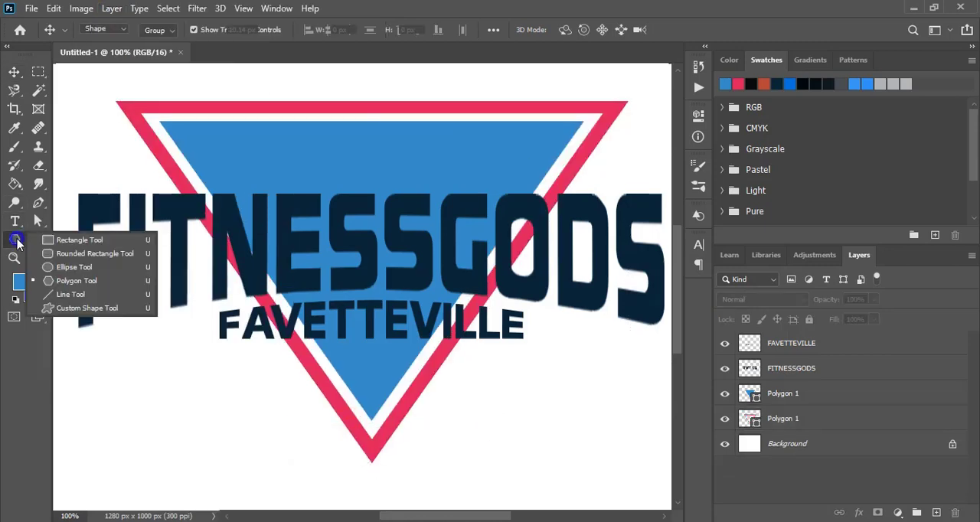
pyautogui.click(53, 240)
pyautogui.moveTo(72, 184); pyautogui.dragTo(590, 349)
pyautogui.click(495, 201)
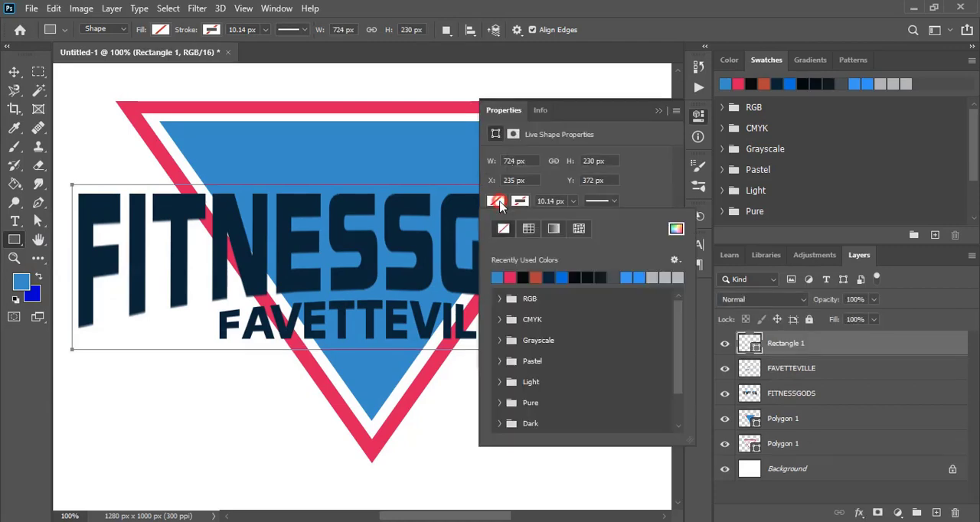
pyautogui.click(551, 276)
pyautogui.click(659, 114)
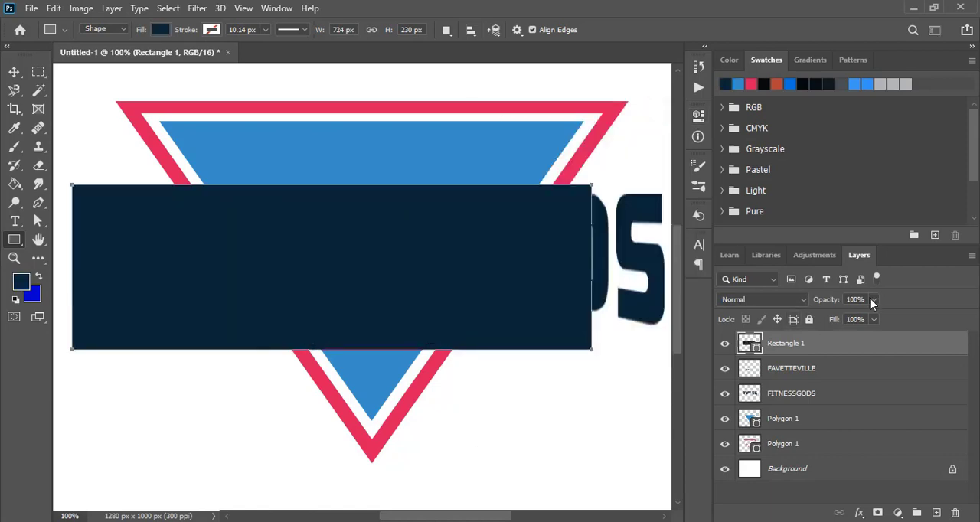
# Set the dark navy rectangle's opacity to 75% so the lettering beneath shows through.
pyautogui.click(874, 299)
pyautogui.moveTo(878, 317); pyautogui.dragTo(858, 317)
pyautogui.click(17, 72)
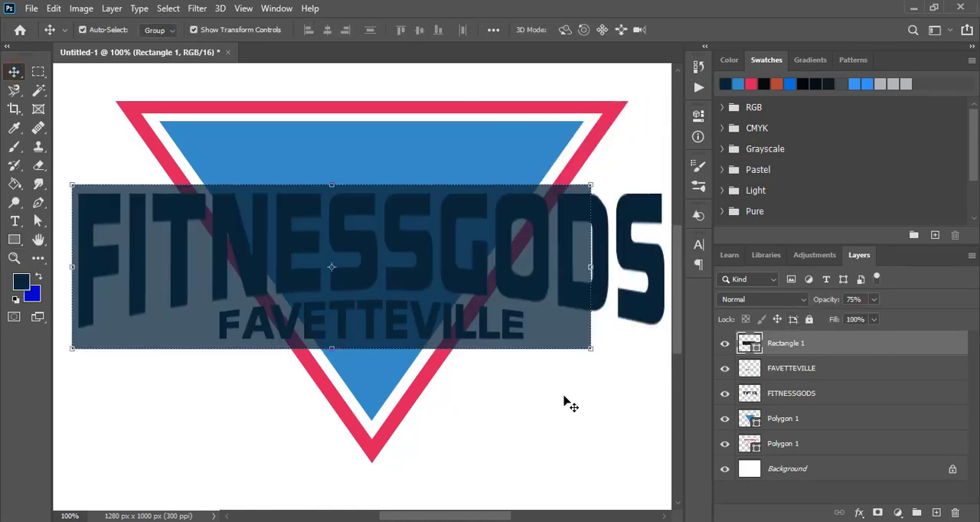
pyautogui.click(565, 397)
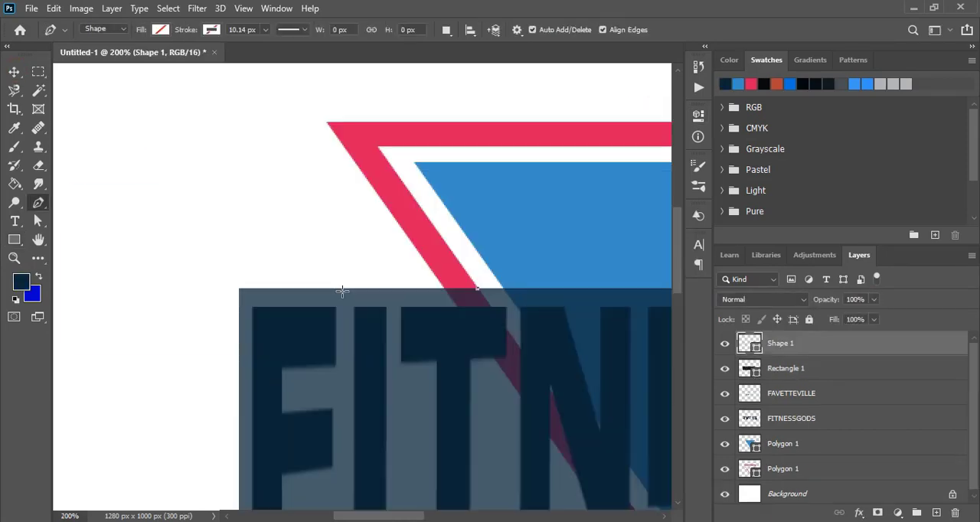
# Draw a thin triangular accent about 156 x 16 px along the rectangle's upper-left edge with the Pen tool and fill it light blue.
pyautogui.click(253, 288)
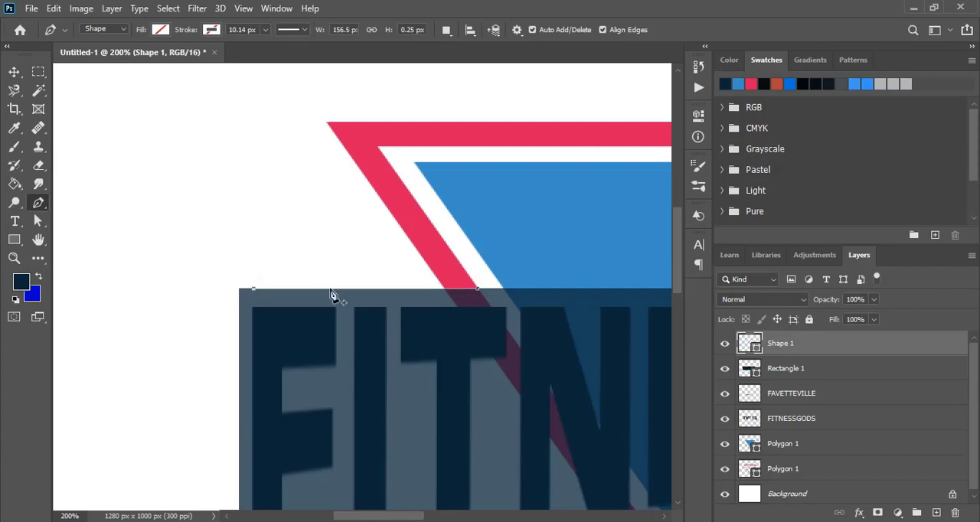
pyautogui.click(441, 266)
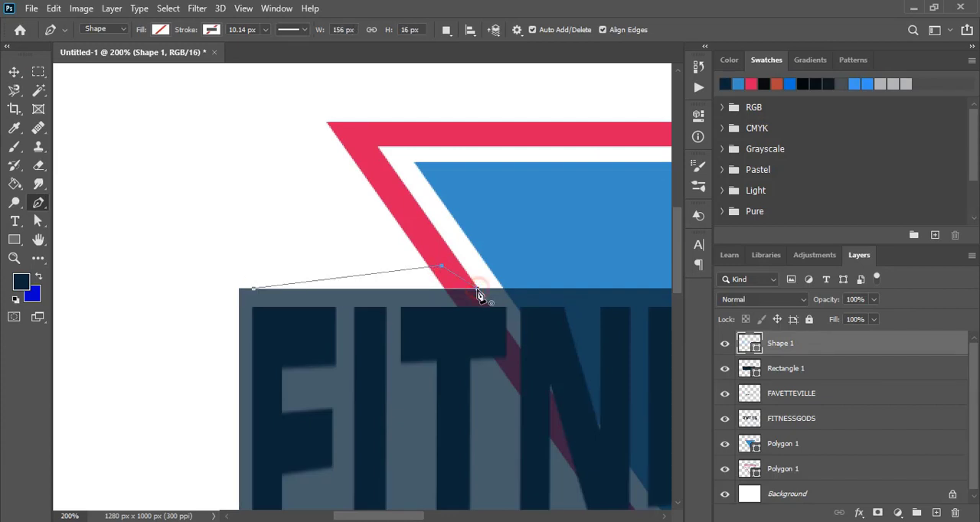
pyautogui.click(159, 31)
pyautogui.click(204, 103)
pyautogui.press('Escape')
pyautogui.press('v')
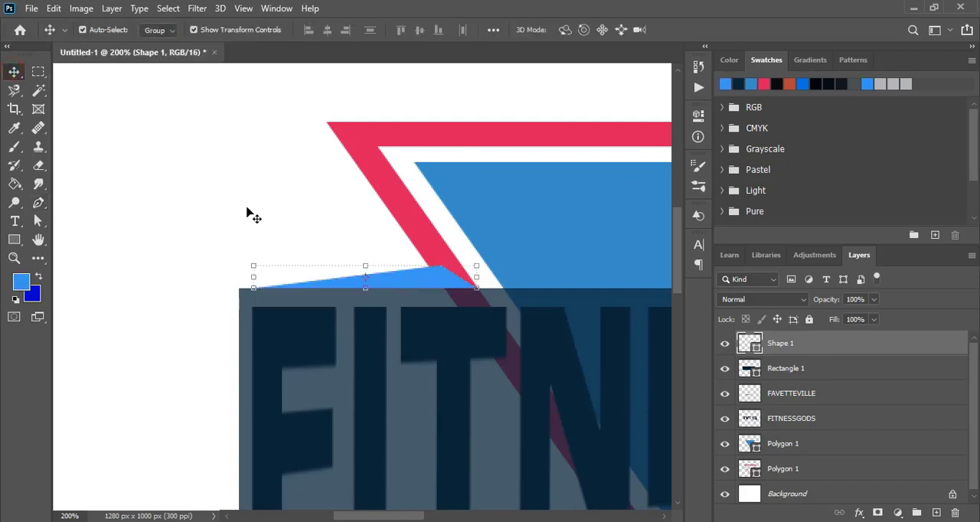
pyautogui.click(246, 213)
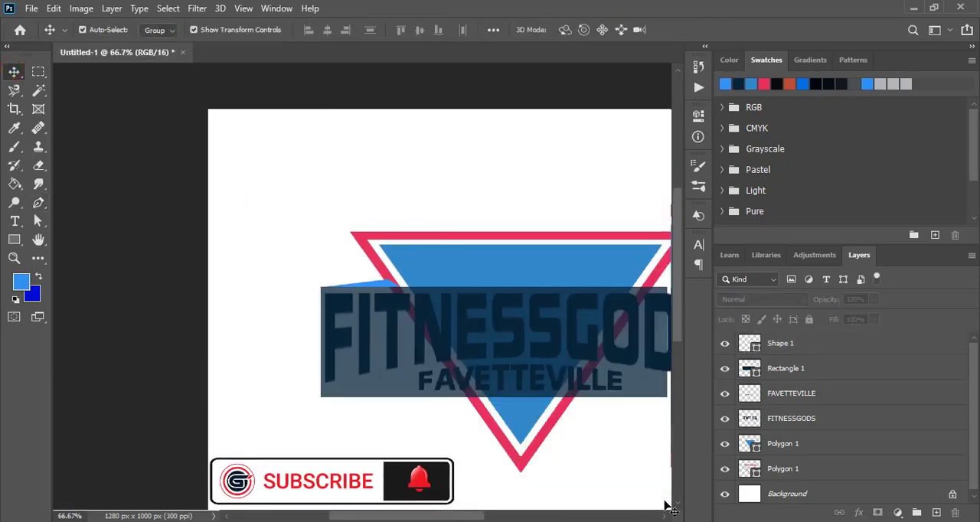
# Duplicate the light blue accent in place.
pyautogui.hscroll(5, 429, 307)
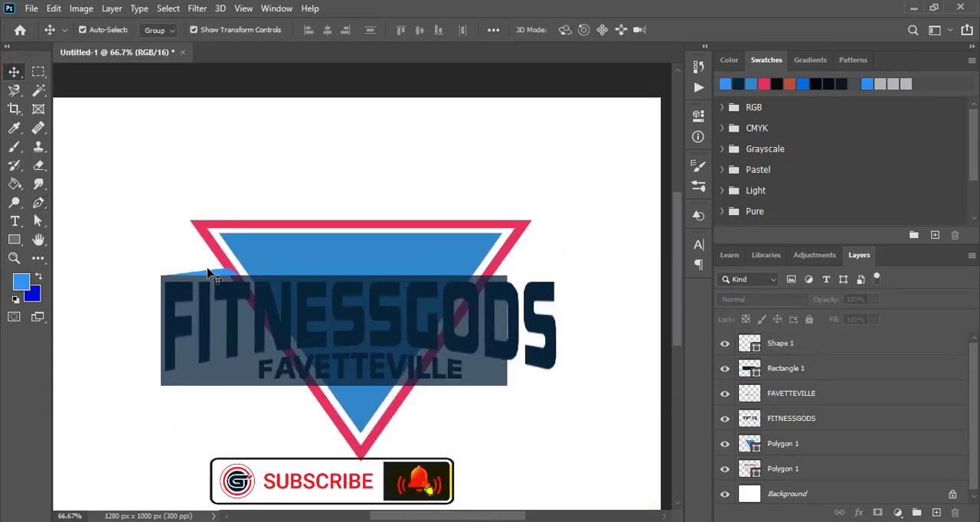
pyautogui.click(209, 273)
pyautogui.click(51, 8)
pyautogui.click(95, 106)
pyautogui.click(54, 9)
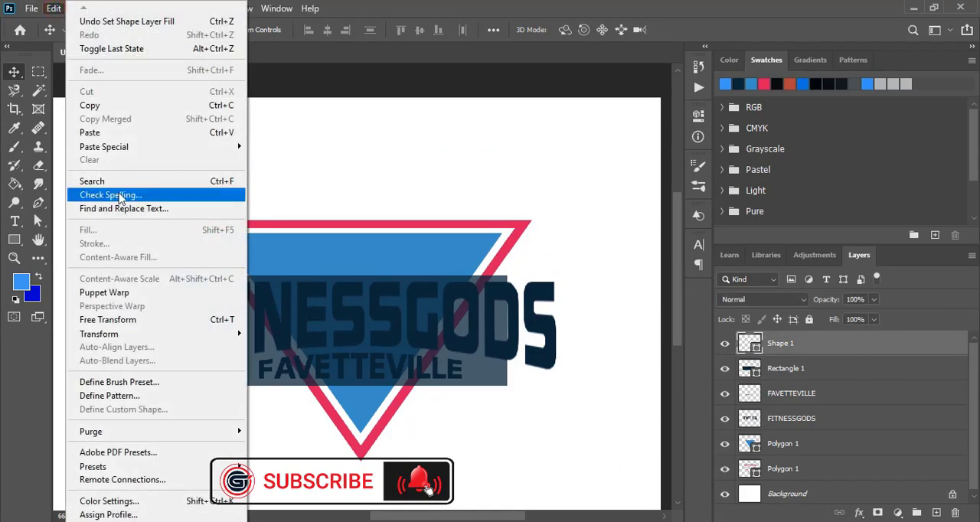
pyautogui.moveTo(114, 146)
pyautogui.click(298, 162)
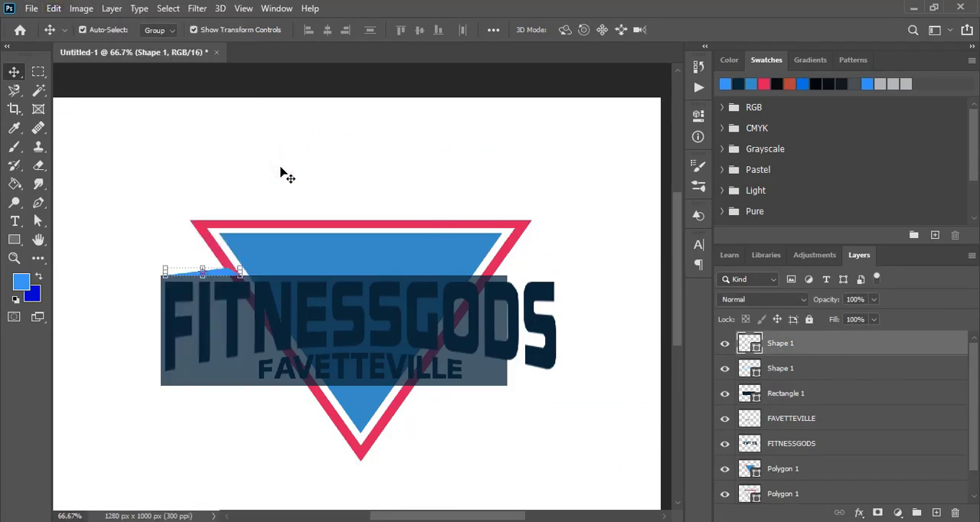
# Flip the accent copy horizontally and move it right to the opposite side of the triangle.
pyautogui.click(55, 9)
pyautogui.moveTo(173, 334)
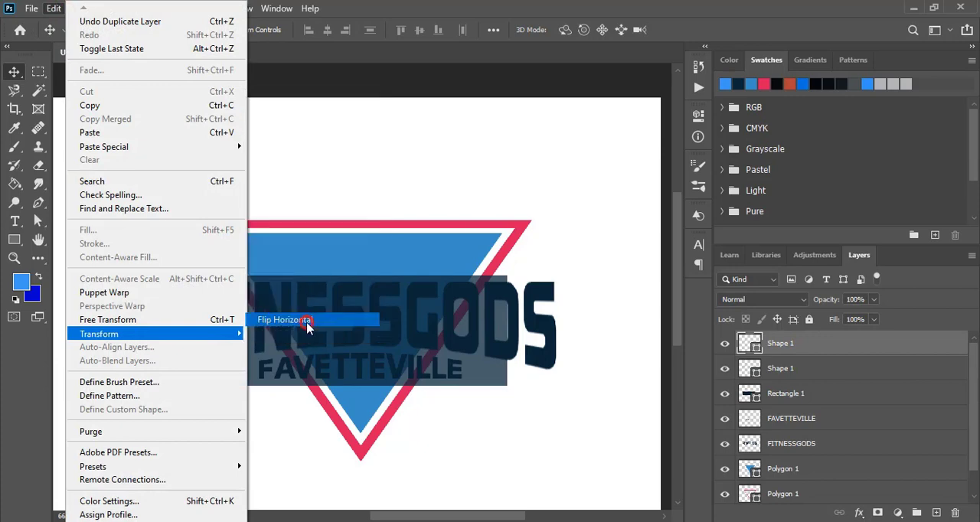
pyautogui.click(307, 322)
pyautogui.hotkey('shift', 'Right')
pyautogui.hotkey('shift', 'Right')
pyautogui.hotkey('shift', 'Right')
pyautogui.hotkey('shift', 'Right')
pyautogui.hotkey('shift', 'Right')
pyautogui.hotkey('shift', 'Right')
pyautogui.hotkey('shift', 'Right')
pyautogui.hotkey('shift', 'Right')
pyautogui.hotkey('shift', 'Right')
pyautogui.hotkey('shift', 'Right')
pyautogui.hotkey('shift', 'Right')
pyautogui.hotkey('shift', 'Right')
pyautogui.hotkey('shift', 'Right')
pyautogui.hotkey('shift', 'Right')
pyautogui.hotkey('shift', 'Right')
pyautogui.hotkey('shift', 'Right')
pyautogui.hotkey('shift', 'Right')
pyautogui.hotkey('shift', 'Right')
pyautogui.hotkey('shift', 'Right')
pyautogui.hotkey('shift', 'Right')
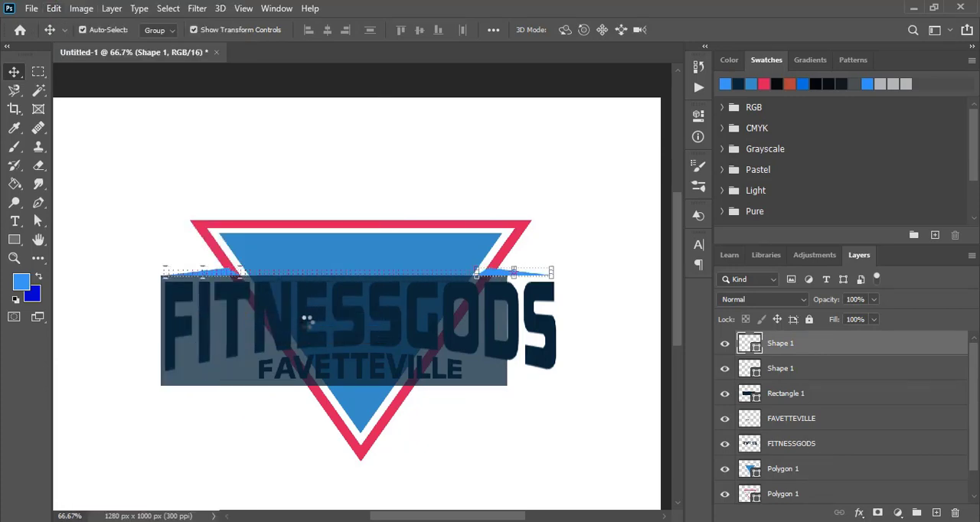
# Nudge the right accent left so its inner tip meets the inner edge of the pinkish-red border.
pyautogui.press('z')
pyautogui.moveTo(536, 290); pyautogui.dragTo(582, 334)
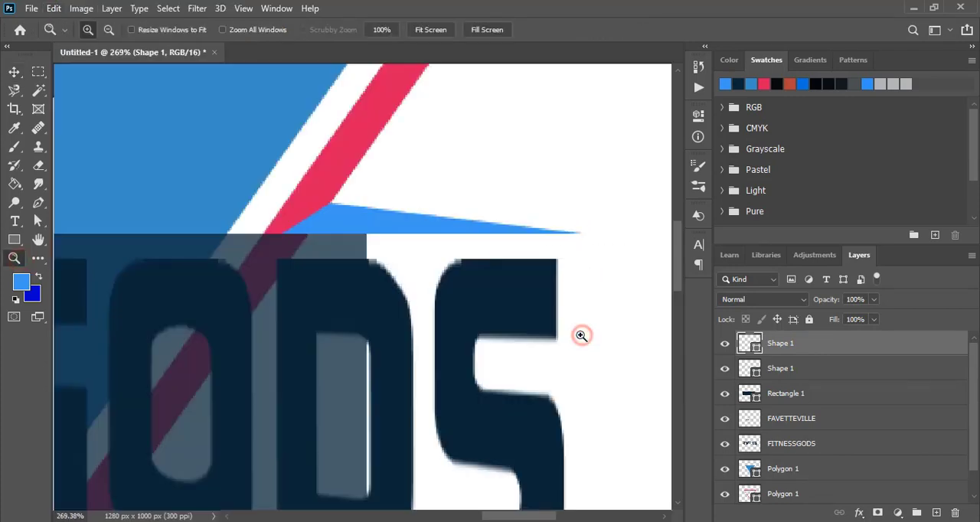
pyautogui.press('v')
pyautogui.press('Left')
pyautogui.press('Left')
pyautogui.press('Left')
pyautogui.press('Left')
pyautogui.press('Left')
pyautogui.press('Left')
pyautogui.press('Left')
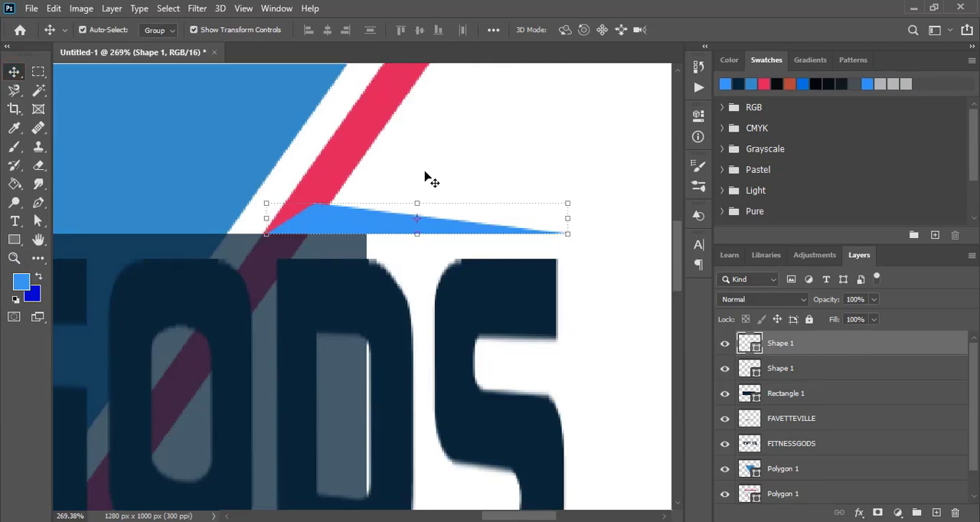
pyautogui.click(426, 174)
# Select both light blue accents above the lettering and duplicate them in place.
pyautogui.hotkey('ctrl', '-')
pyautogui.hotkey('ctrl', '-')
pyautogui.hotkey('ctrl', '-')
pyautogui.hotkey('ctrl', '-')
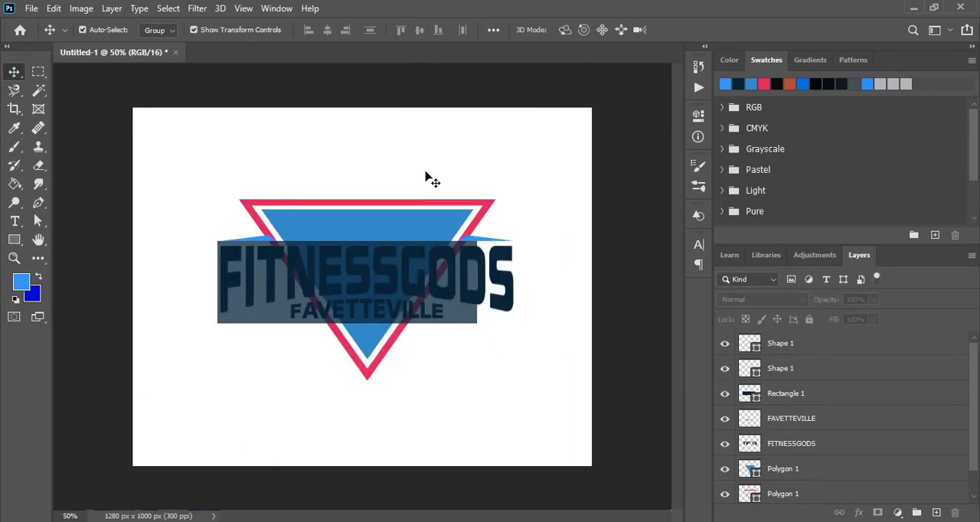
pyautogui.click(261, 243)
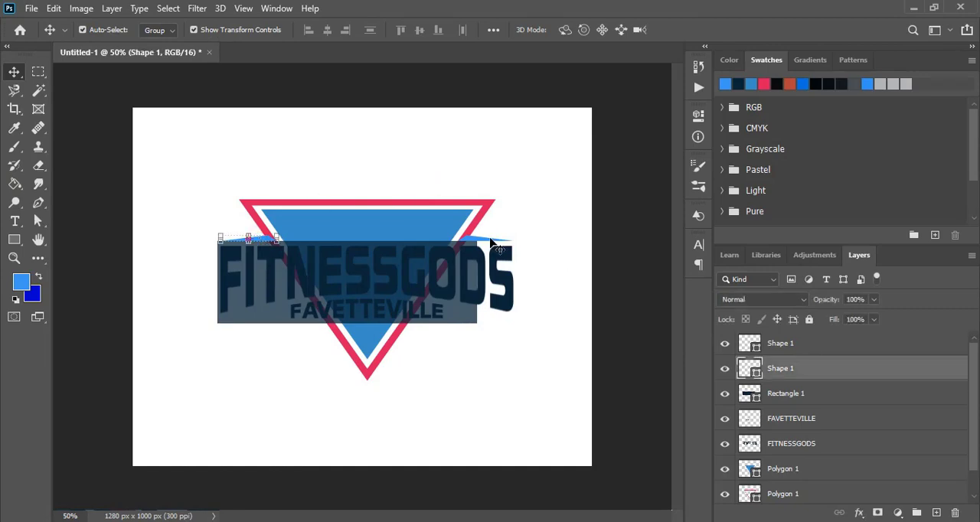
pyautogui.keyDown('shift'); pyautogui.click(490, 242); pyautogui.keyUp('shift')
pyautogui.click(54, 8)
pyautogui.click(54, 8)
pyautogui.click(54, 8)
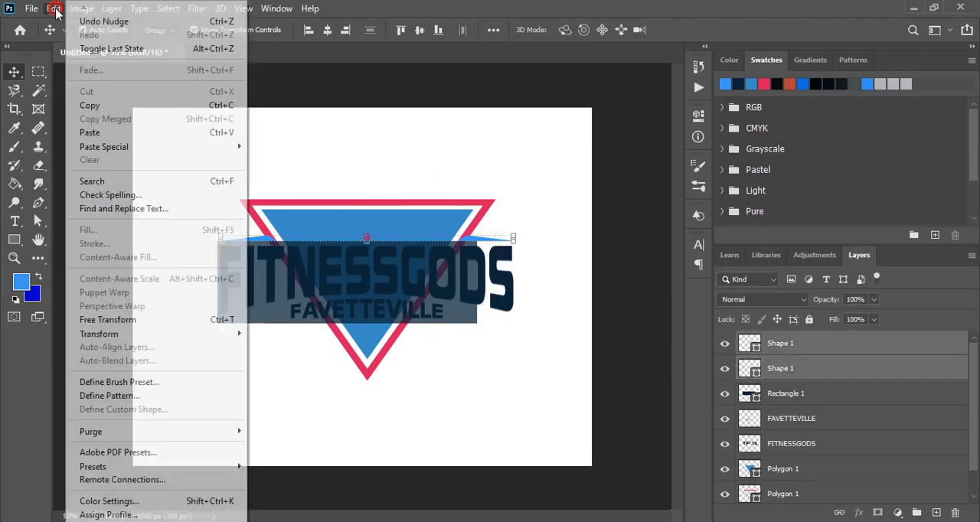
pyautogui.moveTo(104, 146)
pyautogui.click(293, 161)
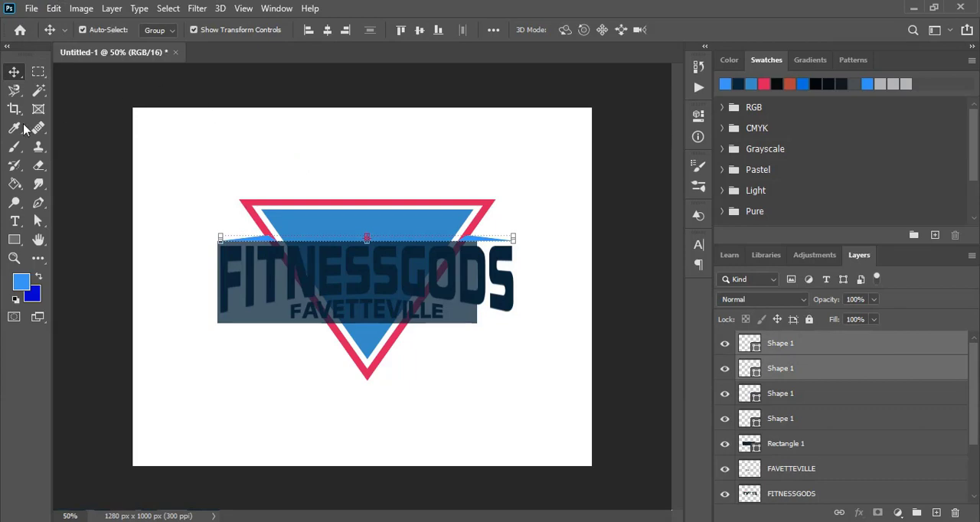
# Flip the two accent copies vertically and move them down against the rectangle's lower edge.
pyautogui.click(53, 8)
pyautogui.moveTo(127, 337)
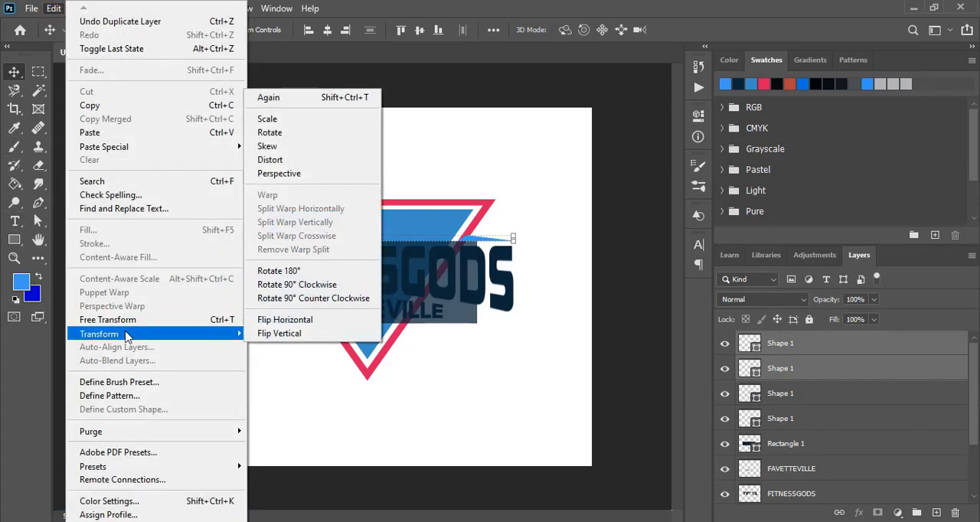
pyautogui.click(285, 319)
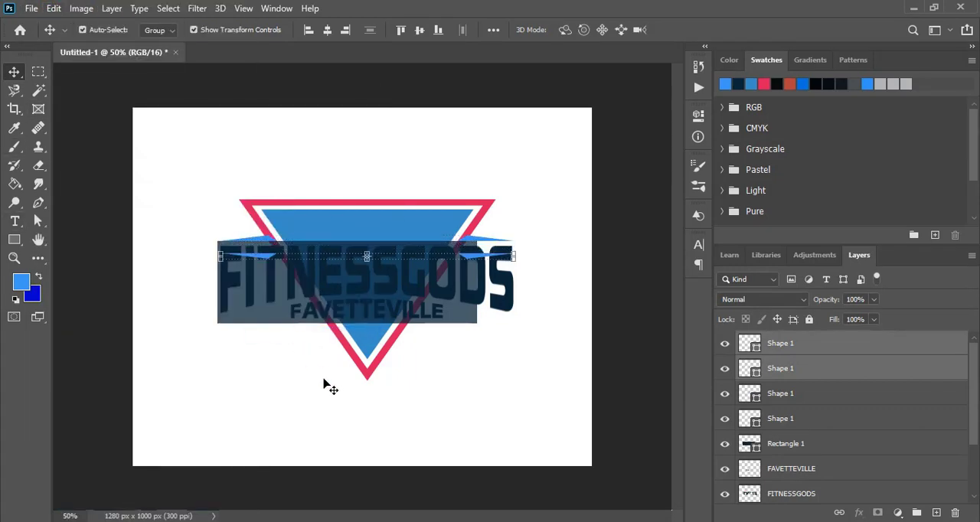
pyautogui.hotkey('shift', 'Down')
pyautogui.hotkey('shift', 'Down')
pyautogui.hotkey('shift', 'Down')
pyautogui.hotkey('shift', 'Down')
pyautogui.hotkey('shift', 'Down')
pyautogui.hotkey('shift', 'Down')
pyautogui.hotkey('shift', 'Down')
pyautogui.hotkey('shift', 'Down')
pyautogui.hotkey('shift', 'Down')
pyautogui.hotkey('shift', 'Down')
pyautogui.hotkey('shift', 'Down')
pyautogui.hotkey('shift', 'Down')
pyautogui.hotkey('shift', 'Down')
pyautogui.hotkey('shift', 'Down')
pyautogui.hotkey('shift', 'Down')
pyautogui.hotkey('shift', 'Down')
pyautogui.hotkey('shift', 'Down')
pyautogui.hotkey('shift', 'Down')
pyautogui.hotkey('shift', 'Down')
pyautogui.hotkey('shift', 'Down')
pyautogui.hotkey('shift', 'Up')
pyautogui.hotkey('shift', 'Up')
pyautogui.hotkey('shift', 'Up')
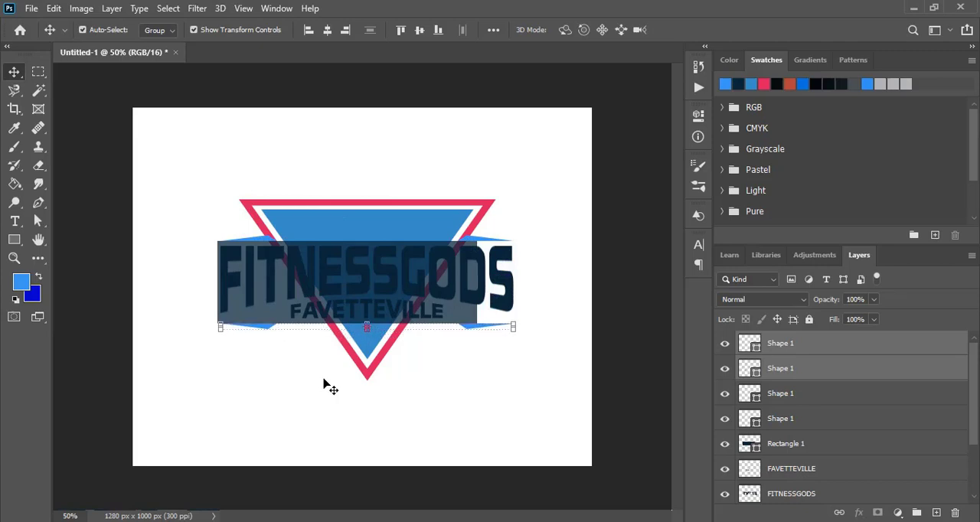
pyautogui.click(470, 384)
# Move the two lower accents inward until each meets the pinkish-red frame beneath FAVETTEVILLE.
pyautogui.press('z')
pyautogui.moveTo(197, 285); pyautogui.dragTo(516, 389)
pyautogui.press('v')
pyautogui.click(173, 263)
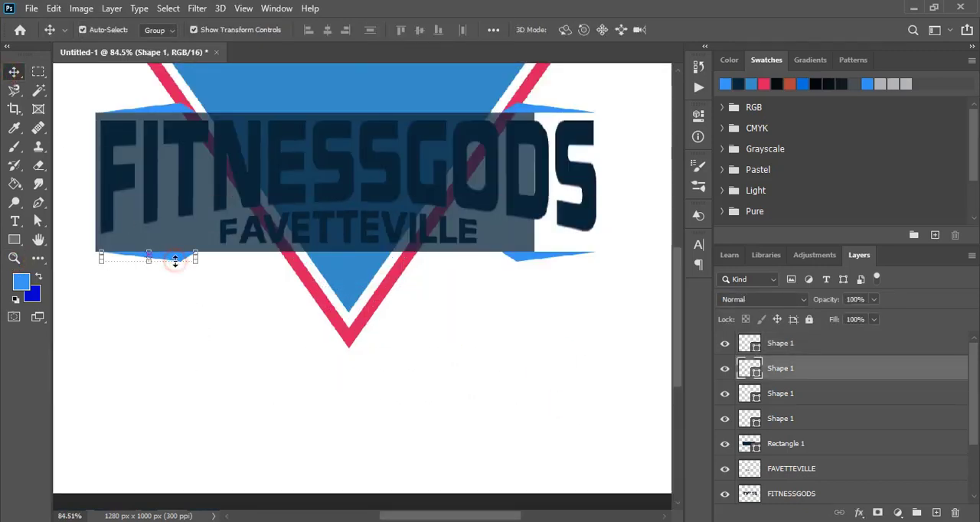
pyautogui.hotkey('shift', 'Right')
pyautogui.hotkey('shift', 'Right')
pyautogui.hotkey('shift', 'Right')
pyautogui.hotkey('shift', 'Right')
pyautogui.hotkey('shift', 'Right')
pyautogui.hotkey('shift', 'Right')
pyautogui.hotkey('shift', 'Right')
pyautogui.hotkey('shift', 'Right')
pyautogui.hotkey('shift', 'Right')
pyautogui.hotkey('shift', 'Right')
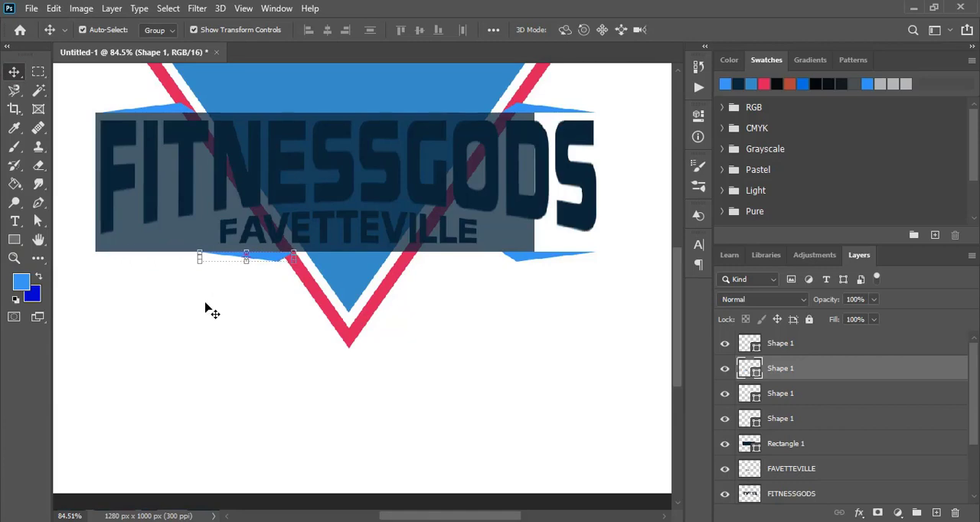
pyautogui.click(528, 261)
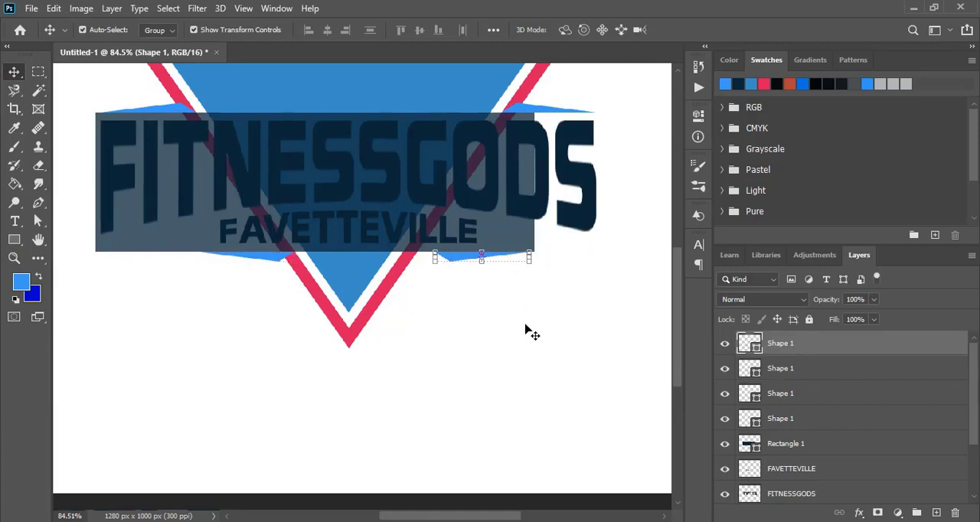
# Set the navy rectangle's opacity back to 100%.
pyautogui.hotkey('ctrl', '-')
pyautogui.hotkey('ctrl', '-')
pyautogui.click(465, 316)
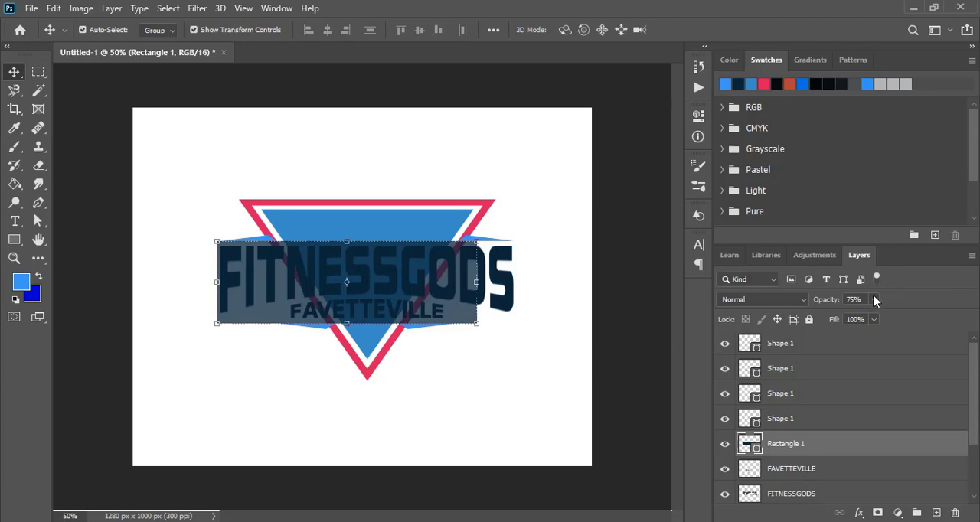
pyautogui.click(876, 300)
pyautogui.moveTo(875, 317); pyautogui.dragTo(908, 324)
pyautogui.click(566, 278)
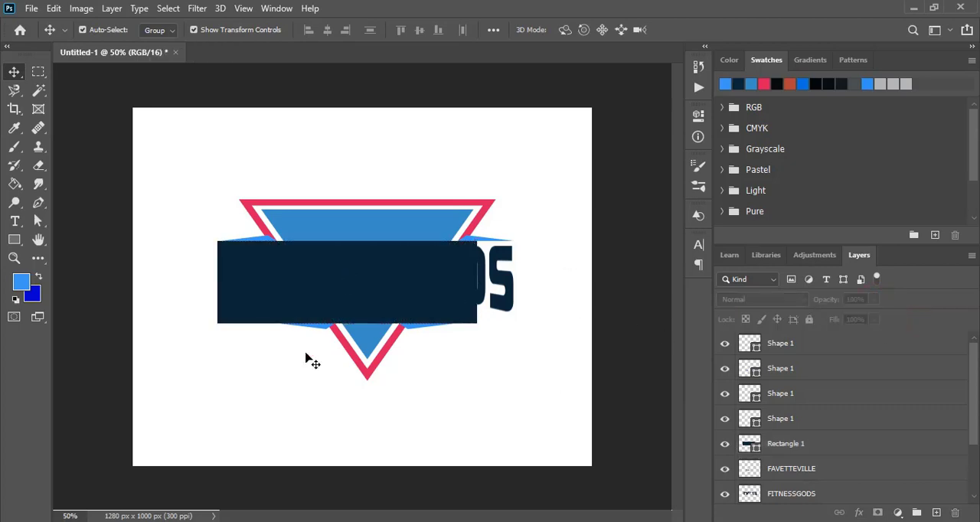
# Duplicate the navy rectangle in place.
pyautogui.click(257, 268)
pyautogui.click(54, 8)
pyautogui.click(53, 8)
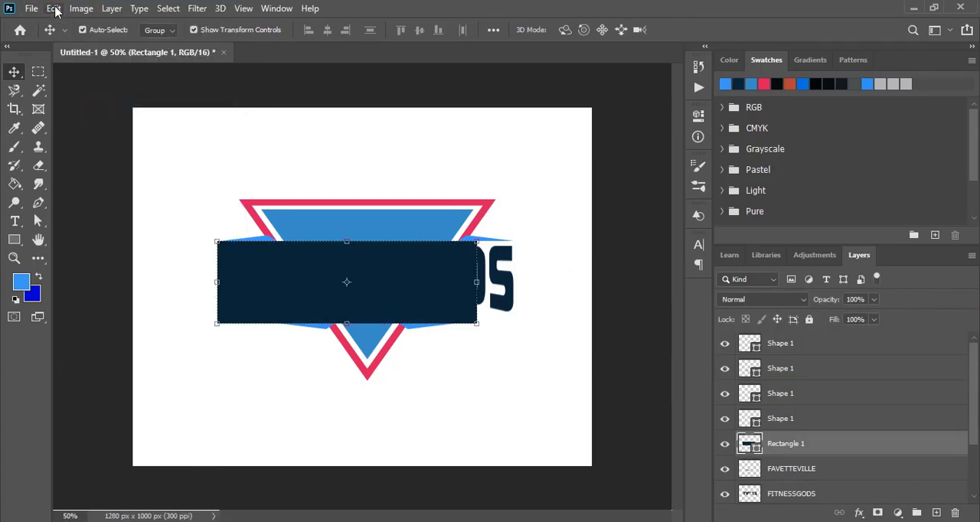
pyautogui.click(54, 8)
pyautogui.moveTo(145, 147)
pyautogui.click(314, 161)
pyautogui.hotkey('ctrl', '+')
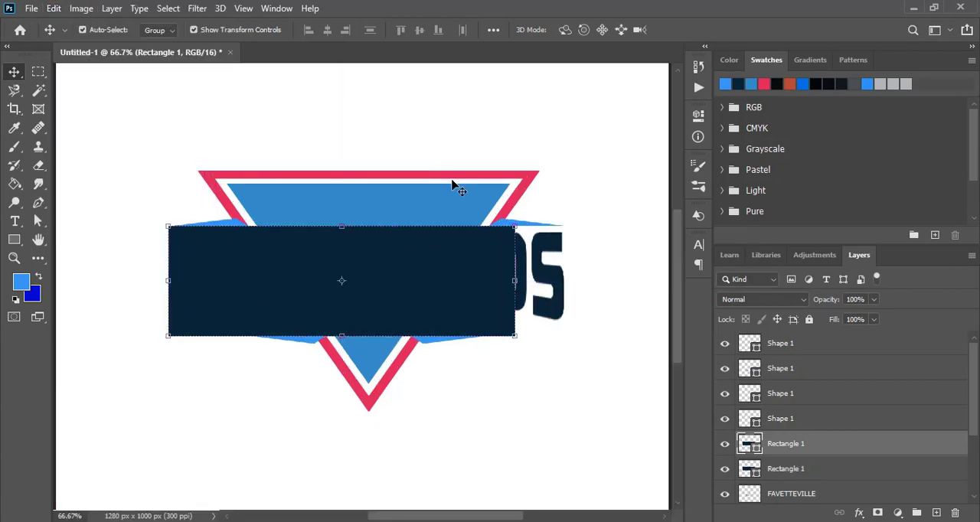
# Combine one navy rectangle with the inner blue triangle by subtracting the front shape, cutting a band out of the triangle.
pyautogui.click(226, 264)
pyautogui.keyDown('shift'); pyautogui.click(301, 205); pyautogui.keyUp('shift')
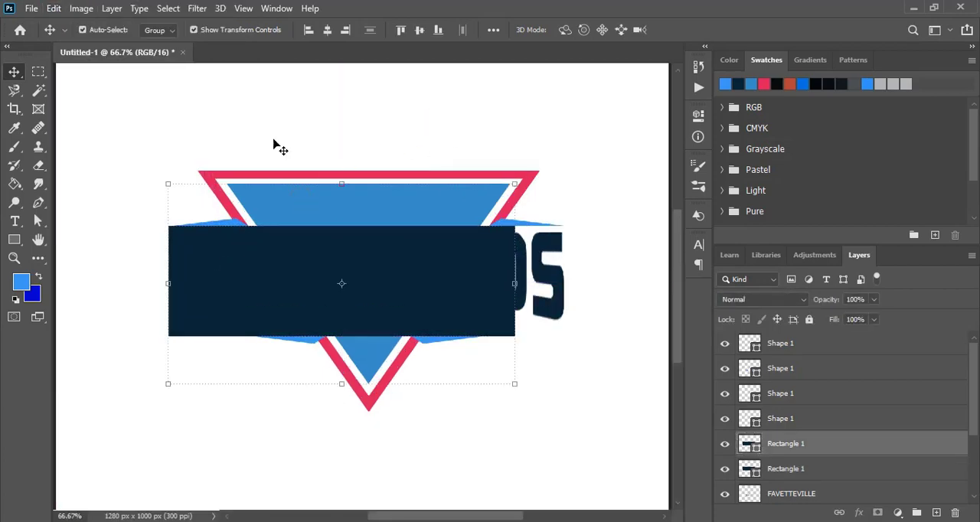
pyautogui.click(111, 8)
pyautogui.moveTo(184, 409)
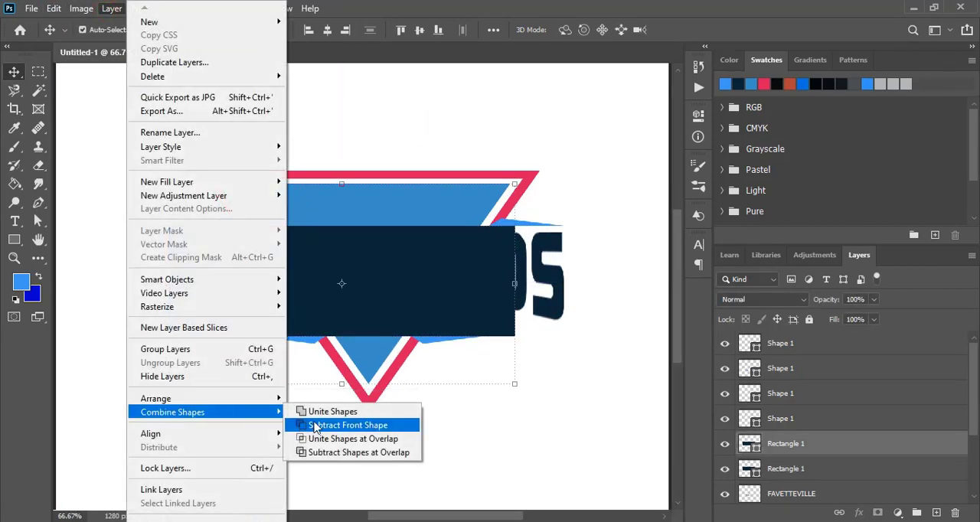
pyautogui.click(341, 426)
pyautogui.hotkey('ctrl', 't')
pyautogui.click(587, 158)
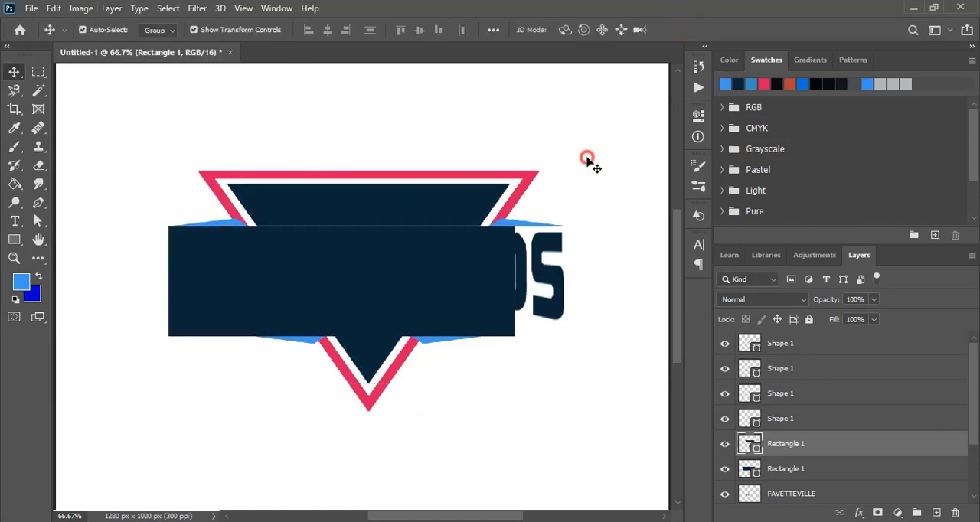
# Combine the remaining rectangle with the pinkish-red frame by subtracting the front shape, leaving a clear gap behind the lettering.
pyautogui.click(496, 264)
pyautogui.click(111, 8)
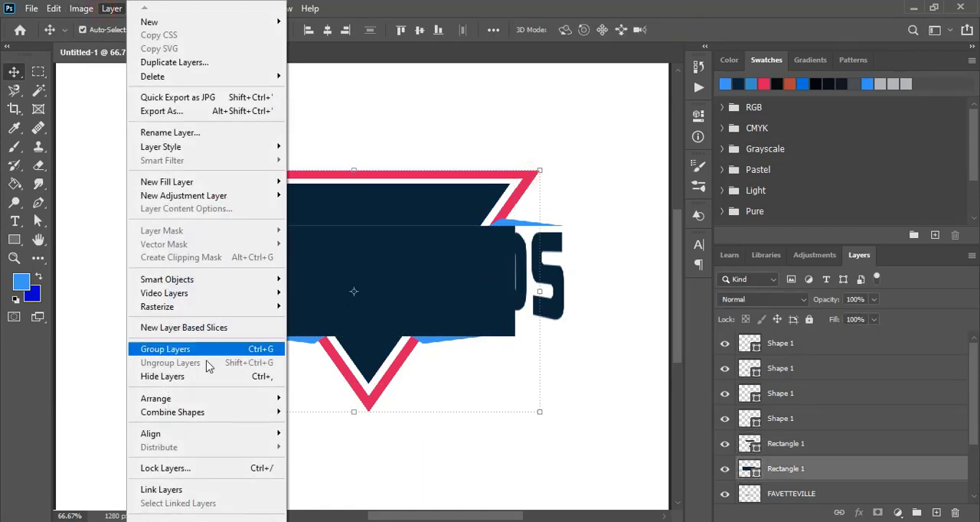
pyautogui.moveTo(267, 414)
pyautogui.click(323, 425)
pyautogui.click(587, 470)
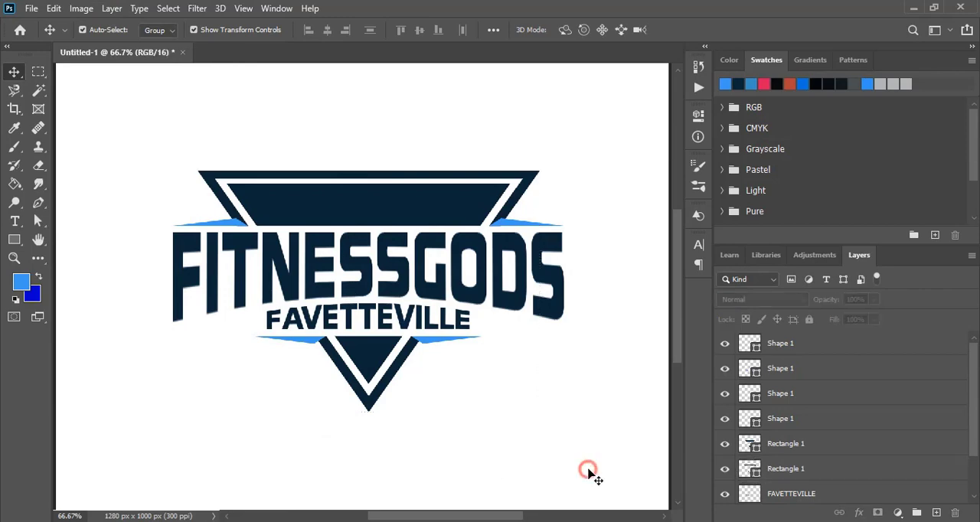
# Move the inner lower corner of each bottom light blue accent so its edge lines up with the navy triangle frame's slant.
pyautogui.scroll(5, 362, 384)
pyautogui.click(209, 269)
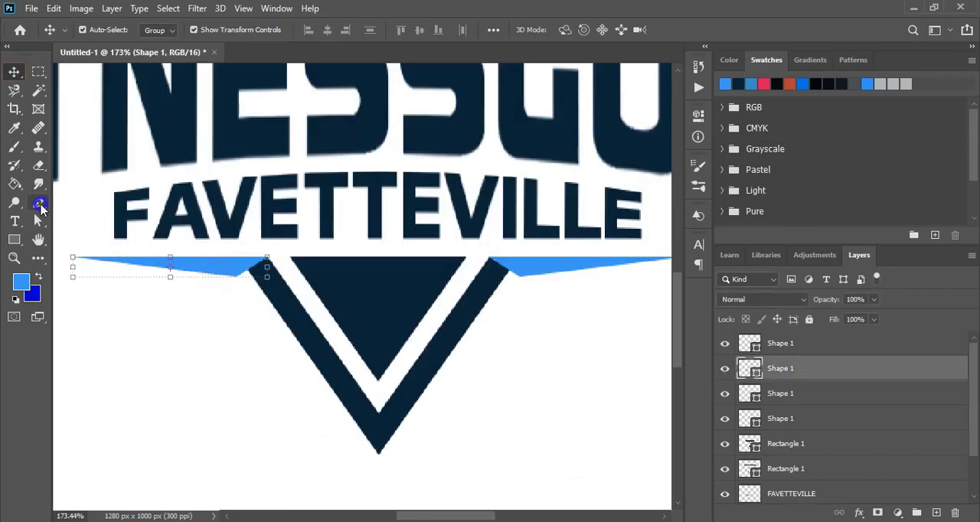
pyautogui.rightClick(39, 205)
pyautogui.click(127, 272)
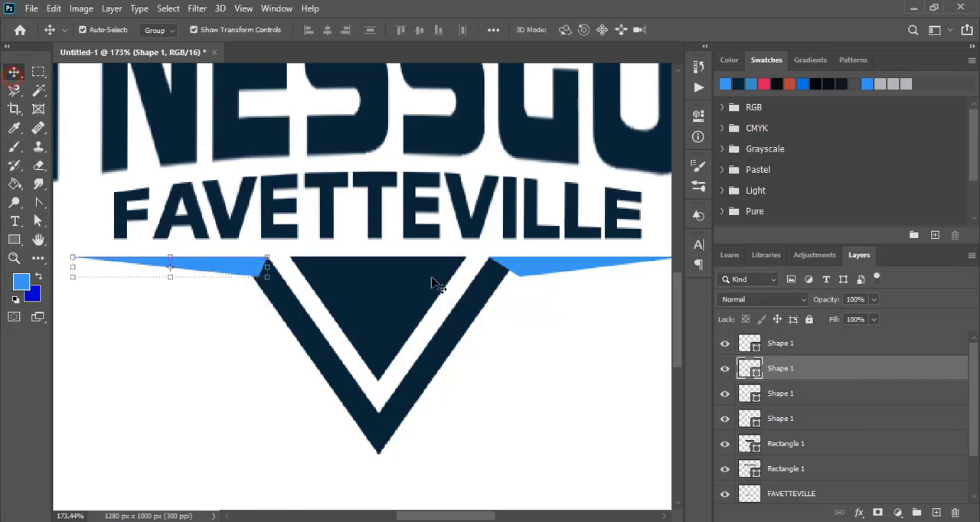
pyautogui.keyDown('ctrl'); pyautogui.click(525, 274); pyautogui.keyUp('ctrl')
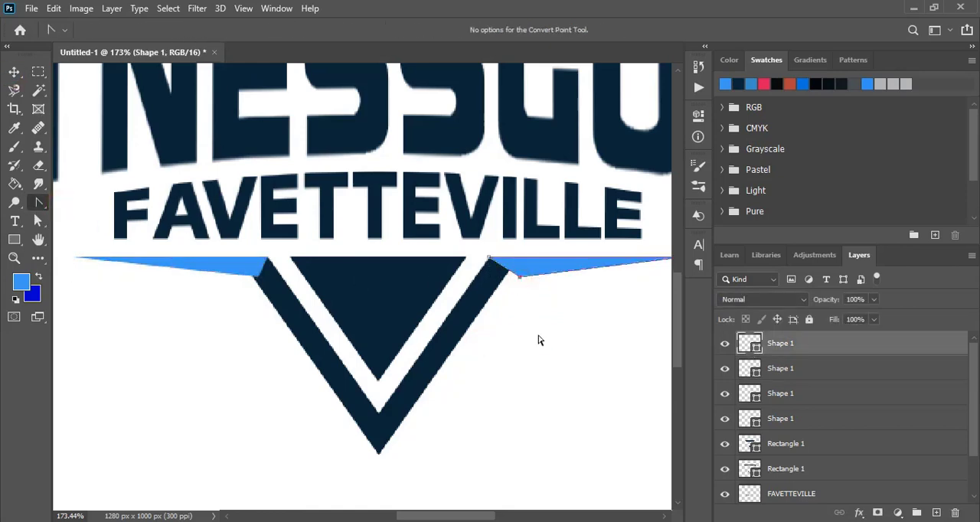
pyautogui.click(13, 73)
pyautogui.click(212, 396)
# Draw a circle about 129 px across over the triangle's top band, fill it black, and center it horizontally.
pyautogui.scroll(-3, 363, 383)
pyautogui.rightClick(14, 241)
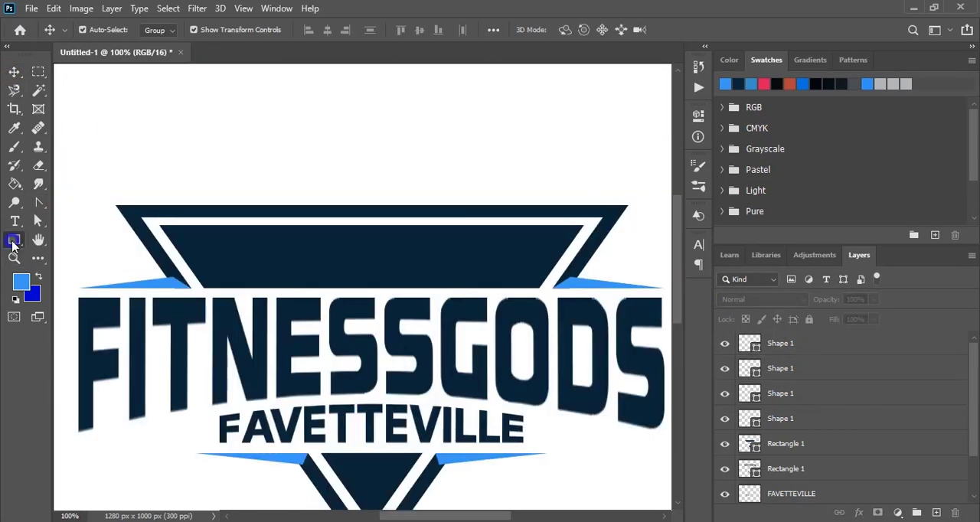
pyautogui.click(65, 267)
pyautogui.moveTo(350, 195); pyautogui.dragTo(443, 288)
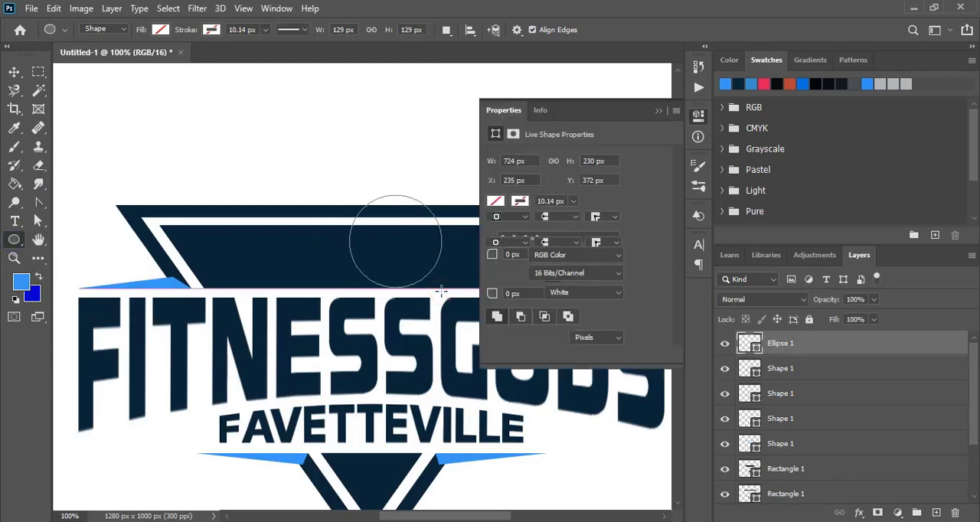
pyautogui.click(495, 224)
pyautogui.click(596, 300)
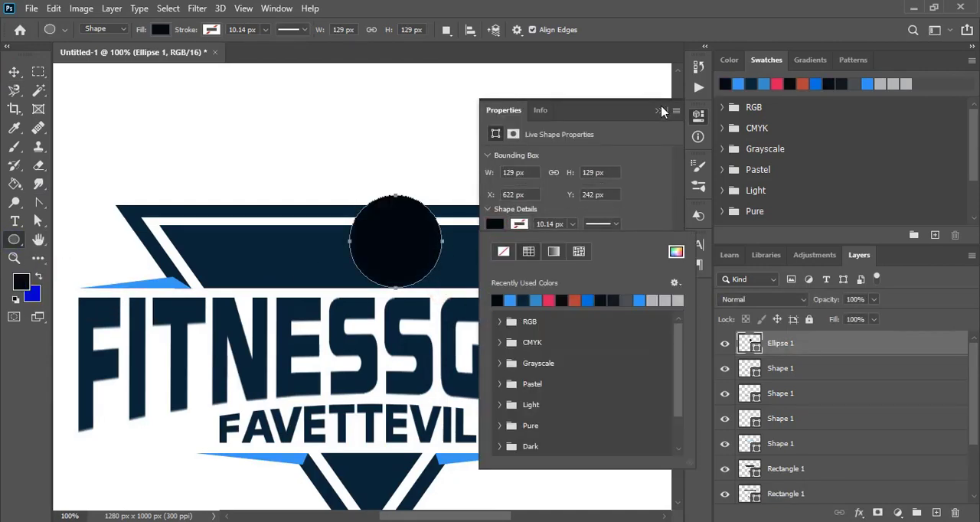
pyautogui.click(659, 111)
pyautogui.click(13, 72)
pyautogui.moveTo(409, 236); pyautogui.dragTo(390, 236)
# Draw an ellipse about 84 by 88 px over the black circle's top, with no fill and a black stroke.
pyautogui.scroll(1, 363, 171)
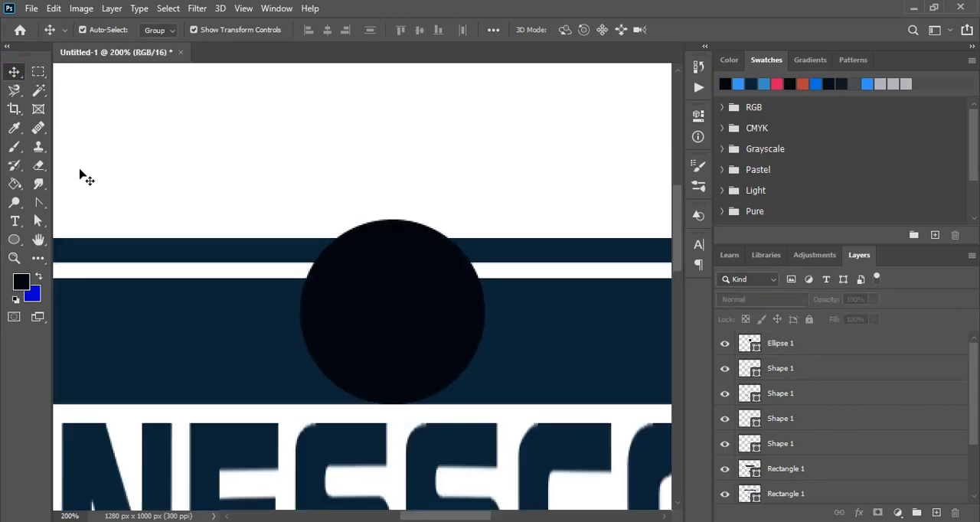
pyautogui.click(14, 240)
pyautogui.moveTo(330, 181); pyautogui.dragTo(450, 306)
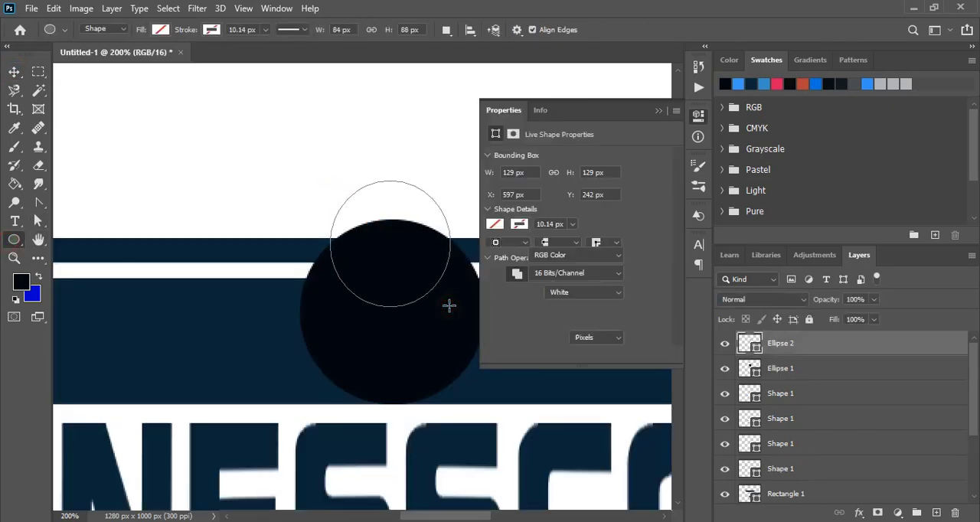
pyautogui.click(494, 228)
pyautogui.click(519, 224)
pyautogui.click(520, 224)
pyautogui.click(498, 299)
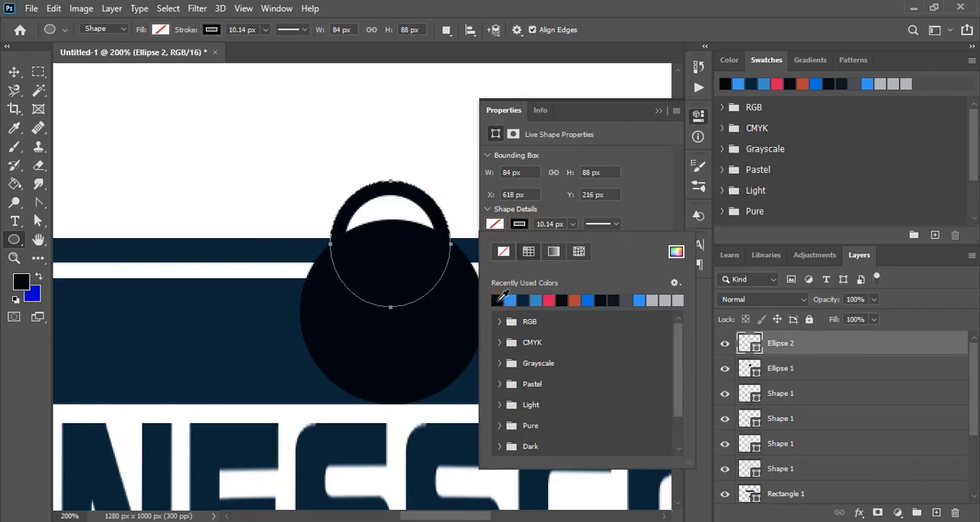
# Set the small ellipse's stroke width to 20 px.
pyautogui.click(521, 225)
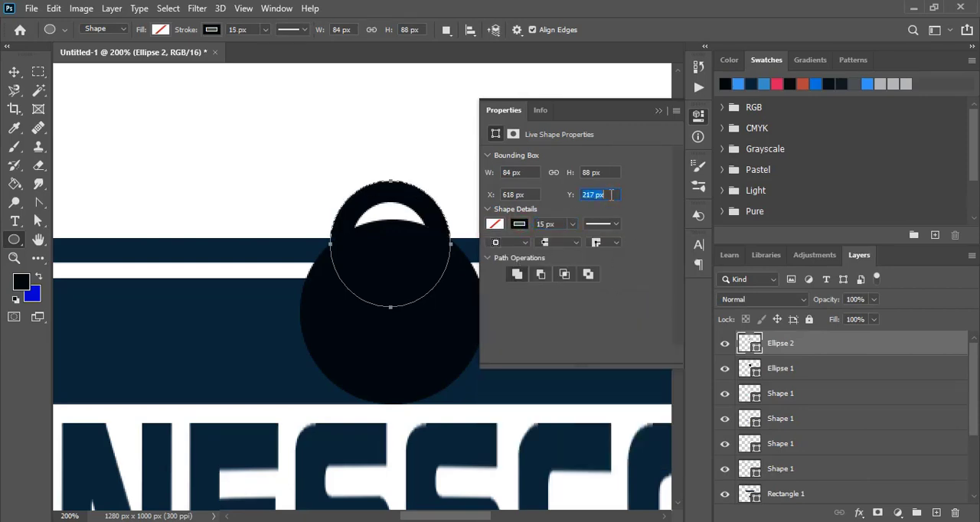
pyautogui.click(557, 224)
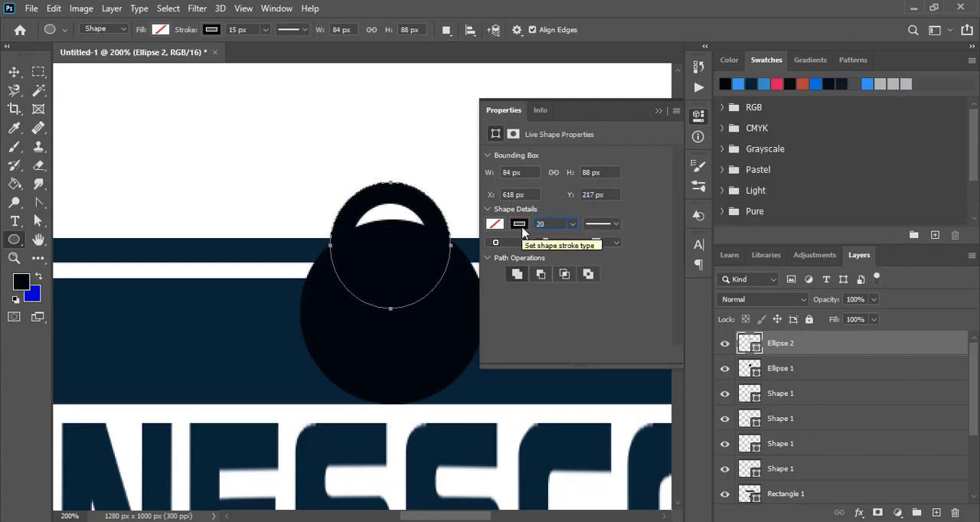
pyautogui.click(658, 110)
# Nudge the stroked ellipse upward until it forms a ring-shaped kettlebell handle above the black circle.
pyautogui.click(14, 72)
pyautogui.press('Up')
pyautogui.press('Up')
pyautogui.press('Up')
pyautogui.press('Up')
pyautogui.press('Up')
pyautogui.press('Up')
pyautogui.press('Up')
pyautogui.press('Up')
pyautogui.press('Up')
pyautogui.press('Up')
pyautogui.press('Up')
pyautogui.press('Up')
pyautogui.press('Up')
pyautogui.press('Up')
pyautogui.press('Up')
pyautogui.press('Up')
pyautogui.press('Up')
pyautogui.press('Up')
pyautogui.press('Up')
pyautogui.press('Up')
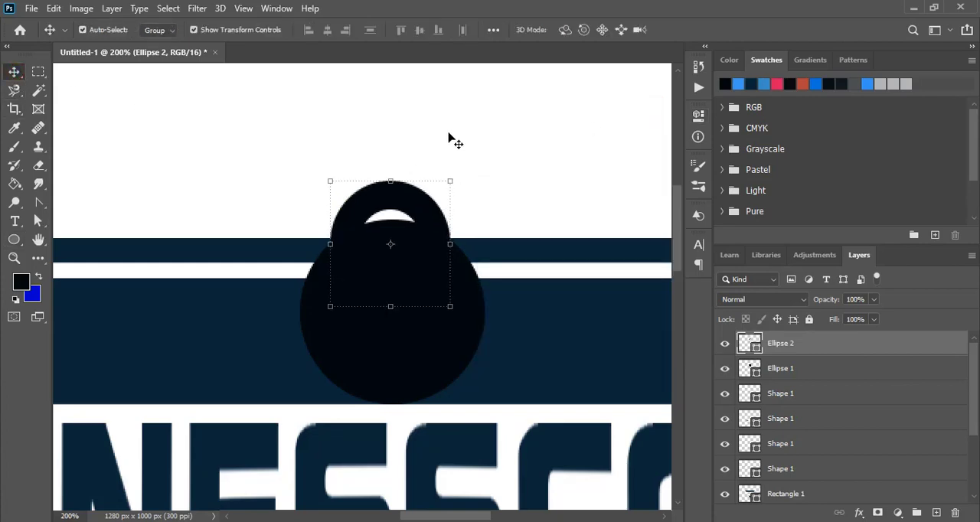
pyautogui.press('Up')
pyautogui.press('Up')
pyautogui.press('Up')
pyautogui.press('Up')
pyautogui.press('Up')
pyautogui.press('Up')
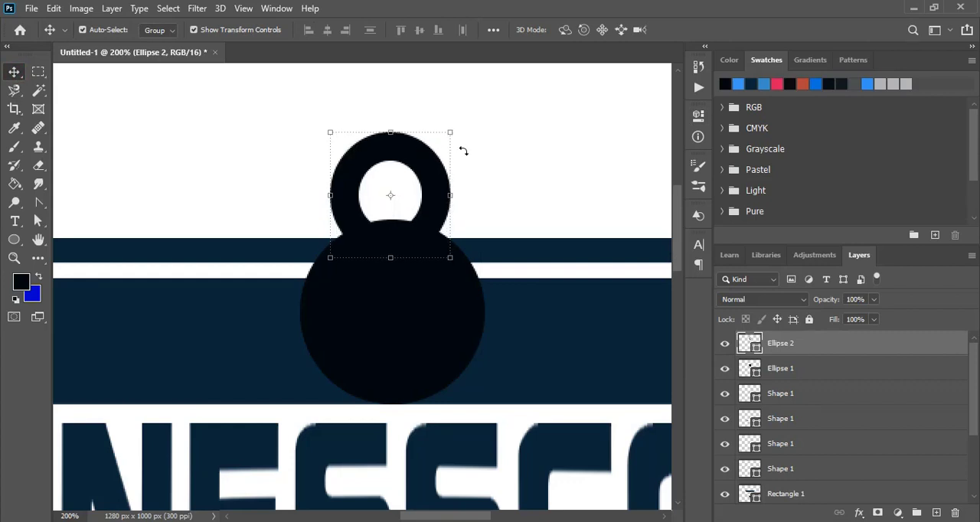
# Flatten the handle ellipse to about 80% of its height, widen it symmetrically, raise it slightly, and apply the transform.
pyautogui.moveTo(391, 132); pyautogui.dragTo(391, 161)
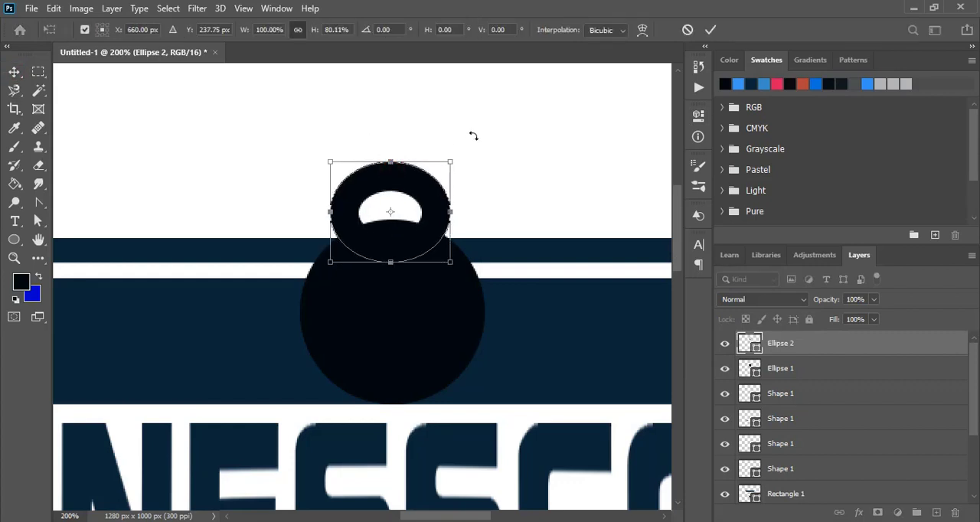
pyautogui.press('Up')
pyautogui.press('Up')
pyautogui.press('Up')
pyautogui.press('Up')
pyautogui.press('Up')
pyautogui.moveTo(453, 206); pyautogui.dragTo(467, 205)
pyautogui.click(709, 32)
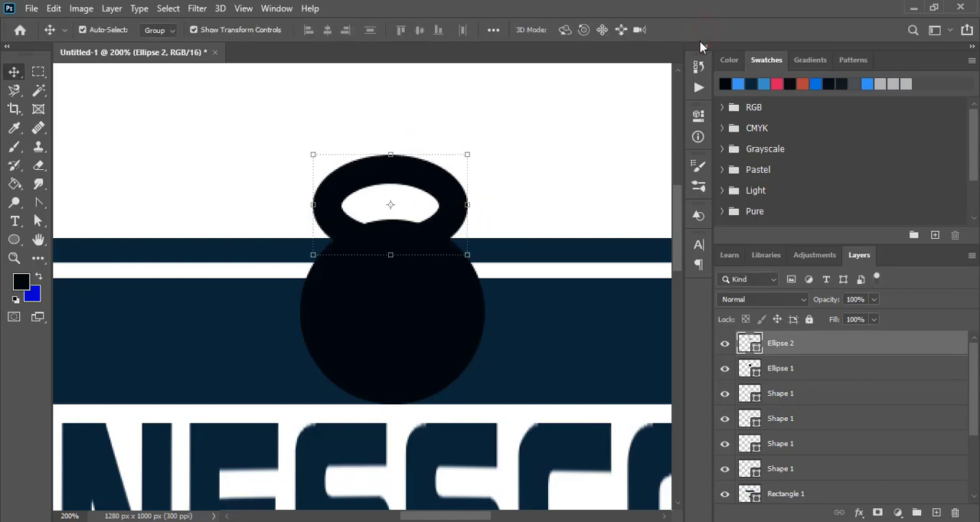
pyautogui.click(521, 184)
# Copy the black kettlebell circle and paste the copy in place.
pyautogui.click(395, 279)
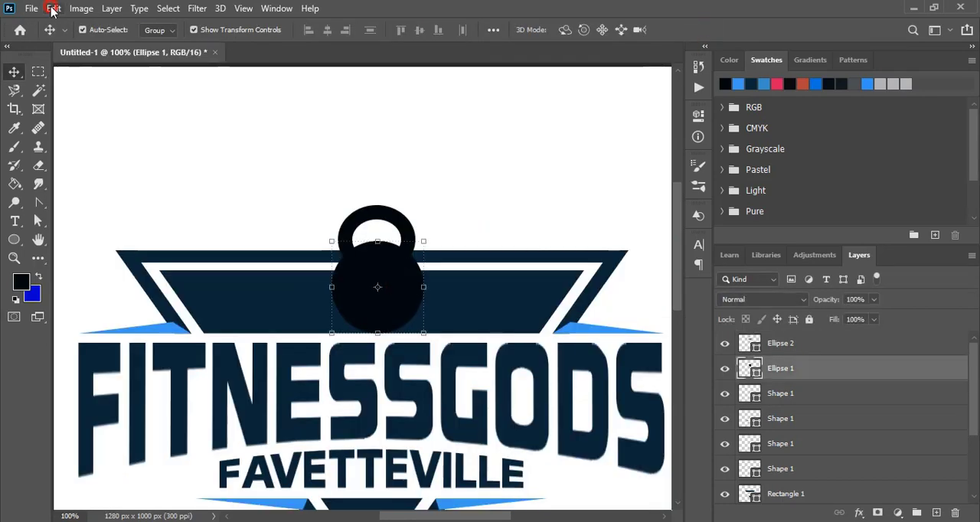
pyautogui.click(52, 9)
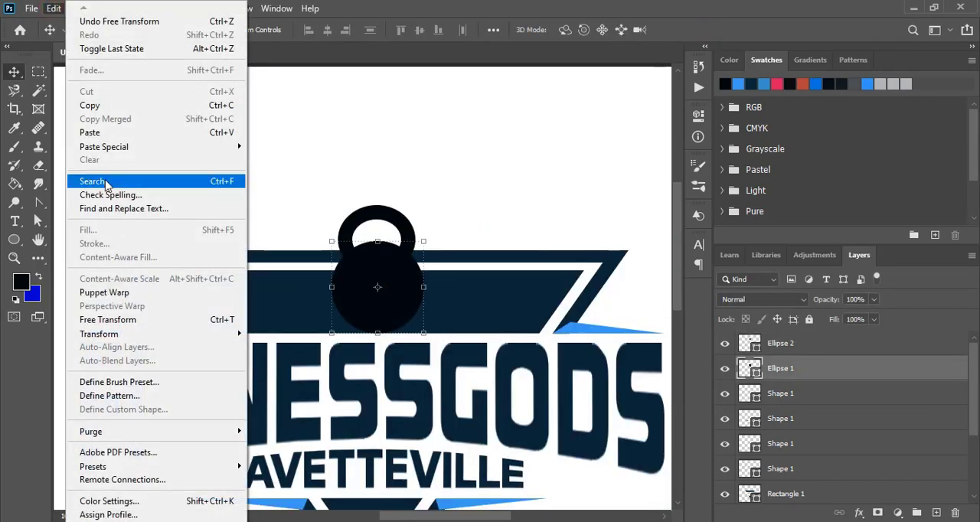
pyautogui.click(89, 105)
pyautogui.click(54, 8)
pyautogui.moveTo(154, 147)
pyautogui.click(282, 159)
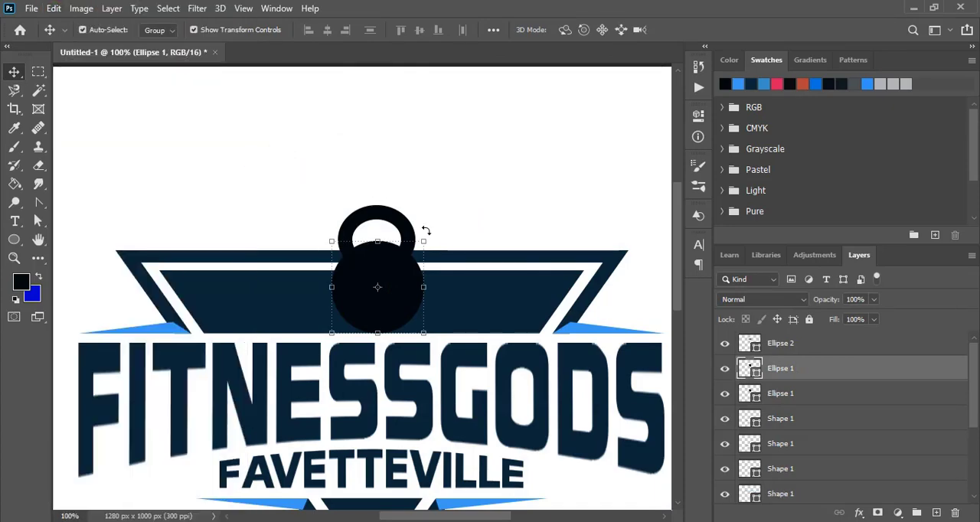
# Scale the pasted circle down slightly around its center so it sits inside the original black circle.
pyautogui.hotkey('ctrl', 't')
pyautogui.moveTo(423, 242); pyautogui.dragTo(422, 244)
pyautogui.click(711, 30)
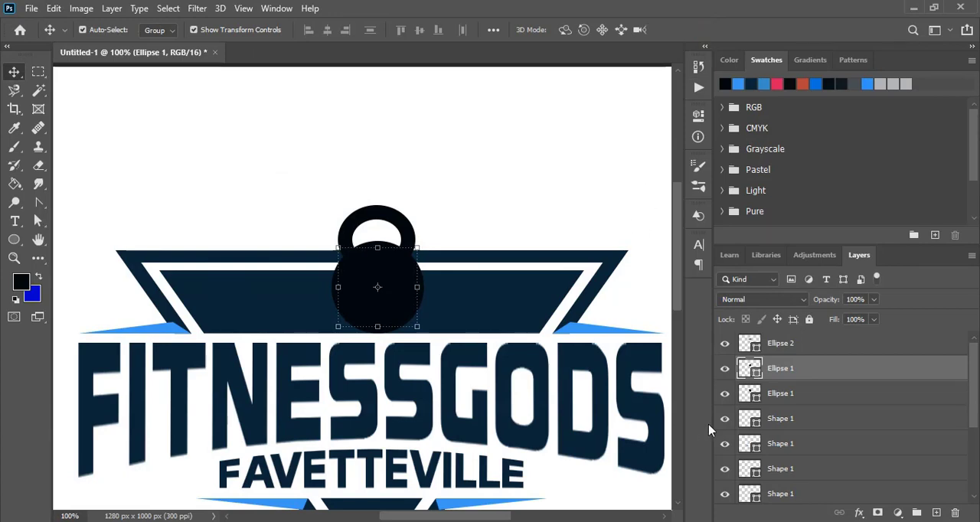
# Add a Gradient Overlay to the smaller circle using the basic Black, White preset.
pyautogui.doubleClick(877, 377)
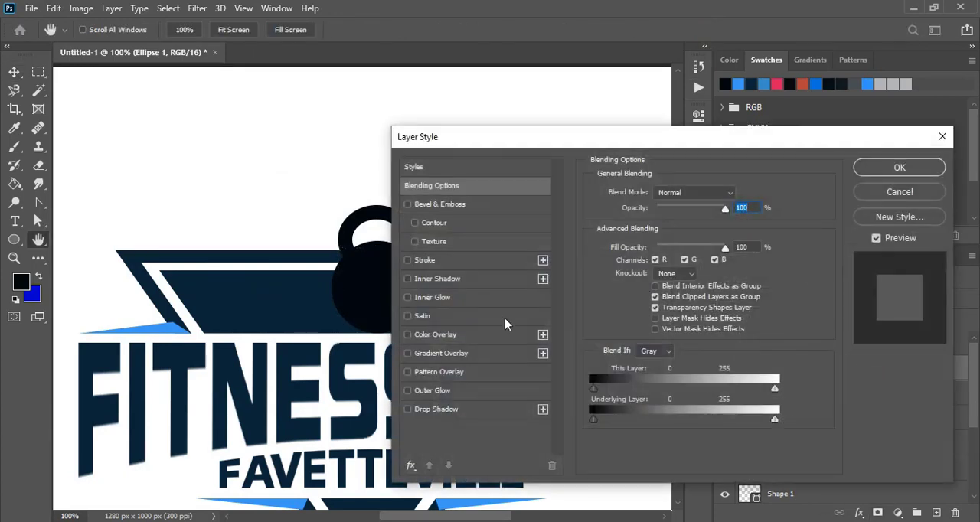
pyautogui.click(409, 354)
pyautogui.click(502, 352)
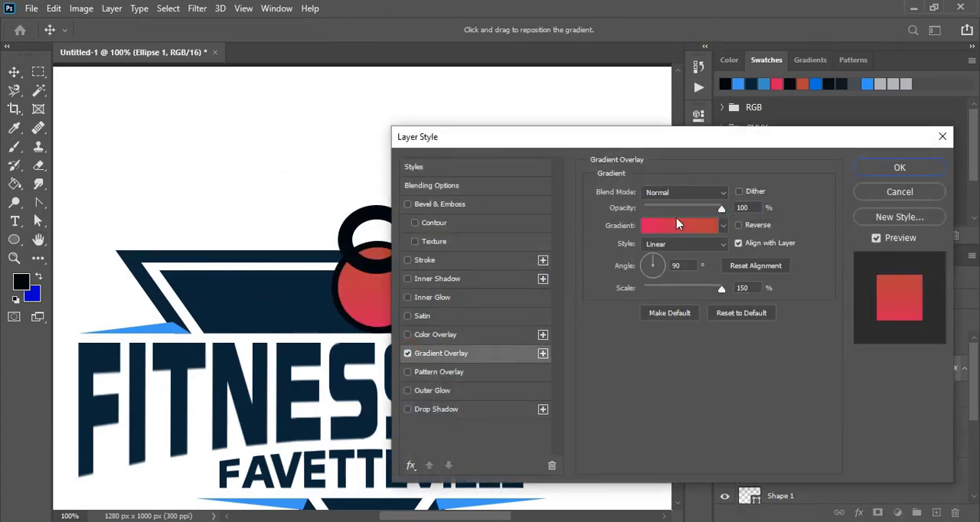
pyautogui.click(676, 217)
pyautogui.click(595, 154)
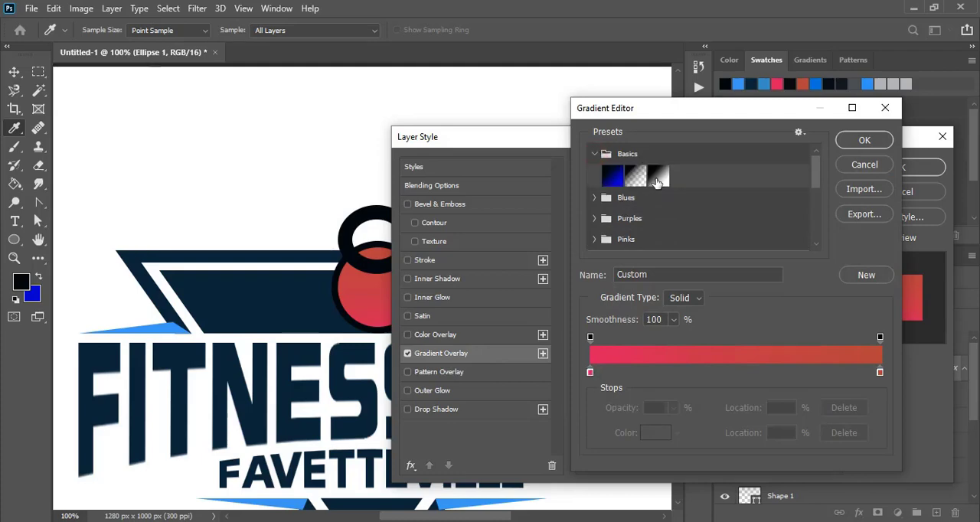
pyautogui.click(657, 177)
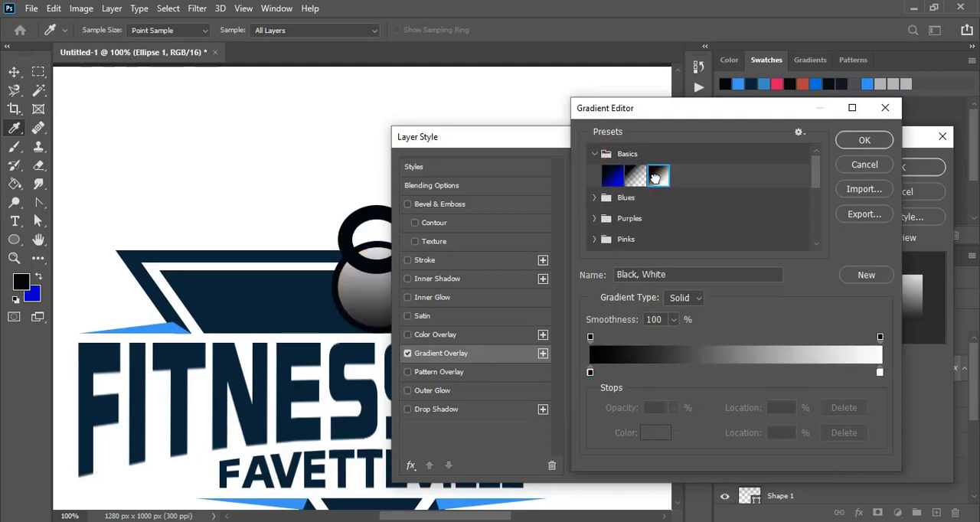
# Make the gradient's starting opacity stop fully transparent.
pyautogui.click(591, 373)
pyautogui.click(590, 337)
pyautogui.click(673, 408)
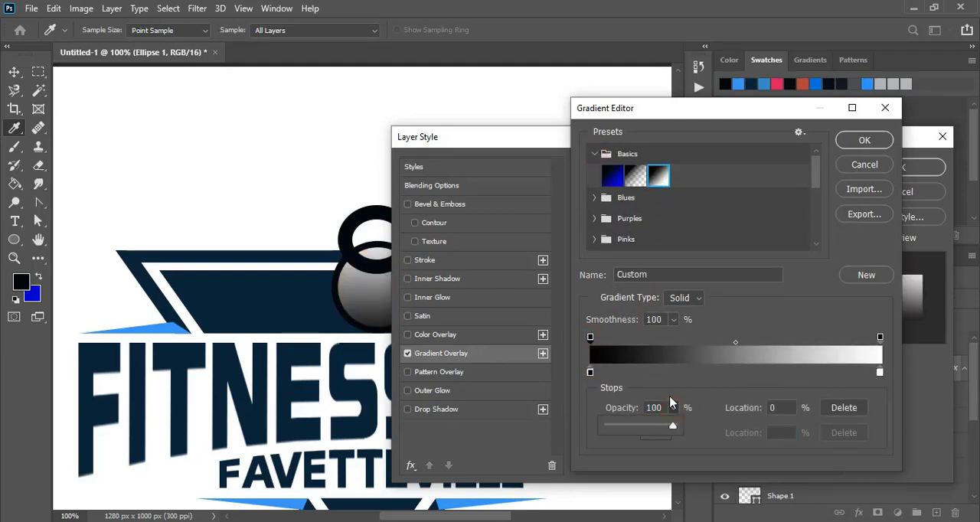
pyautogui.moveTo(679, 425); pyautogui.dragTo(561, 430)
# Lower the gradient's end opacity stop to about 75%, shift the opacity midpoint toward the white end, and apply the overlay.
pyautogui.click(879, 373)
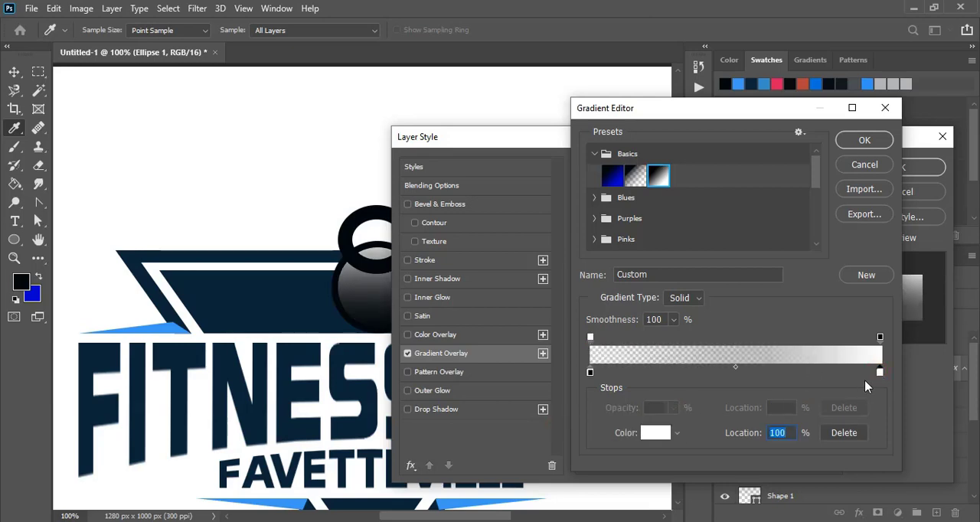
pyautogui.click(881, 338)
pyautogui.click(675, 410)
pyautogui.moveTo(657, 429); pyautogui.dragTo(654, 429)
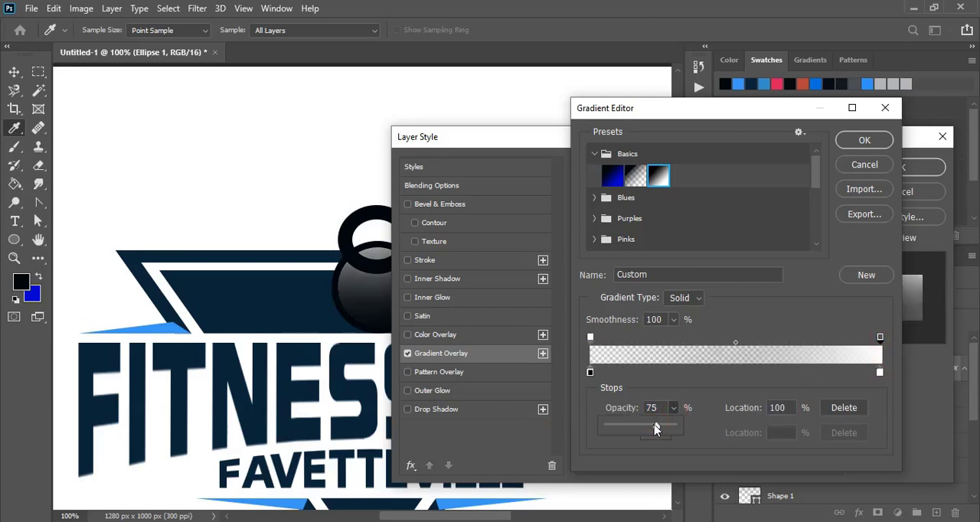
pyautogui.moveTo(736, 343); pyautogui.dragTo(787, 347)
pyautogui.click(864, 140)
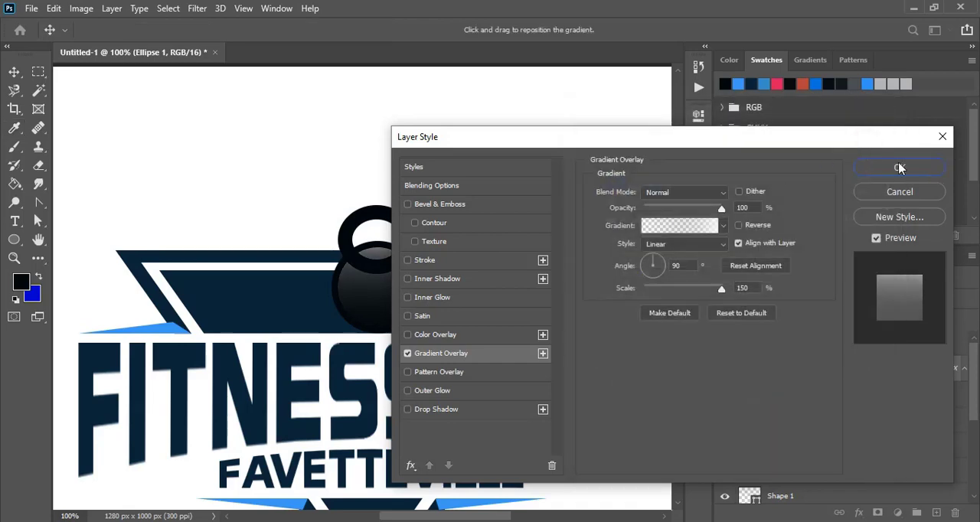
pyautogui.click(900, 167)
# Move the gradient circle's layer above the handle ellipse's layer.
pyautogui.click(490, 181)
pyautogui.scroll(-1, 499, 179)
pyautogui.click(394, 297)
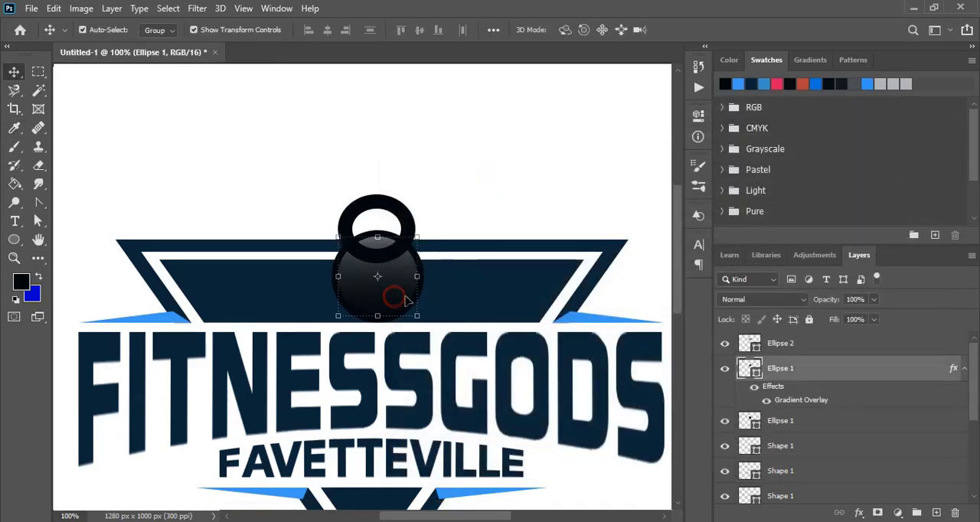
pyautogui.moveTo(833, 370); pyautogui.dragTo(832, 339)
pyautogui.click(492, 192)
# Duplicate the black kettlebell base circle in place.
pyautogui.scroll(-1, 418, 236)
pyautogui.click(417, 236)
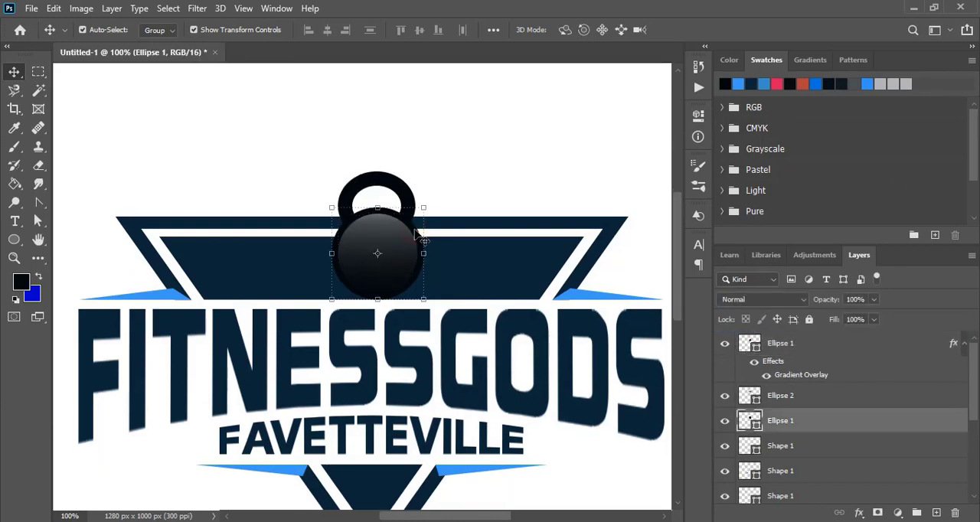
pyautogui.click(53, 8)
pyautogui.click(52, 9)
pyautogui.click(52, 9)
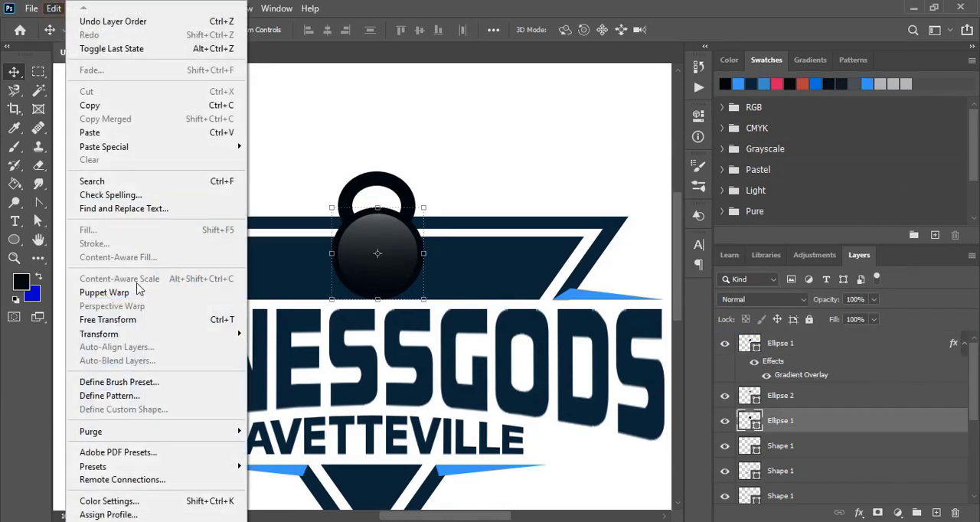
pyautogui.press('Escape')
# Enlarge the duplicated base circle around its center to about 149 px and lower its opacity to 72%.
pyautogui.hotkey('ctrl', 't')
pyautogui.moveTo(423, 208); pyautogui.dragTo(435, 201)
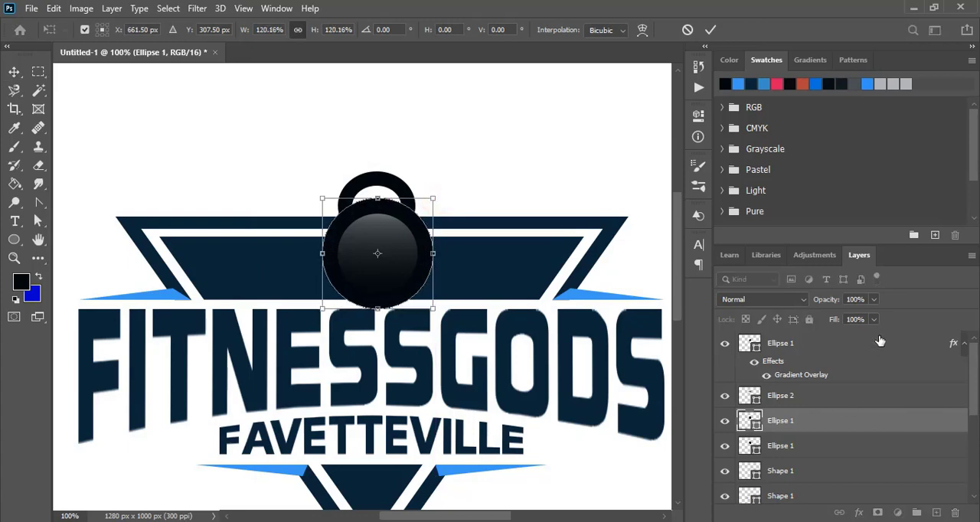
pyautogui.hotkey('ctrl', '+')
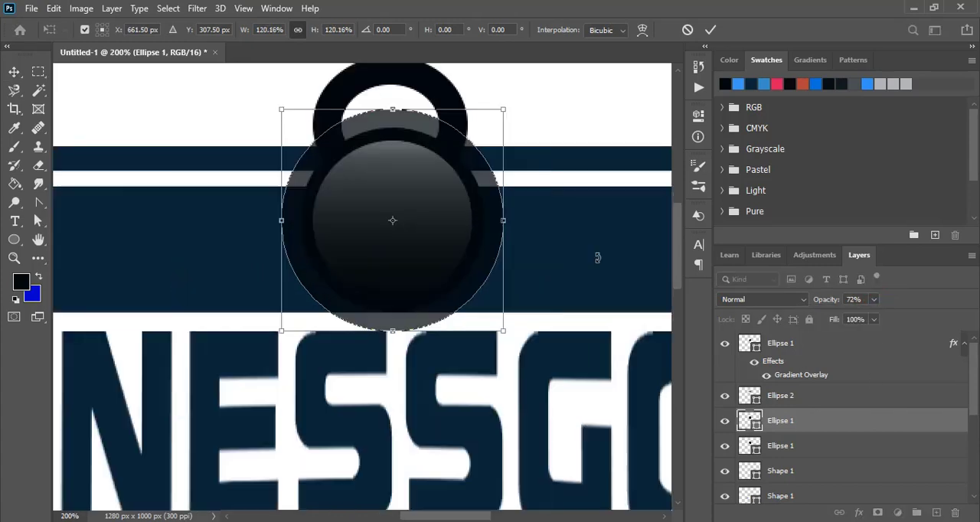
pyautogui.scroll(2, 560, 241)
pyautogui.moveTo(504, 153); pyautogui.dragTo(501, 159)
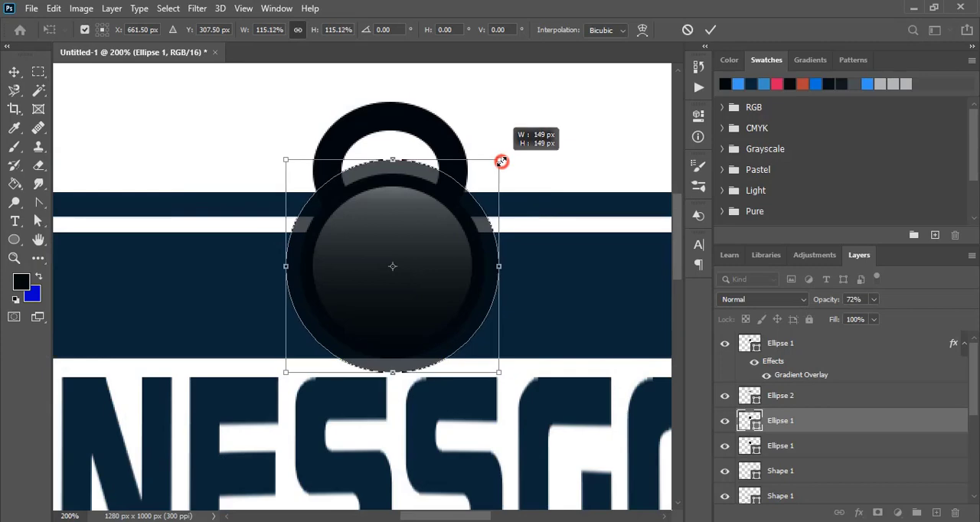
pyautogui.click(709, 29)
# Restore the enlarged circle's opacity to 100%.
pyautogui.click(497, 262)
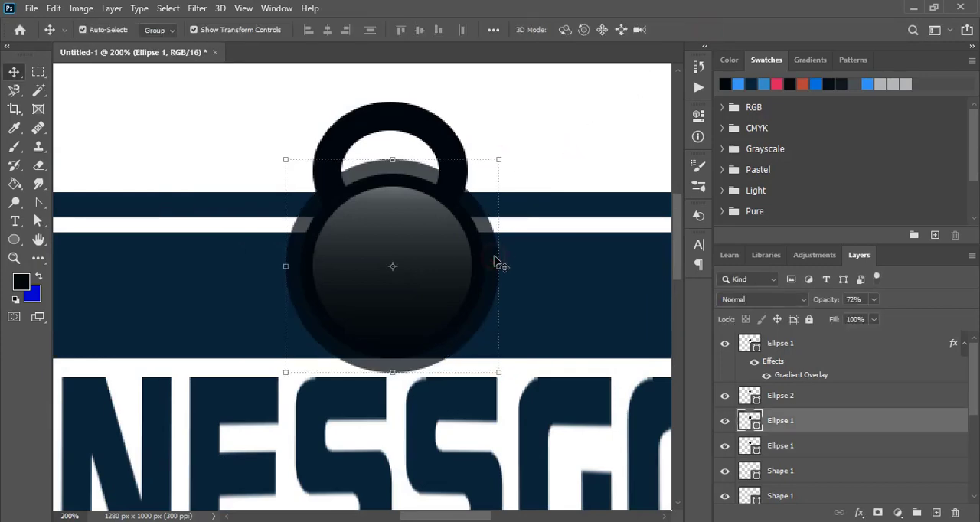
pyautogui.click(588, 166)
pyautogui.hotkey('ctrl', '-')
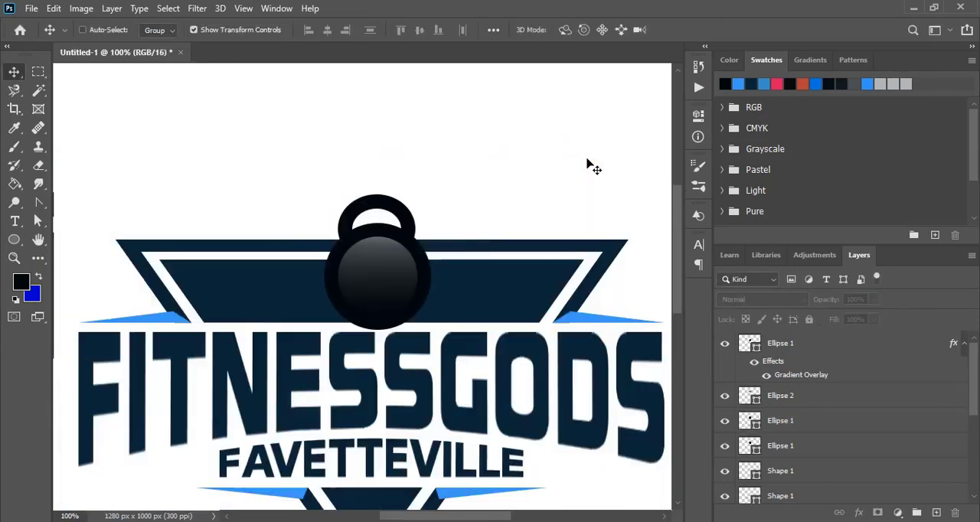
# Subtract the enlarged circle behind the kettlebell from the inner navy triangle shape.
pyautogui.click(341, 255)
pyautogui.click(296, 284)
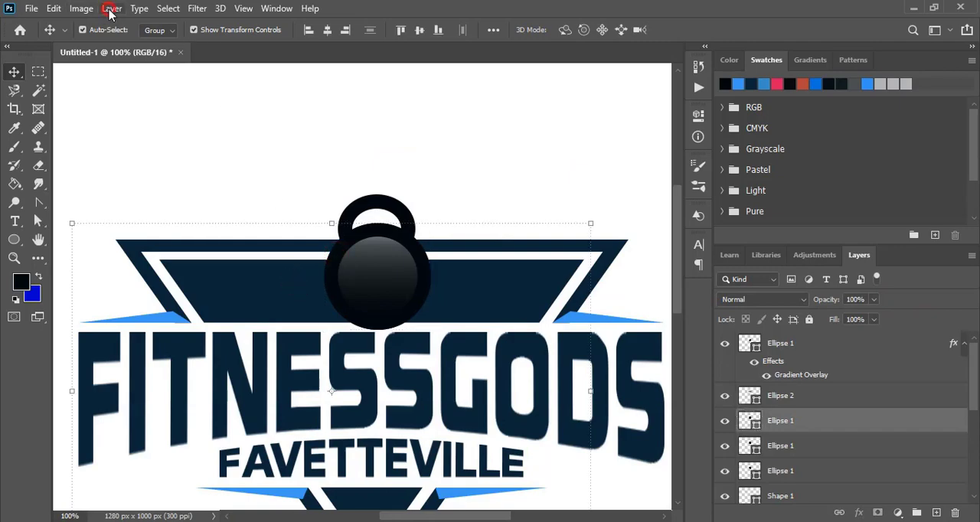
pyautogui.click(111, 8)
pyautogui.moveTo(268, 411)
pyautogui.click(325, 425)
pyautogui.click(492, 247)
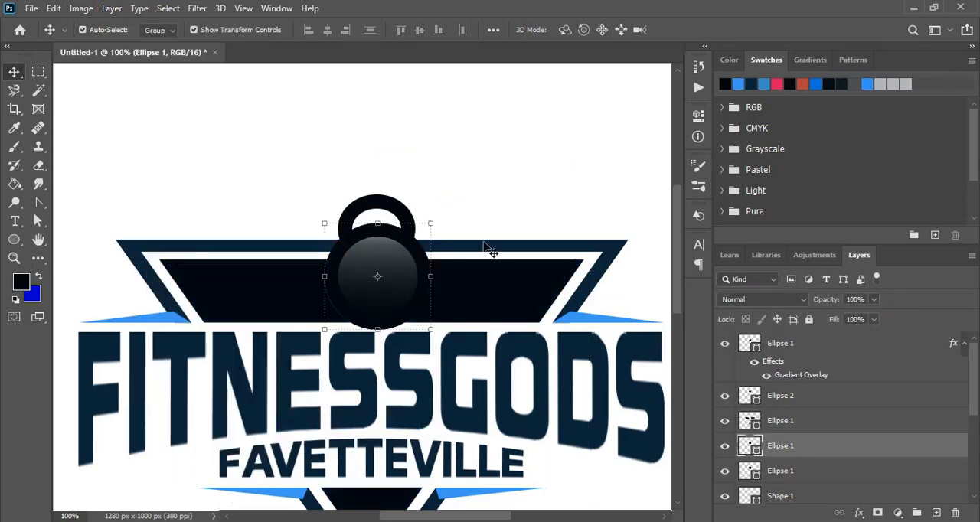
# Subtract the remaining enlarged circle from the outer triangle band to leave a gap around the kettlebell.
pyautogui.click(490, 251)
pyautogui.click(111, 8)
pyautogui.moveTo(226, 414)
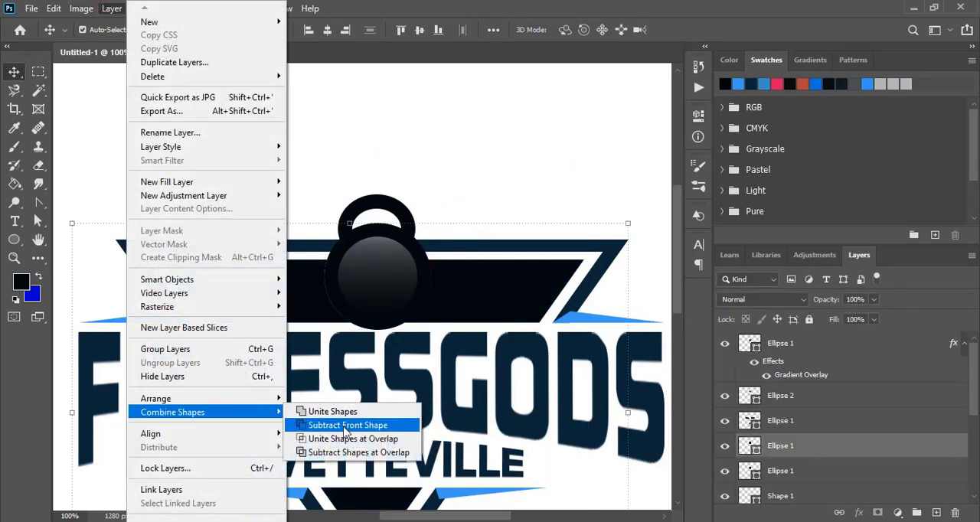
pyautogui.click(349, 425)
pyautogui.click(482, 187)
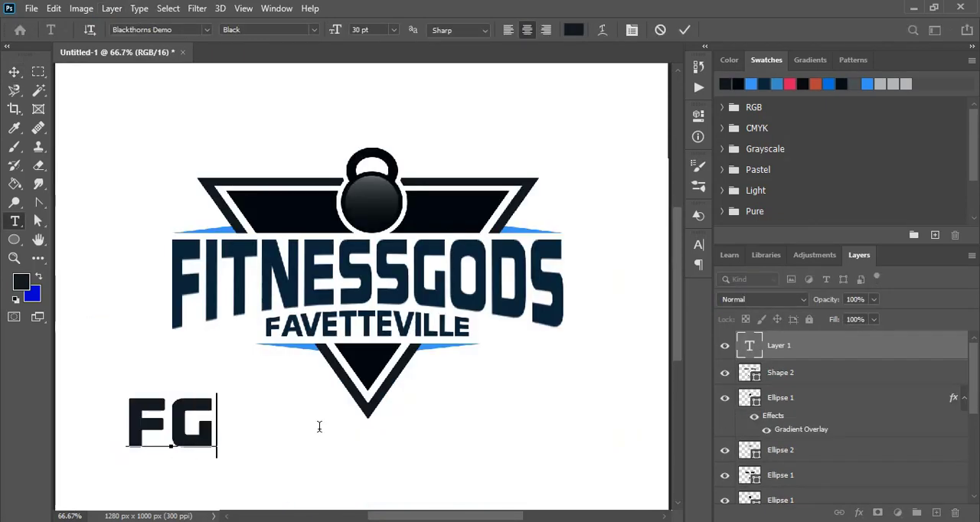
# Change the font of the FG text to Ethnocentric Regular.
pyautogui.click(14, 71)
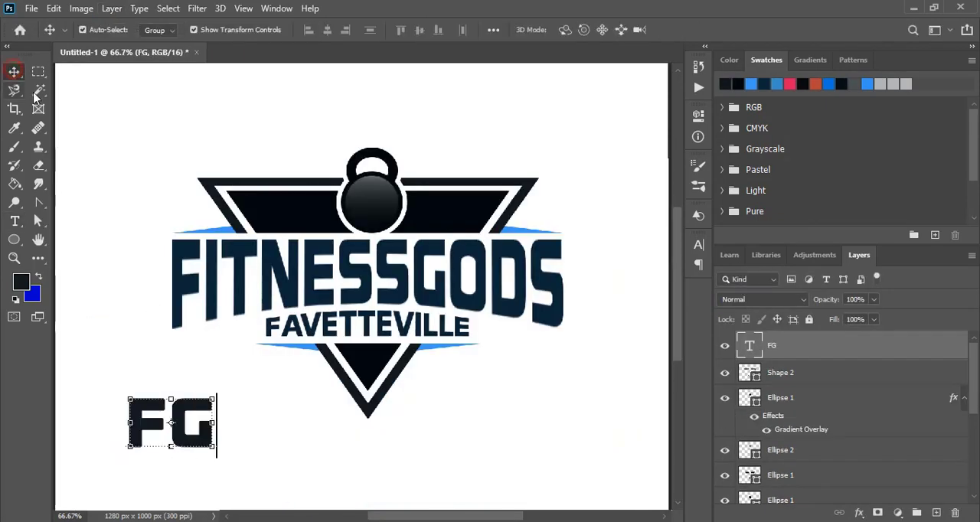
pyautogui.click(700, 250)
pyautogui.write('ET')
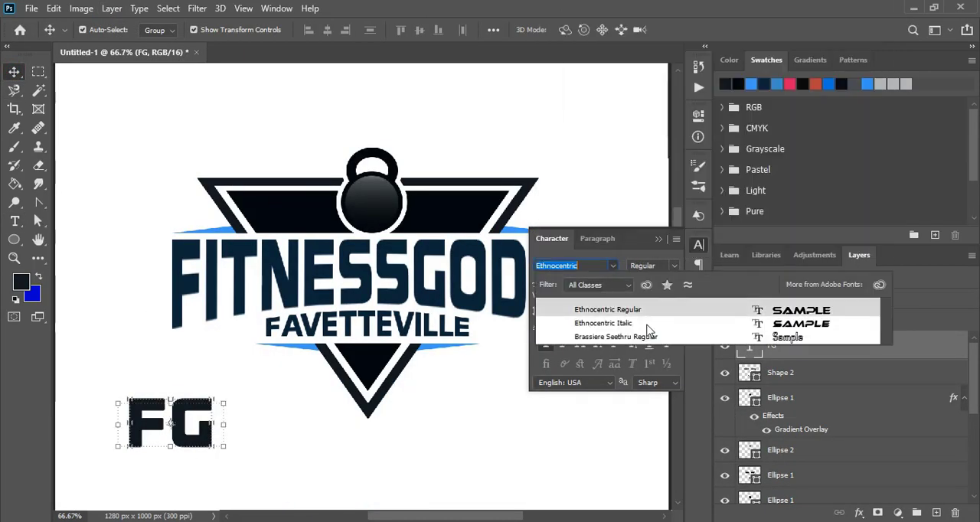
pyautogui.click(639, 312)
# Move the FG text onto the kettlebell and recolor it pinkish red.
pyautogui.moveTo(211, 448); pyautogui.dragTo(426, 240)
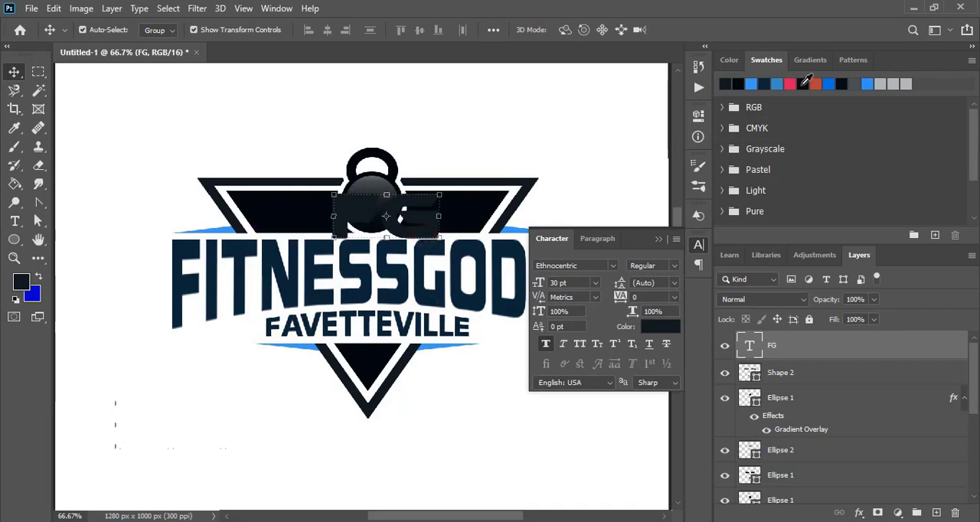
pyautogui.click(790, 83)
pyautogui.click(658, 240)
pyautogui.hotkey('ctrl', '+')
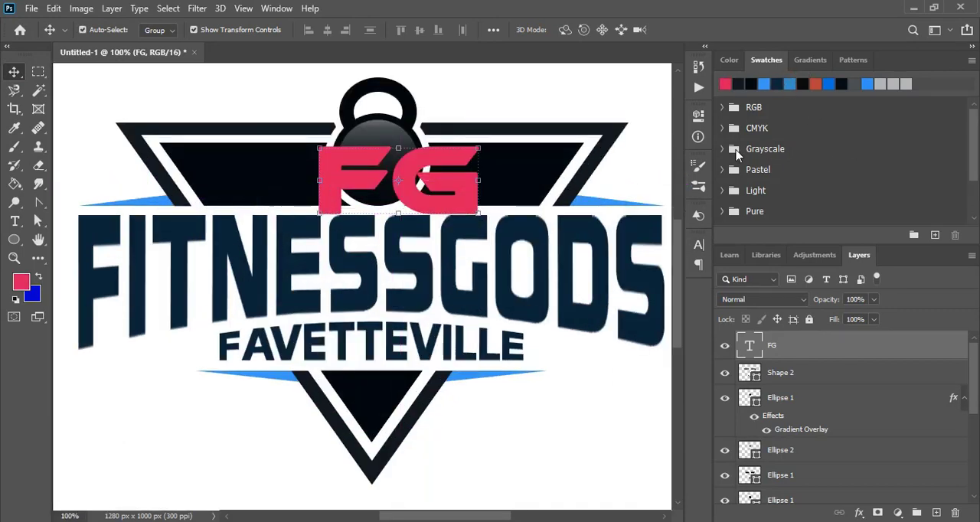
# Scale the FG text down to 43.46% and center it on the kettlebell's round base.
pyautogui.hotkey('ctrl', 't')
pyautogui.moveTo(477, 236); pyautogui.dragTo(407, 176)
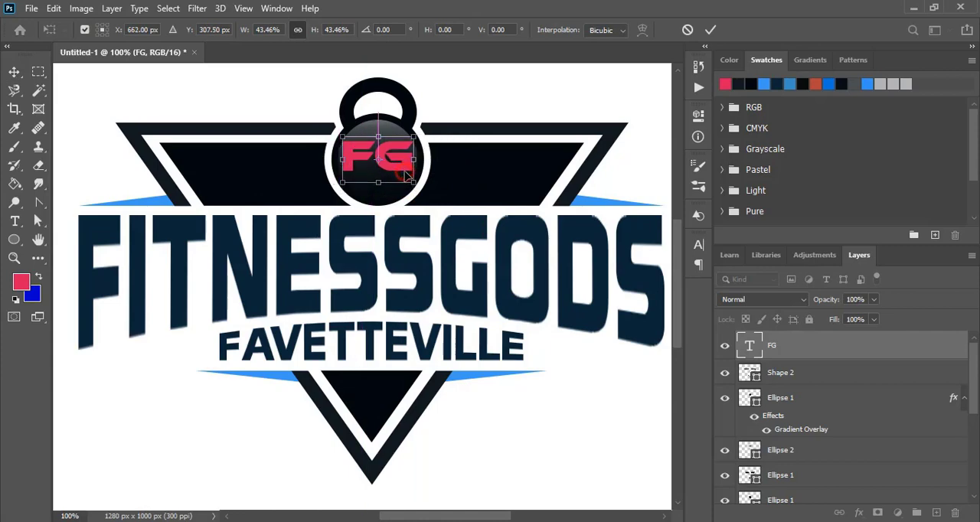
pyautogui.hotkey('ctrl', '+')
pyautogui.scroll(5, 573, 219)
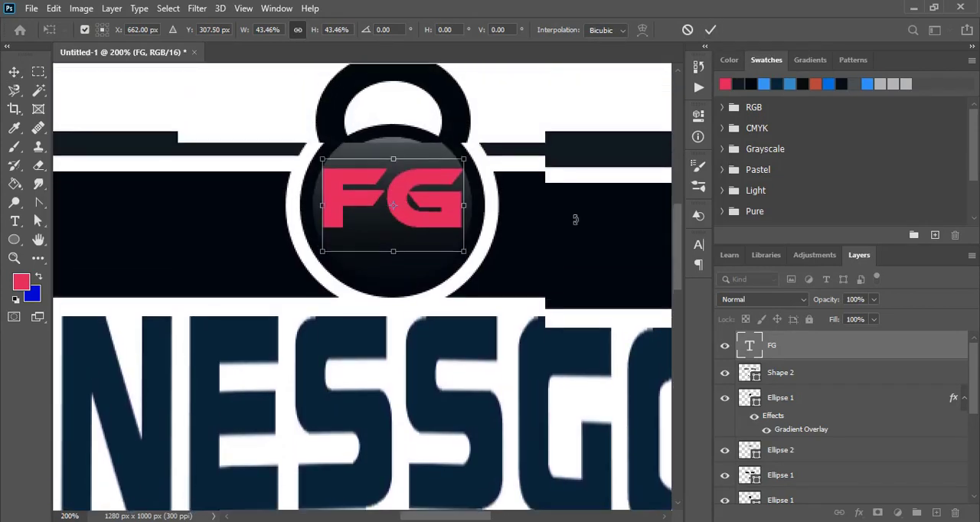
pyautogui.press('Down')
pyautogui.press('Down')
pyautogui.press('Down')
pyautogui.press('Down')
pyautogui.press('Down')
pyautogui.press('Down')
pyautogui.press('Down')
pyautogui.press('Down')
pyautogui.press('Down')
pyautogui.press('Right')
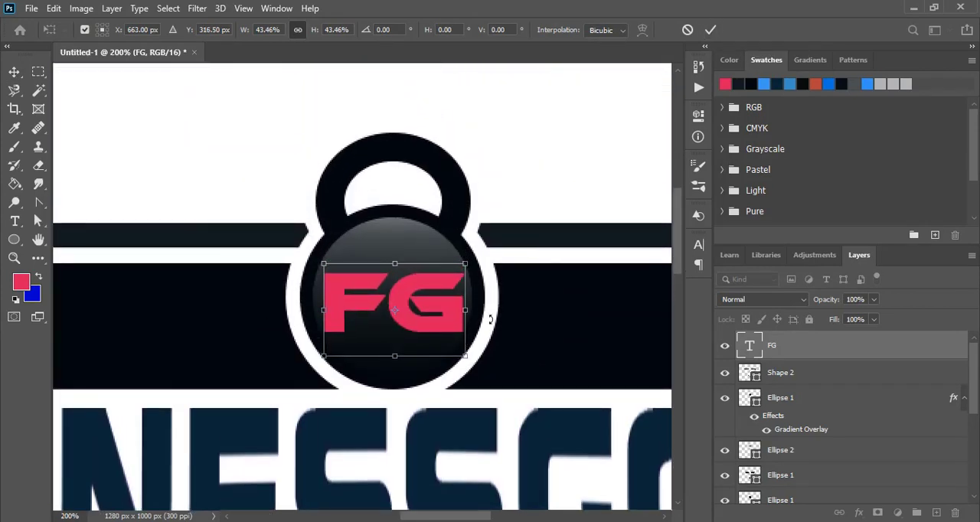
# Reduce the FG text to 40.19% and fine-tune its position in the middle of the kettlebell base.
pyautogui.moveTo(467, 358); pyautogui.dragTo(458, 349)
pyautogui.press('Right')
pyautogui.press('Right')
pyautogui.press('Up')
pyautogui.press('Up')
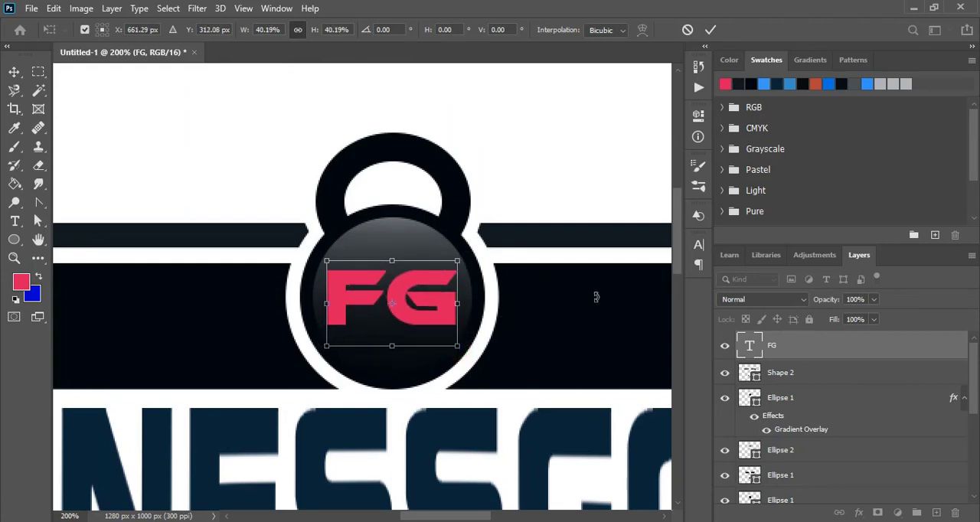
pyautogui.press('Right')
pyautogui.press('Up')
pyautogui.press('Left')
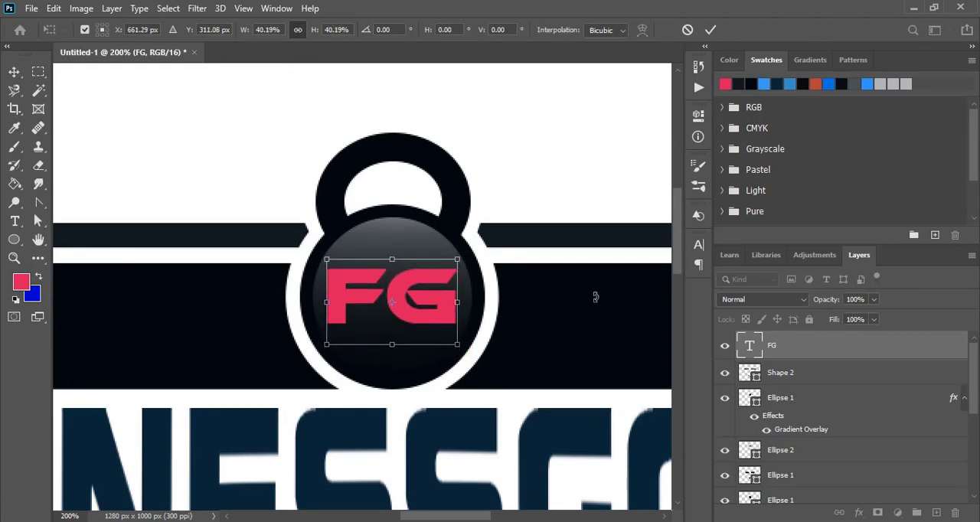
pyautogui.click(709, 30)
# Rasterize the FG text layer.
pyautogui.rightClick(796, 353)
pyautogui.click(640, 233)
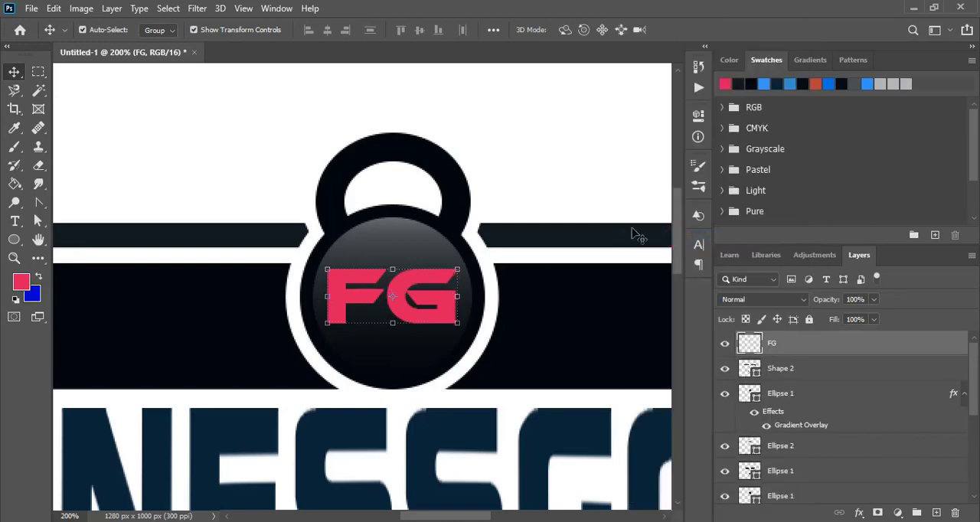
pyautogui.click(526, 159)
# Draw a vertical black rectangle about 35 by 186 px just before the F of FITNESSGODS, without a stroke.
pyautogui.hotkey('ctrl', '-')
pyautogui.hotkey('ctrl', '-')
pyautogui.hotkey('ctrl', '-')
pyautogui.rightClick(14, 240)
pyautogui.click(84, 233)
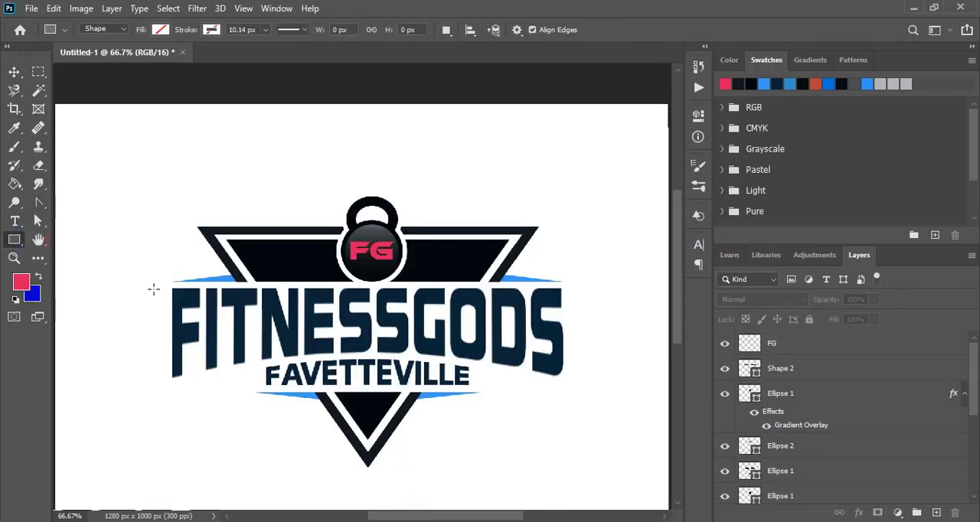
pyautogui.moveTo(149, 288); pyautogui.dragTo(166, 377)
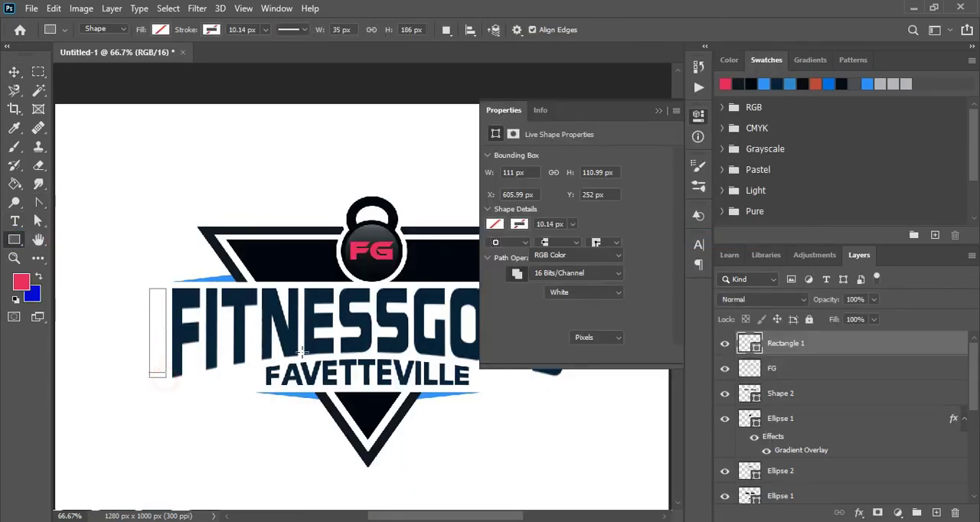
pyautogui.click(499, 205)
pyautogui.click(501, 275)
pyautogui.click(14, 72)
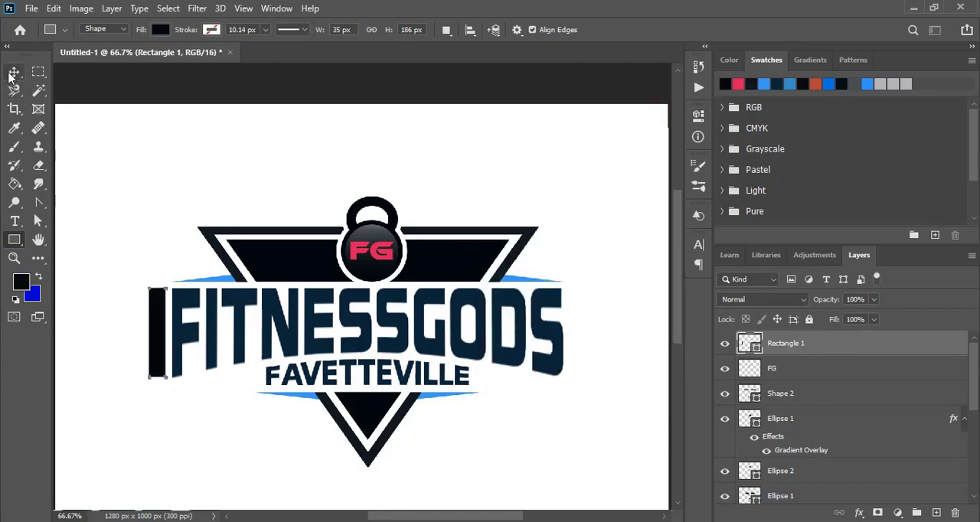
pyautogui.click(77, 307)
# Scale the vertical bar to 101.08% so it matches the F's height, and shift it slightly away from the letter.
pyautogui.press('z')
pyautogui.moveTo(79, 269); pyautogui.dragTo(258, 419)
pyautogui.press('v')
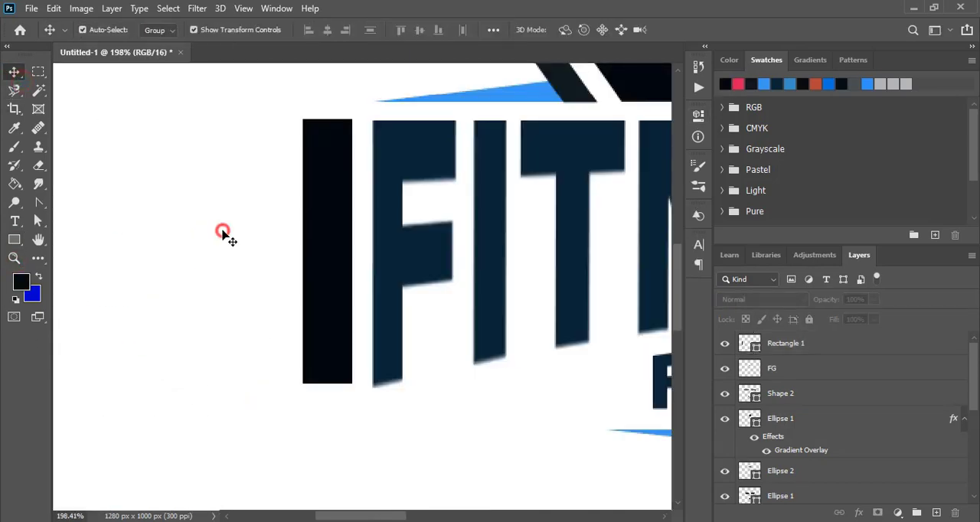
pyautogui.click(331, 227)
pyautogui.moveTo(327, 120); pyautogui.dragTo(330, 124)
pyautogui.moveTo(330, 384); pyautogui.dragTo(330, 390)
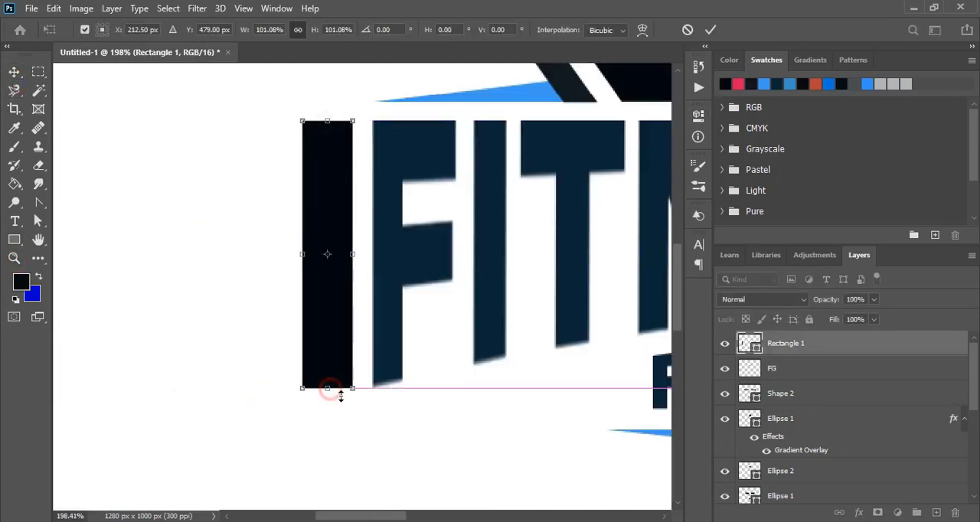
pyautogui.press('Left')
pyautogui.press('Left')
pyautogui.press('Left')
pyautogui.press('Left')
pyautogui.press('Left')
pyautogui.click(710, 29)
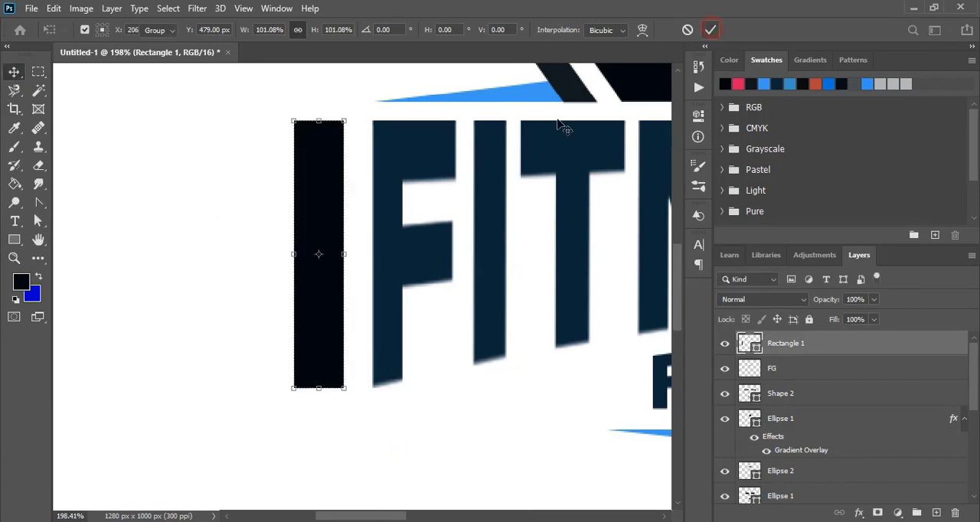
# Duplicate the vertical bar on its outer side and shorten the copy from both ends.
pyautogui.click(325, 275)
pyautogui.moveTo(323, 289); pyautogui.dragTo(261, 287)
pyautogui.hotkey('ctrl', 't')
pyautogui.moveTo(254, 120); pyautogui.dragTo(253, 169)
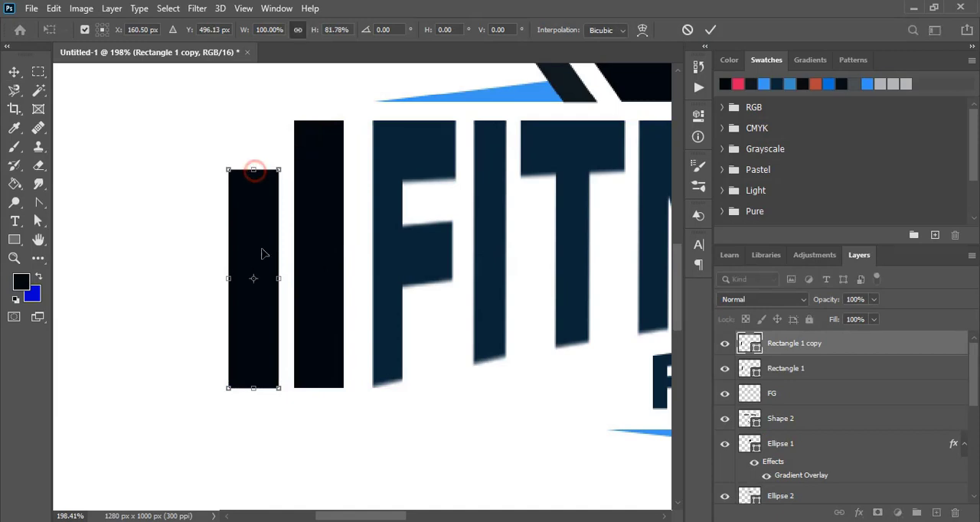
pyautogui.moveTo(253, 388); pyautogui.dragTo(253, 377)
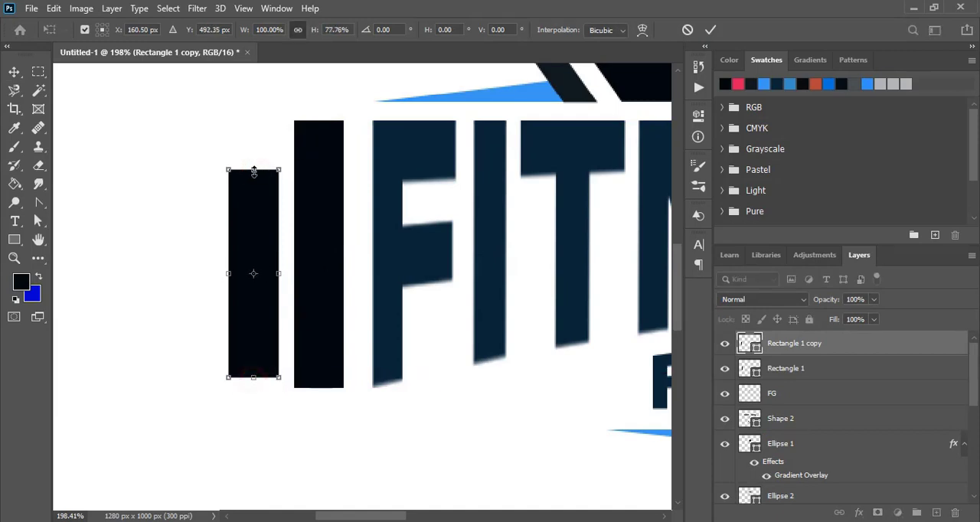
pyautogui.moveTo(253, 169); pyautogui.dragTo(253, 142)
pyautogui.click(710, 30)
# Duplicate the second bar further outward and shorten the copy from both ends to 87.20% height.
pyautogui.moveTo(243, 227); pyautogui.dragTo(197, 232)
pyautogui.hotkey('ctrl', 't')
pyautogui.moveTo(188, 143); pyautogui.dragTo(188, 158)
pyautogui.moveTo(186, 378); pyautogui.dragTo(189, 364)
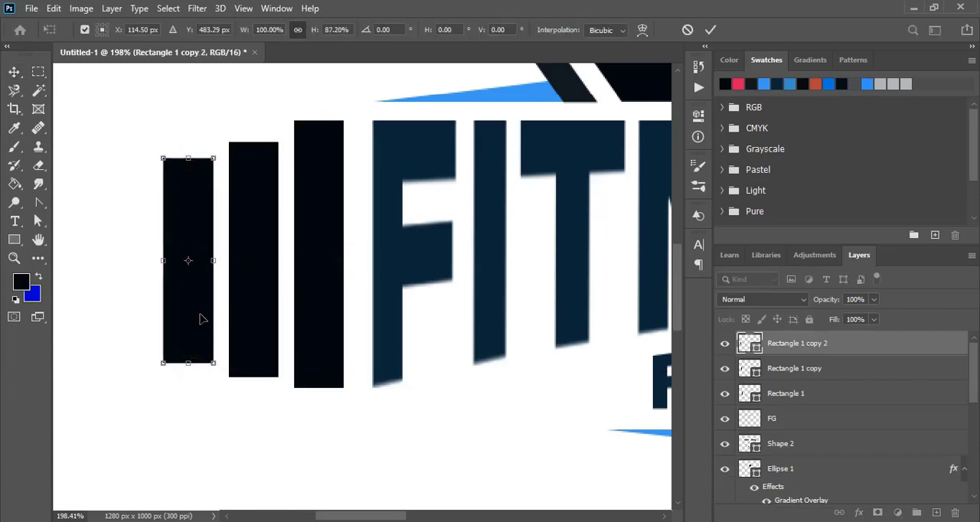
pyautogui.keyDown('alt'); pyautogui.click(142, 316); pyautogui.keyUp('alt')
pyautogui.click(711, 30)
# Duplicate the third bar further outward and shorten the copy from both ends to 71.90% height.
pyautogui.moveTo(193, 241); pyautogui.dragTo(127, 241)
pyautogui.hotkey('ctrl', 't')
pyautogui.moveTo(122, 158); pyautogui.dragTo(121, 187)
pyautogui.moveTo(123, 363); pyautogui.dragTo(127, 331)
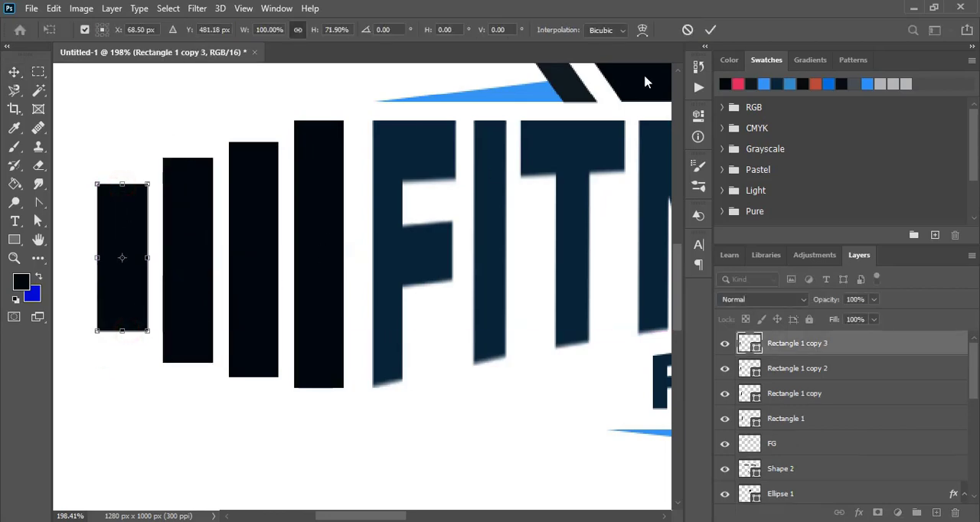
pyautogui.click(711, 30)
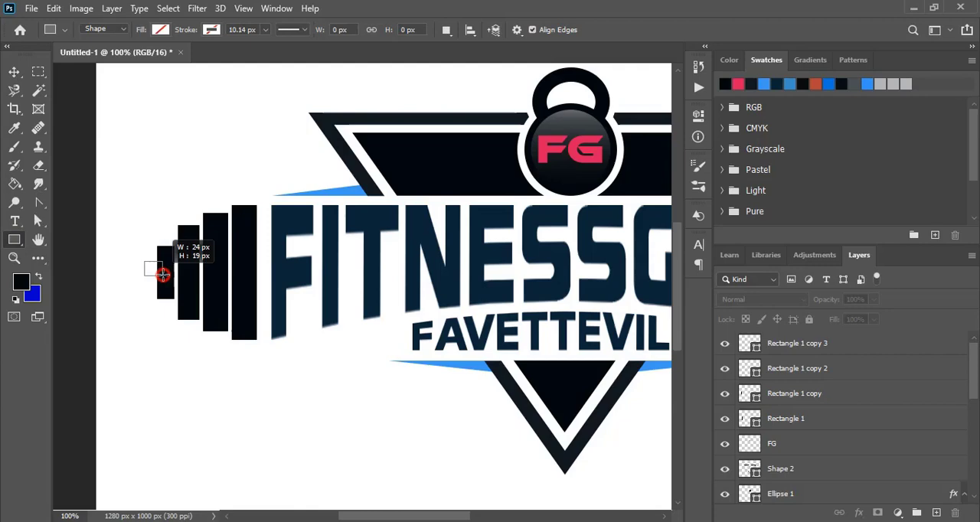
# Draw a horizontal black rectangle about 165 by 25 px across the middle of the four weight bars.
pyautogui.moveTo(162, 275); pyautogui.dragTo(263, 280)
pyautogui.click(494, 203)
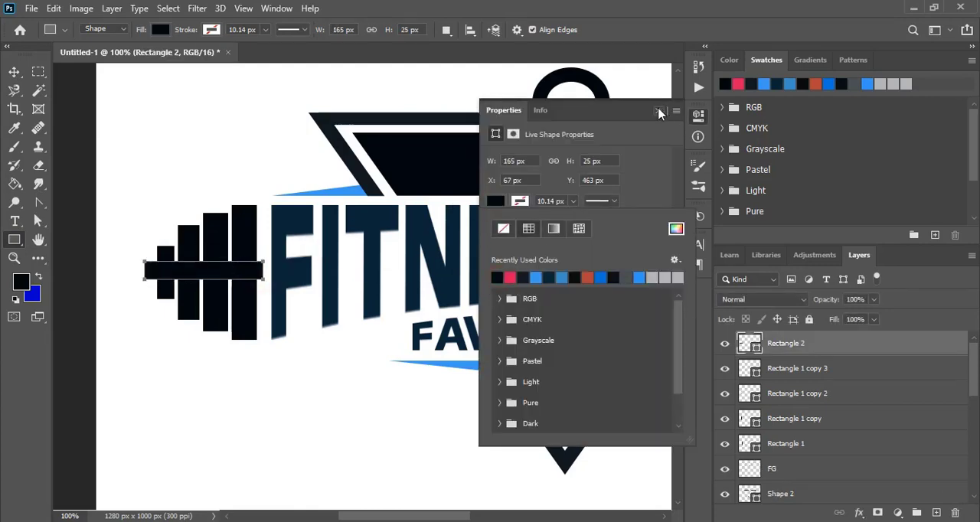
pyautogui.click(661, 114)
# Duplicate the horizontal bar in place, stretch the copy's outer end to 106.97% width and make it thinner.
pyautogui.press('v')
pyautogui.hotkey('ctrl', '+')
pyautogui.click(53, 7)
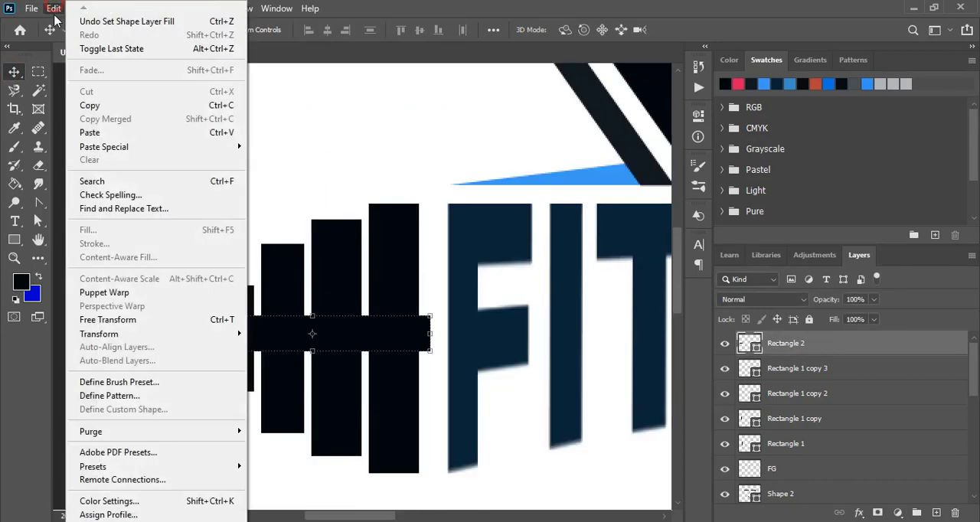
pyautogui.click(283, 146)
pyautogui.hotkey('ctrl', 't')
pyautogui.moveTo(190, 333); pyautogui.dragTo(176, 334)
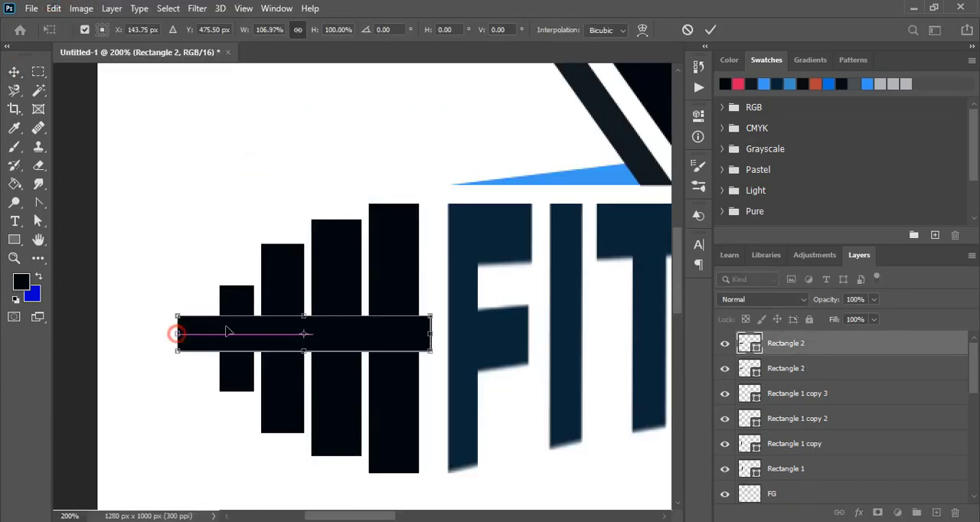
pyautogui.moveTo(303, 319)
pyautogui.mouseDown()
pyautogui.moveTo(303, 341)
pyautogui.moveTo(304, 324)
pyautogui.mouseUp()
pyautogui.click(711, 30)
# Extend the thinner horizontal bar slightly beyond the thicker one toward the letter F.
pyautogui.hotkey('ctrl', 't')
pyautogui.moveTo(430, 330); pyautogui.dragTo(434, 331)
pyautogui.click(711, 30)
pyautogui.click(427, 138)
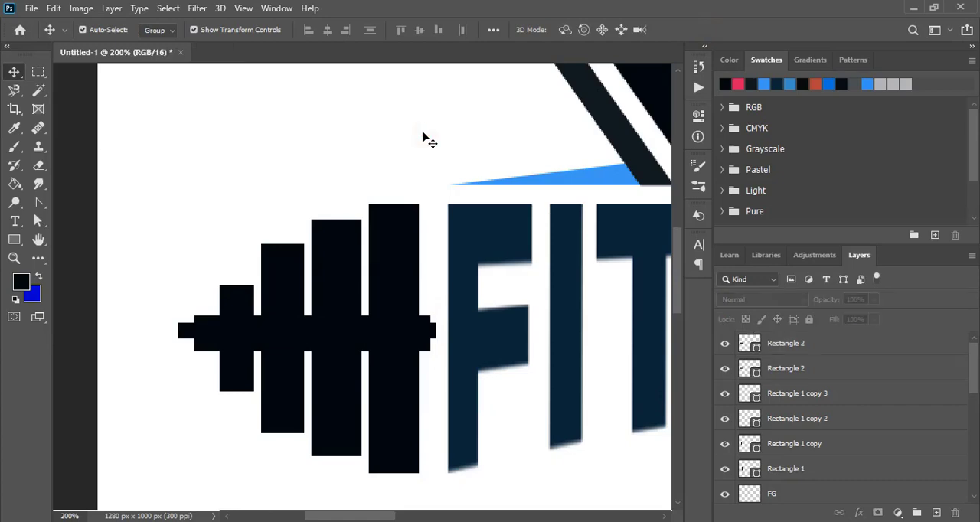
# Select all of the logo's layers and rasterize them.
pyautogui.hotkey('ctrl', '0')
pyautogui.moveTo(140, 136); pyautogui.dragTo(578, 416)
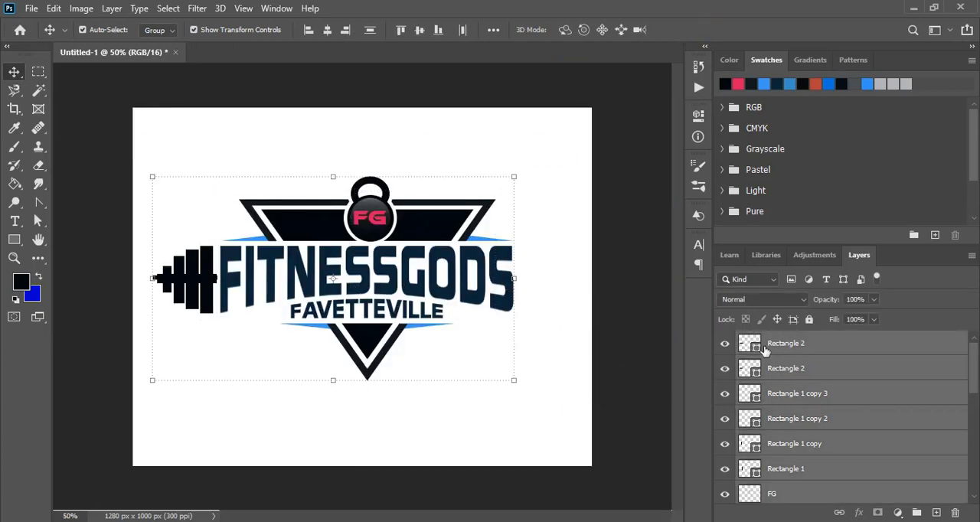
pyautogui.rightClick(785, 346)
pyautogui.click(665, 221)
pyautogui.click(439, 153)
# Select the letter F of the FG layer with the Magic Wand and try to transform it separately.
pyautogui.hotkey('ctrl', '+')
pyautogui.hotkey('ctrl', '+')
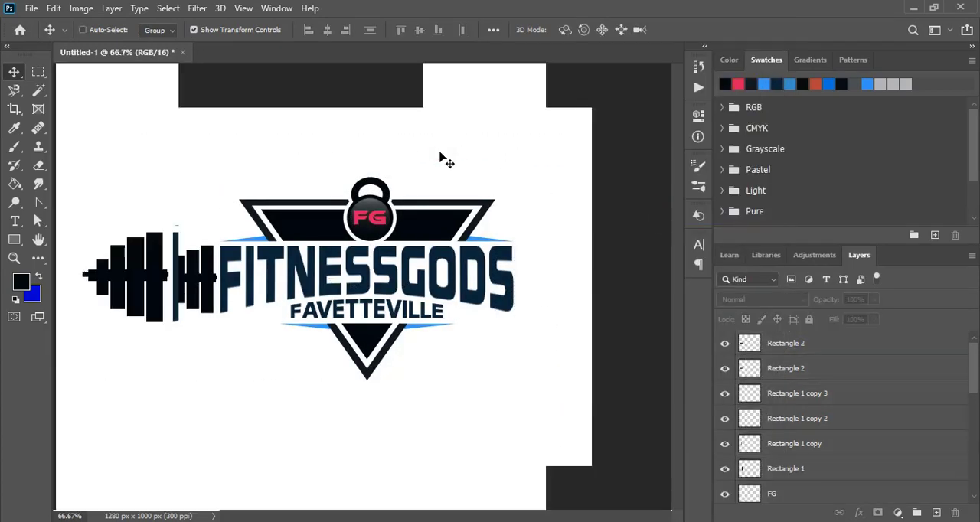
pyautogui.scroll(2, 398, 192)
pyautogui.click(392, 201)
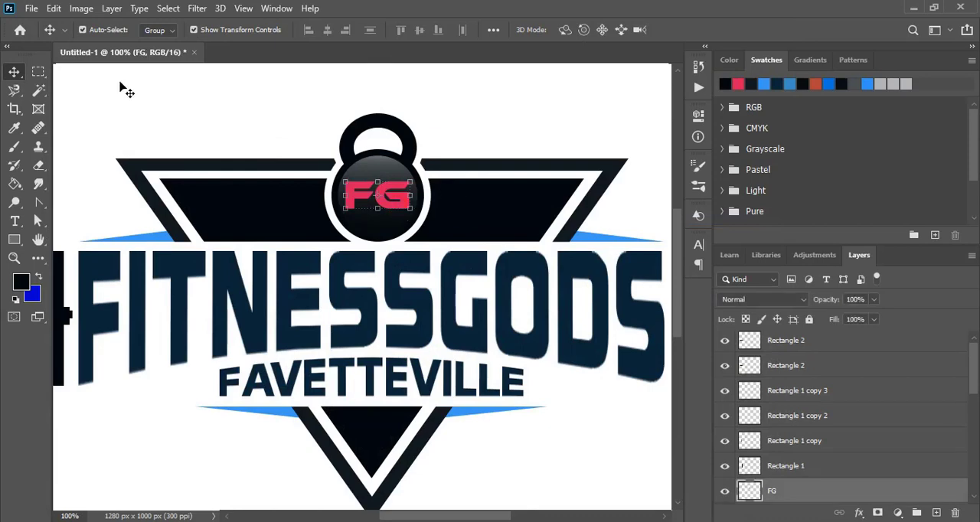
pyautogui.click(38, 91)
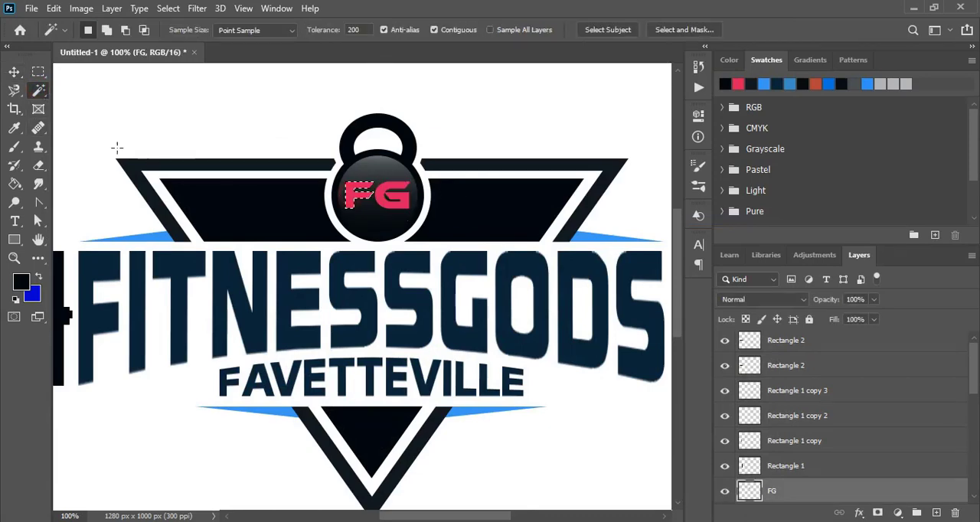
pyautogui.click(14, 71)
pyautogui.click(375, 182)
pyautogui.click(711, 30)
pyautogui.click(374, 182)
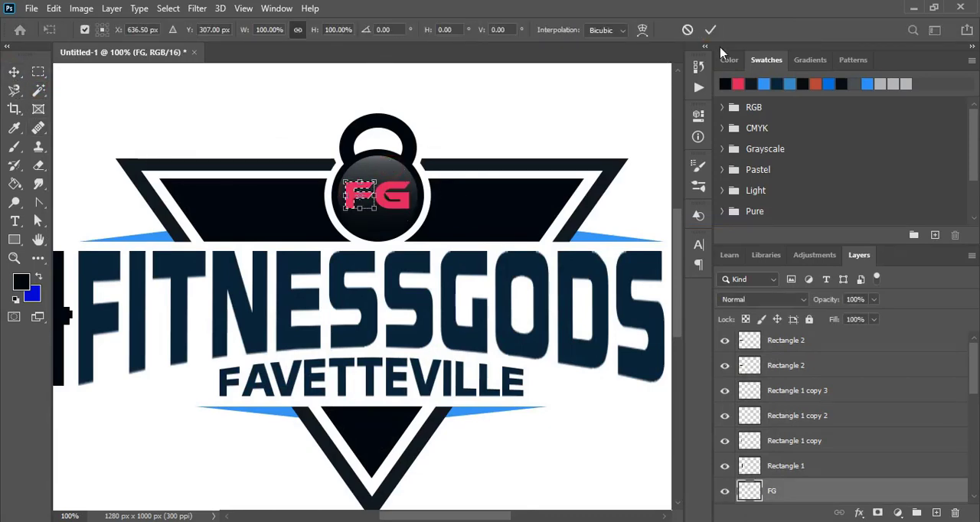
pyautogui.click(711, 30)
pyautogui.click(389, 177)
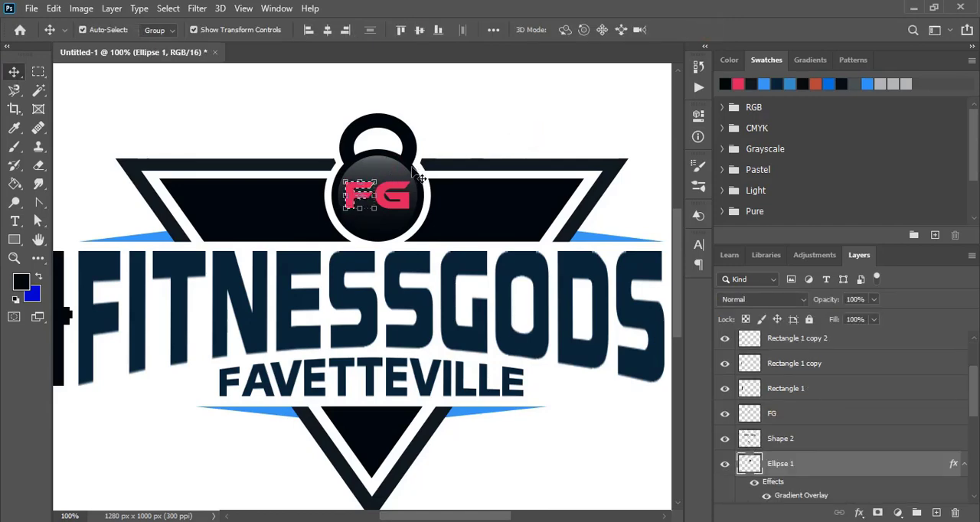
pyautogui.click(414, 172)
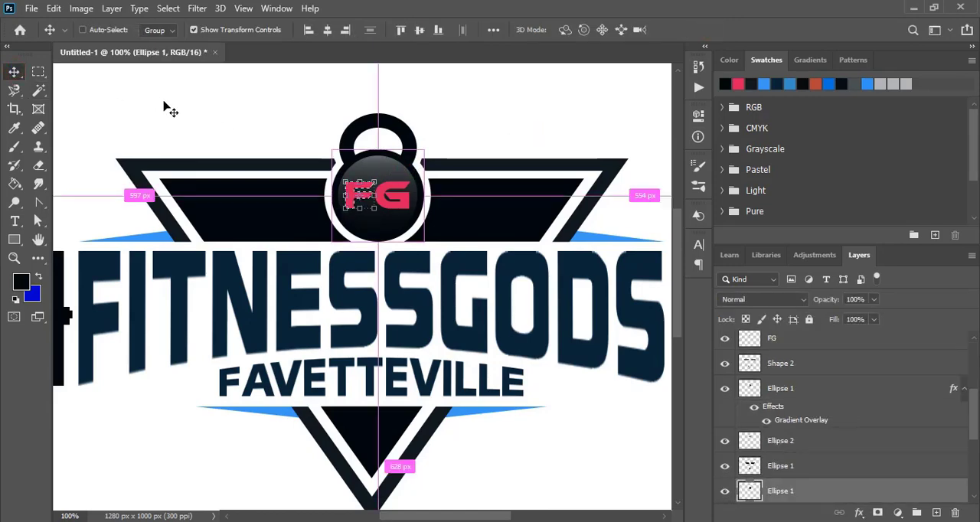
# Clear the selection, try moving the FG lettering off the kettlebell and undo the move.
pyautogui.hotkey('ctrl', 'd')
pyautogui.click(219, 107)
pyautogui.moveTo(354, 201); pyautogui.dragTo(228, 131)
pyautogui.hotkey('ctrl', 'z')
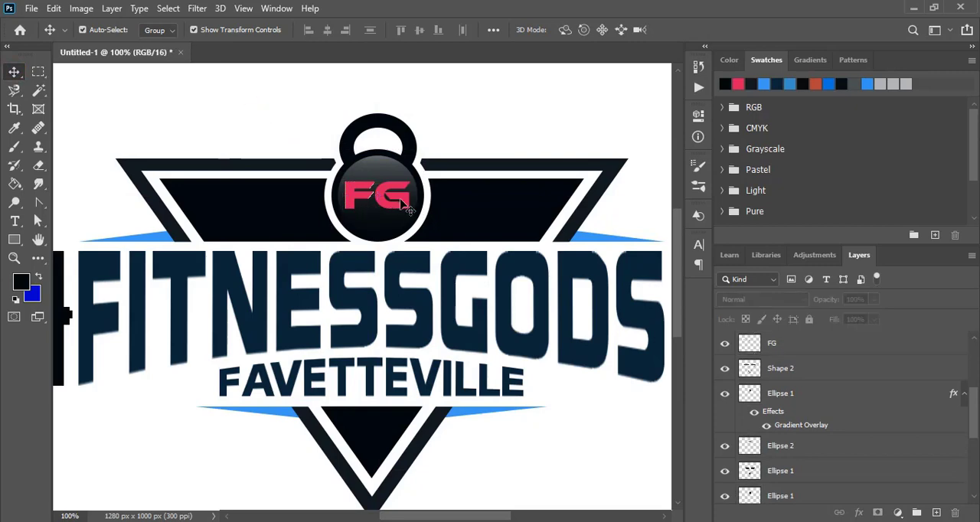
# Cut the FG letter shapes out of the kettlebell body's layers with the Magic Wand and delete the pink FG lettering.
pyautogui.press('w')
pyautogui.click(14, 72)
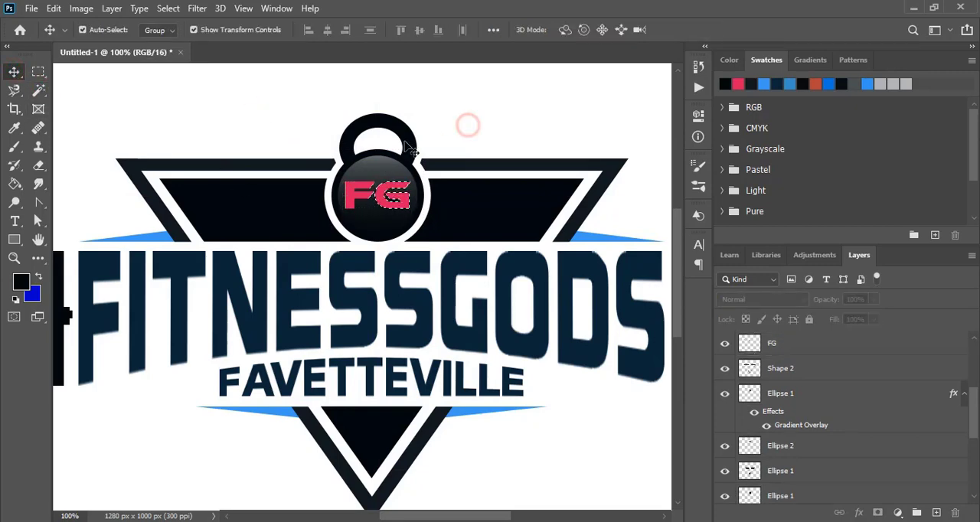
pyautogui.click(387, 167)
pyautogui.click(472, 115)
pyautogui.click(420, 174)
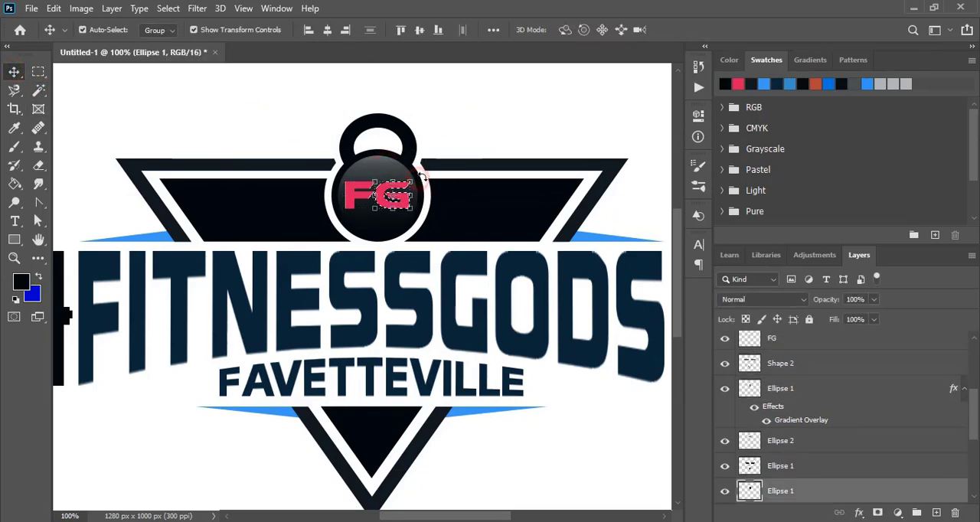
pyautogui.click(463, 131)
pyautogui.moveTo(410, 201); pyautogui.dragTo(521, 114)
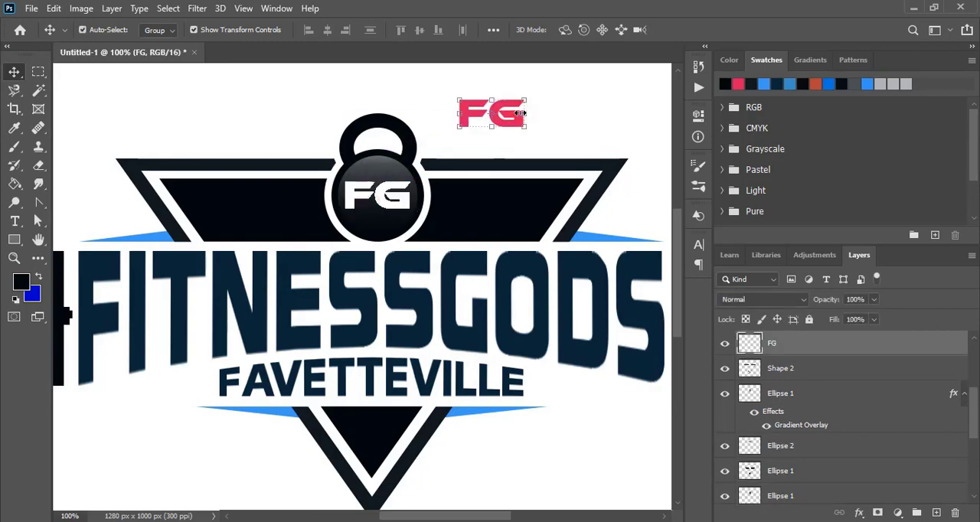
pyautogui.press('Delete')
pyautogui.hotkey('ctrl', '-')
pyautogui.click(554, 286)
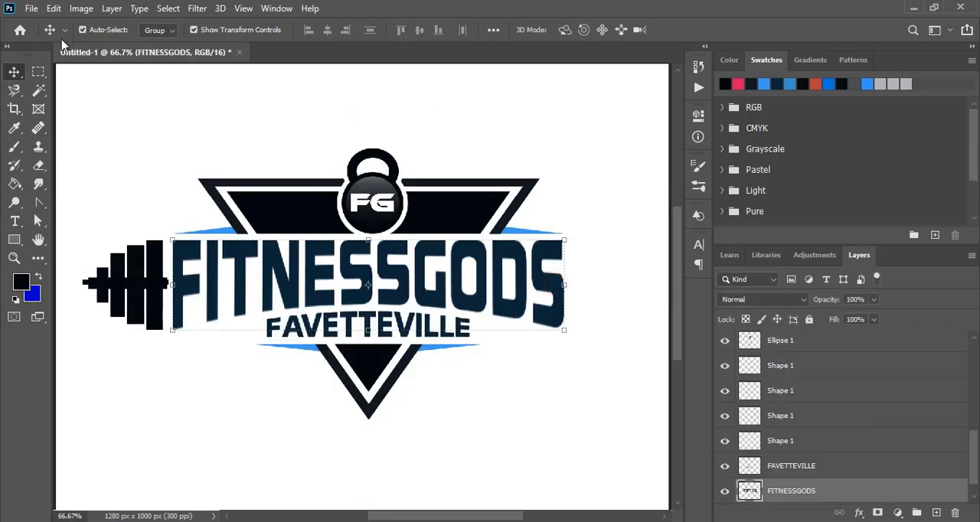
pyautogui.click(54, 8)
pyautogui.click(54, 8)
pyautogui.click(53, 8)
pyautogui.moveTo(192, 147)
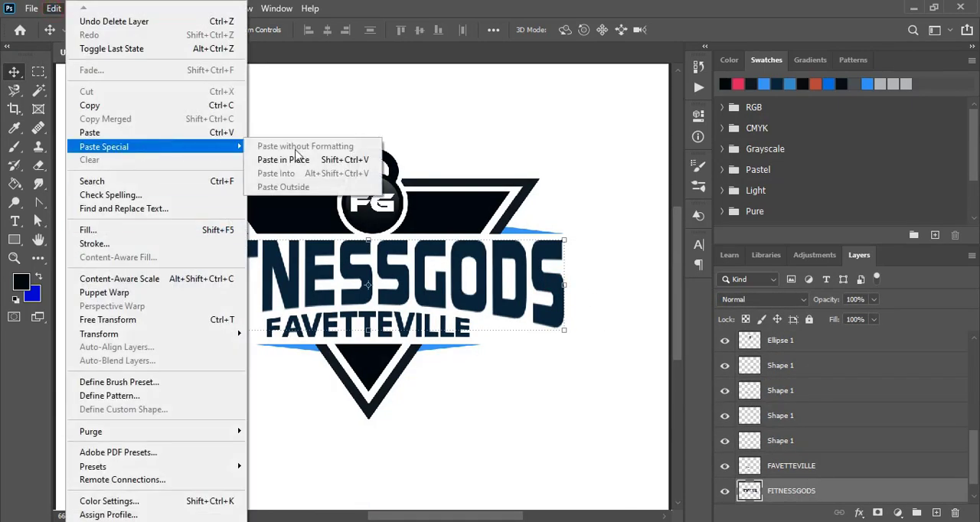
pyautogui.click(307, 158)
# Draw a wide ellipse about 1105 by 183 px across the lower half of the lettering and fill it pink-red.
pyautogui.rightClick(14, 239)
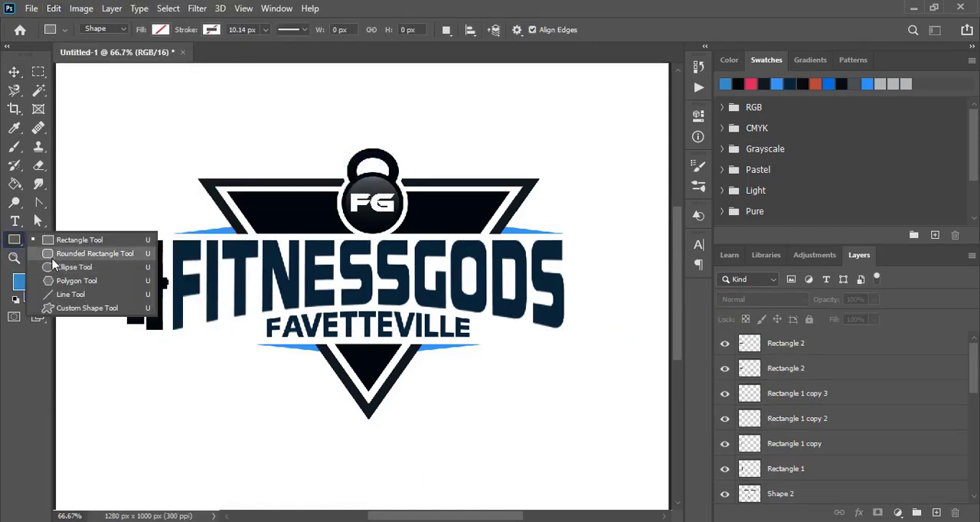
pyautogui.click(77, 261)
pyautogui.moveTo(115, 272); pyautogui.dragTo(656, 364)
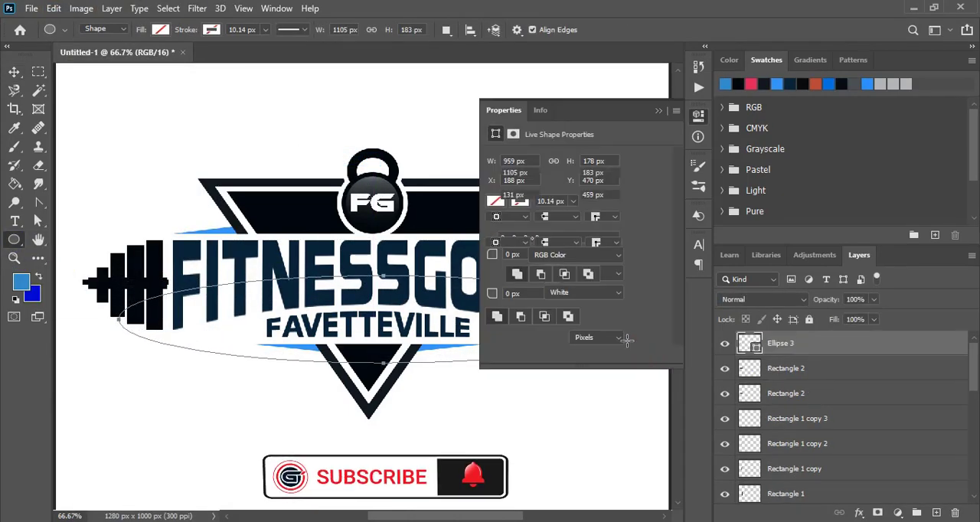
pyautogui.click(496, 224)
pyautogui.click(523, 301)
pyautogui.click(658, 111)
pyautogui.press('v')
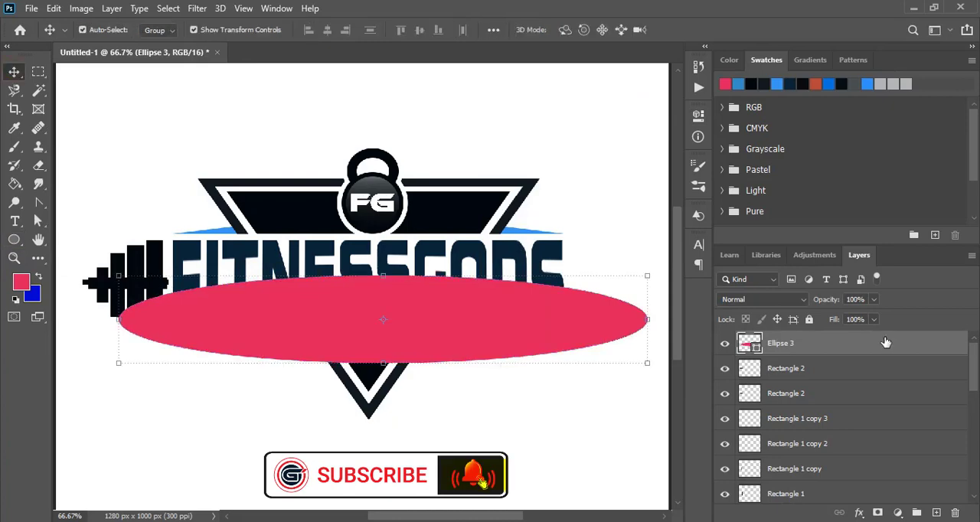
# Flatten and widen the ellipse across the whole canvas while its opacity is at 65%, and restore full opacity.
pyautogui.moveTo(856, 317); pyautogui.dragTo(850, 317)
pyautogui.moveTo(383, 363); pyautogui.dragTo(379, 340)
pyautogui.click(711, 29)
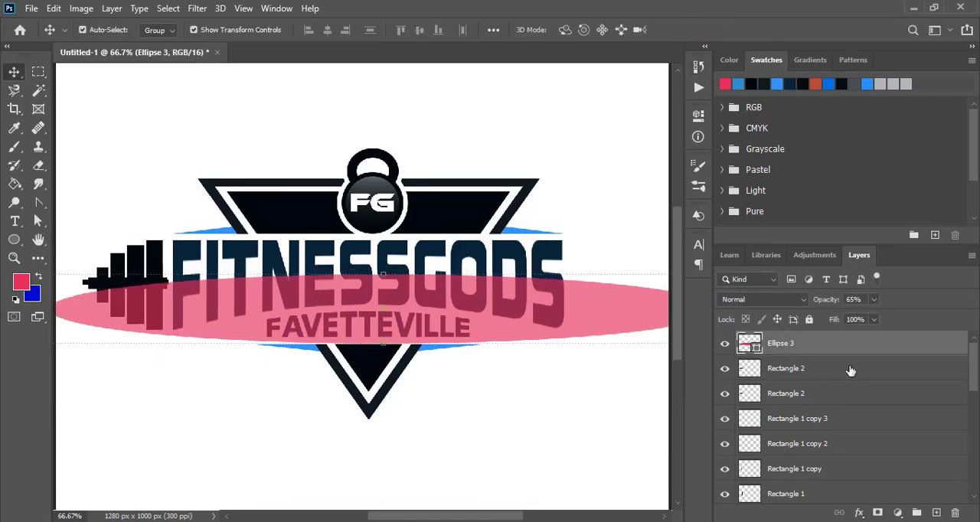
pyautogui.moveTo(869, 319); pyautogui.dragTo(904, 319)
# Rasterize the ellipse layer and select its area with the Magic Wand.
pyautogui.rightClick(824, 344)
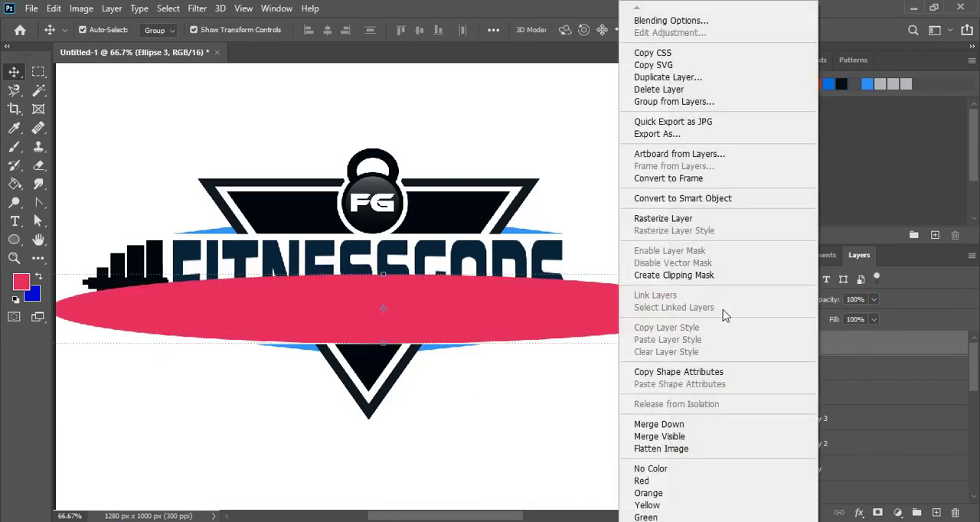
pyautogui.click(675, 223)
pyautogui.click(36, 92)
pyautogui.click(338, 327)
pyautogui.click(14, 72)
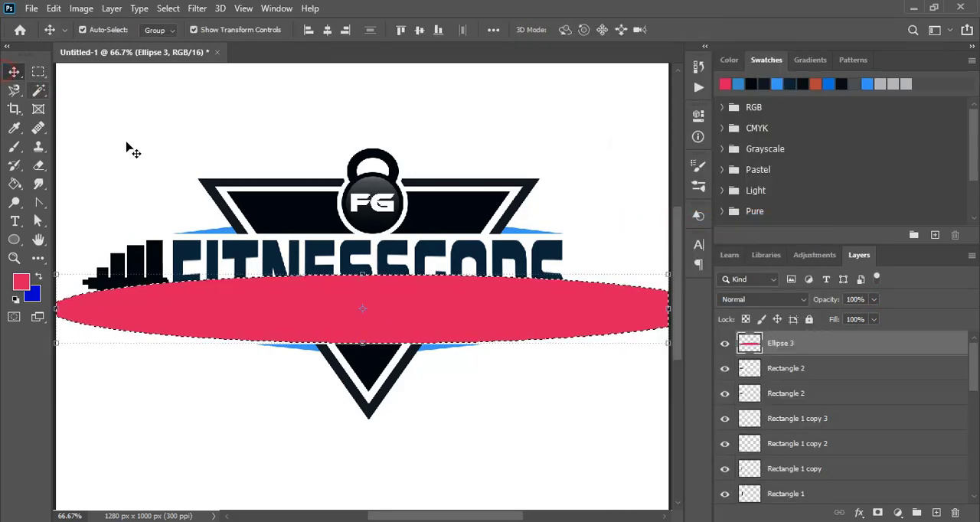
# Split the FITNESSGODS lettering along the ellipse selection into an upper and a lower layer, and remove the ellipse.
pyautogui.click(146, 142)
pyautogui.click(181, 254)
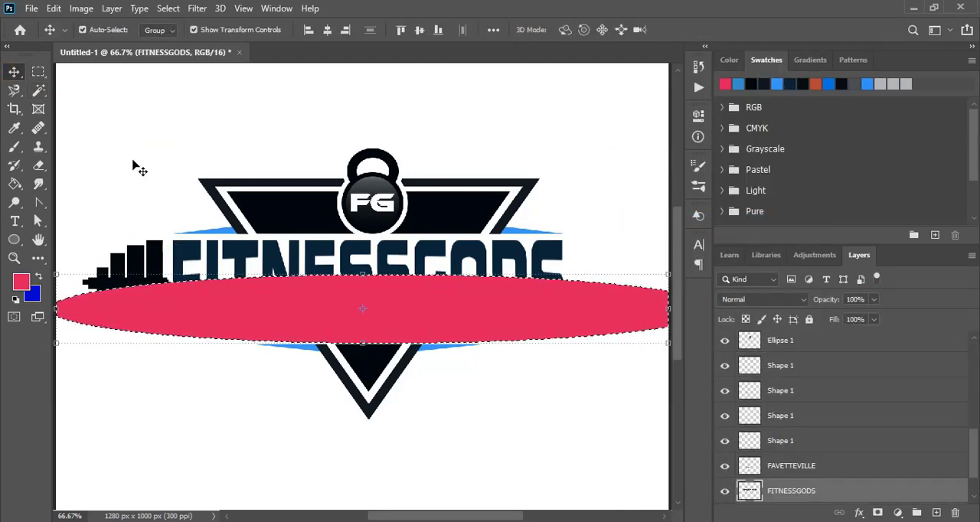
pyautogui.click(131, 158)
pyautogui.click(183, 252)
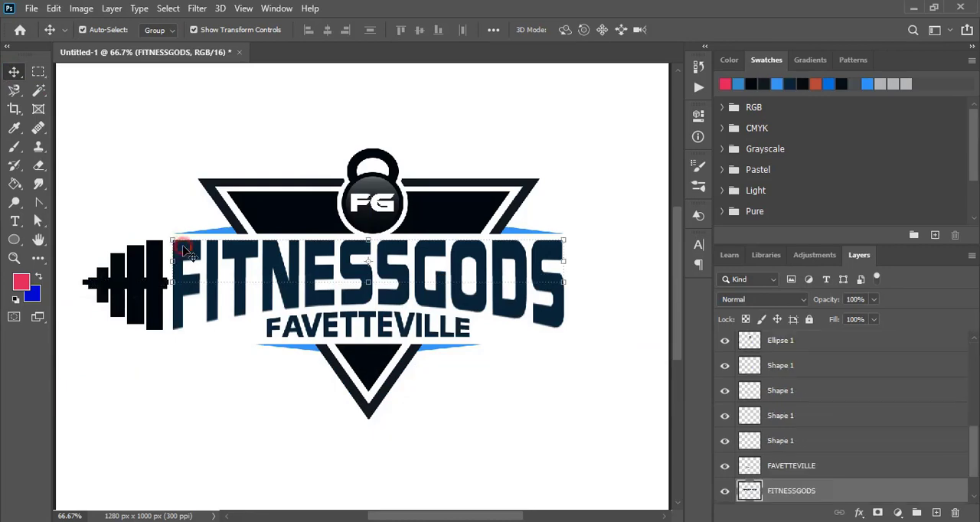
# Try filling the letter F with pink above the split and light blue below it.
pyautogui.press('g')
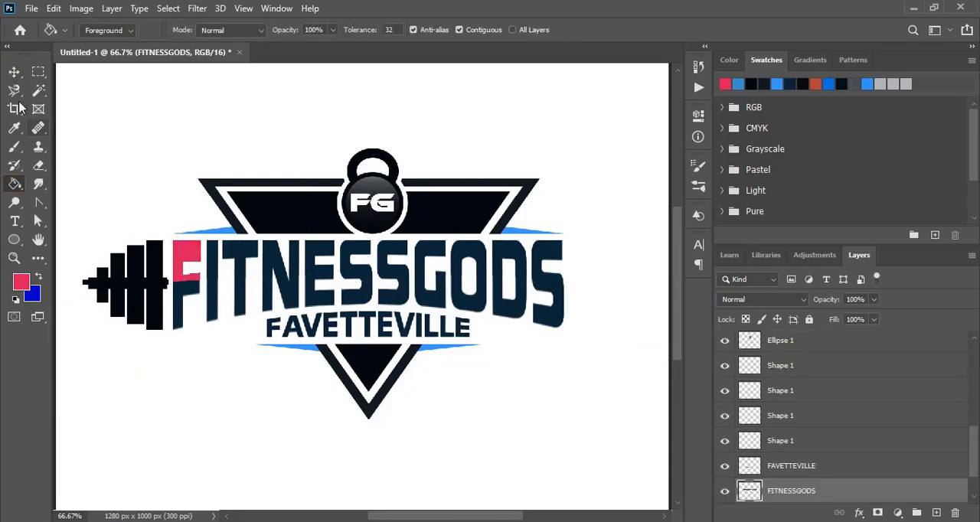
pyautogui.press('v')
pyautogui.click(209, 146)
pyautogui.click(182, 299)
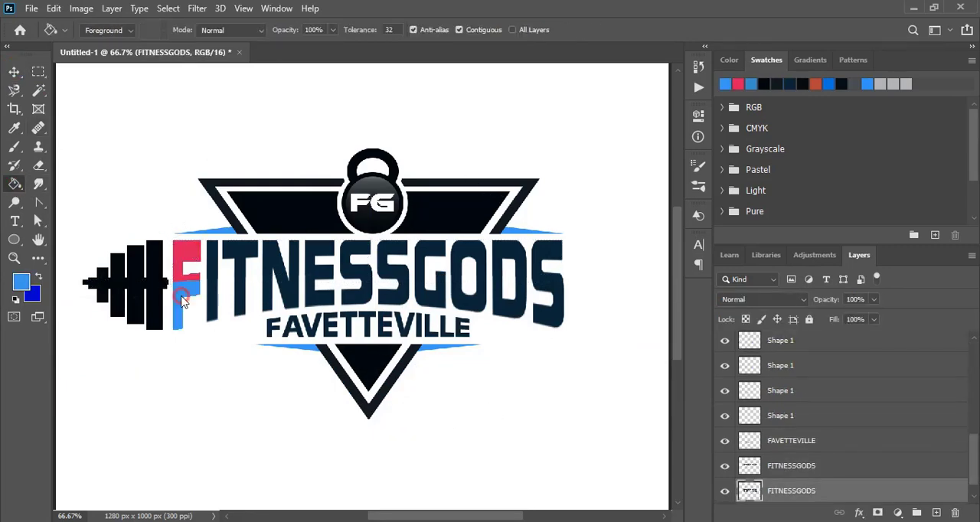
# Fill the lower parts of all the letters in FITNESS with the deeper blue swatch.
pyautogui.click(829, 84)
pyautogui.click(186, 301)
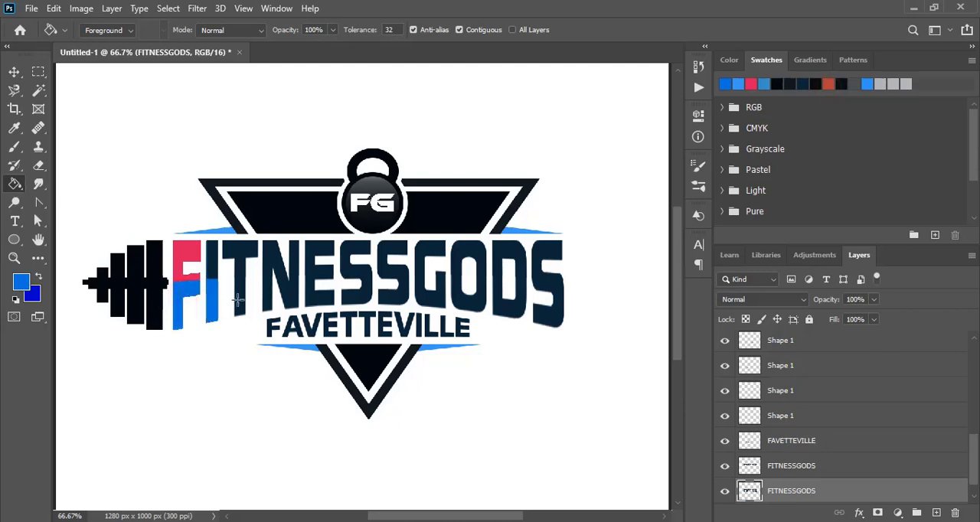
pyautogui.click(237, 301)
pyautogui.click(268, 297)
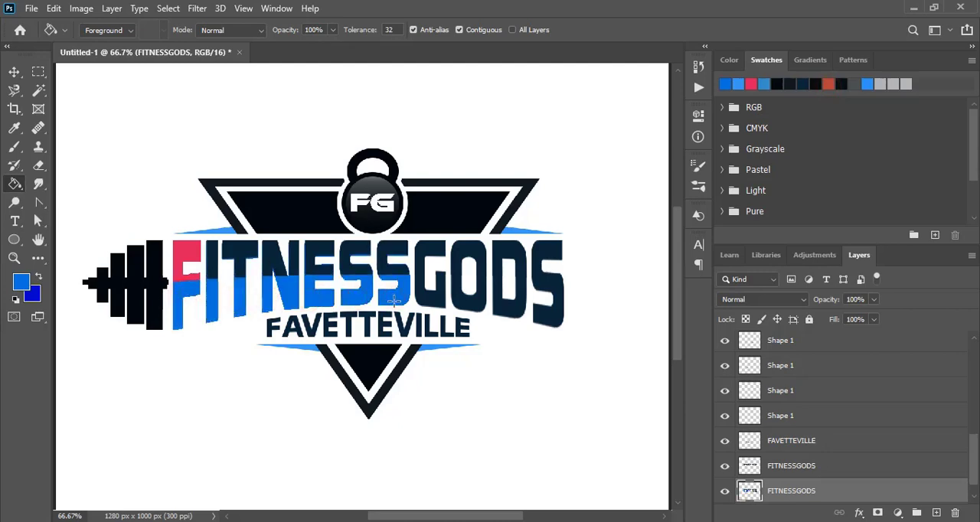
# Select the upper lettering layer and fill the upper parts of the letters in FITNESS with the same blue.
pyautogui.click(15, 72)
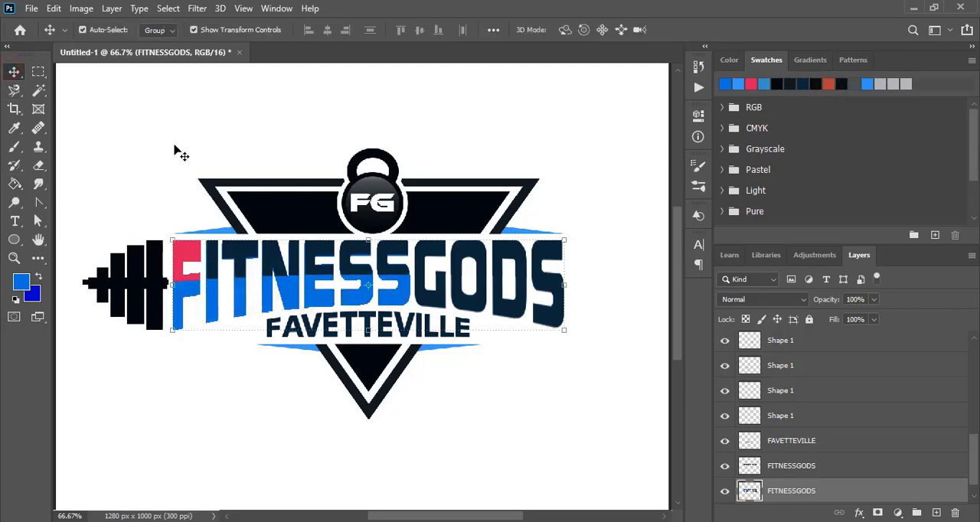
pyautogui.click(177, 150)
pyautogui.click(185, 253)
pyautogui.click(15, 186)
pyautogui.click(189, 249)
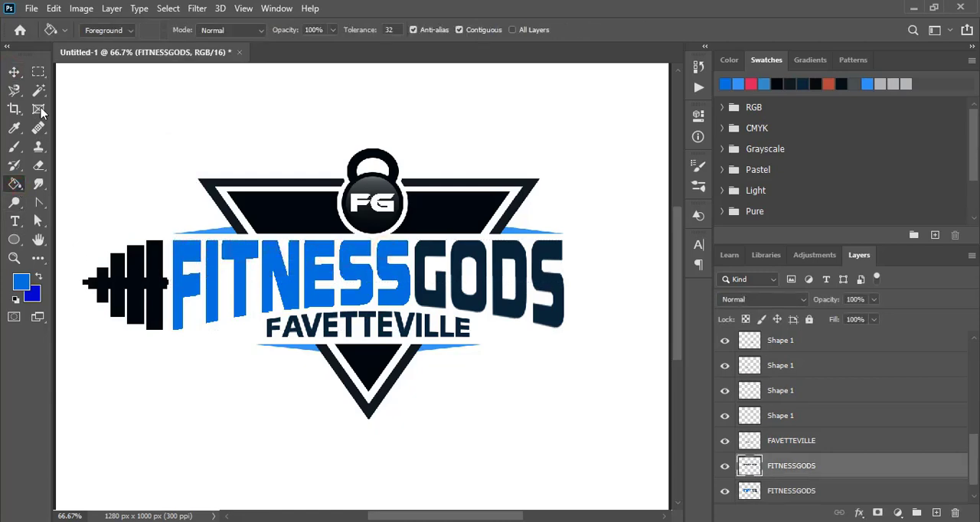
# Select the lower lettering layer and fill the lower parts of the letters in GODS with the pink-red swatch.
pyautogui.press('v')
pyautogui.click(295, 115)
pyautogui.click(471, 306)
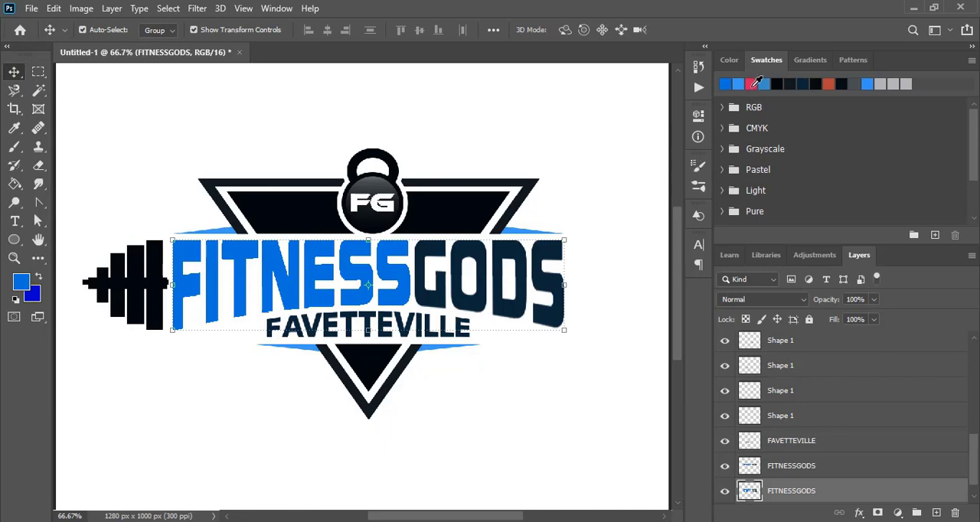
pyautogui.press('g')
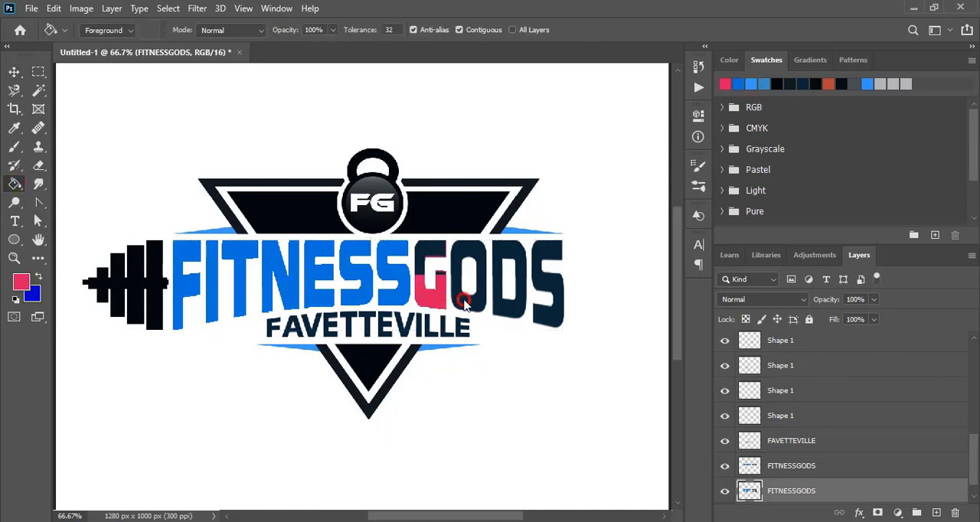
pyautogui.click(465, 303)
pyautogui.click(509, 306)
pyautogui.click(553, 307)
# Fill the upper parts of the letters in GODS with the same pink-red on the upper lettering layer.
pyautogui.click(15, 72)
pyautogui.click(438, 260)
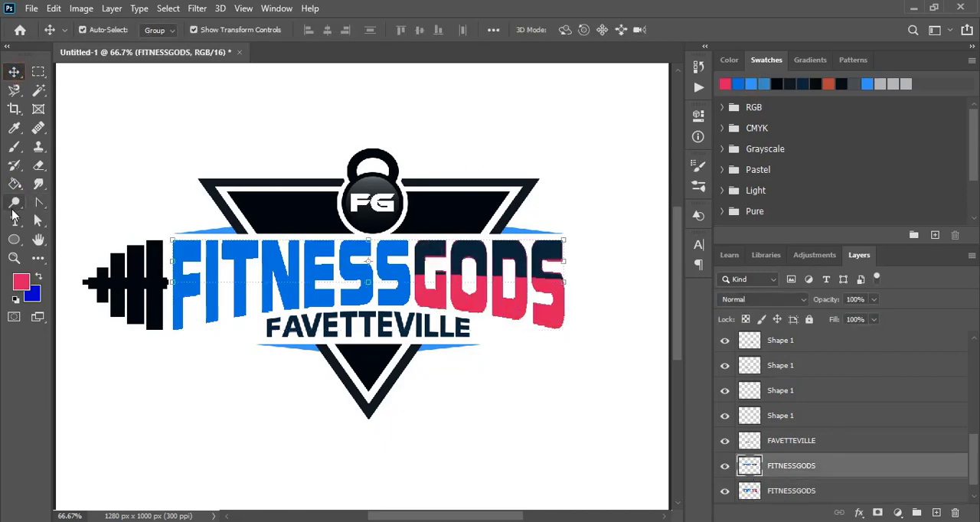
pyautogui.click(15, 184)
pyautogui.click(509, 256)
pyautogui.click(546, 252)
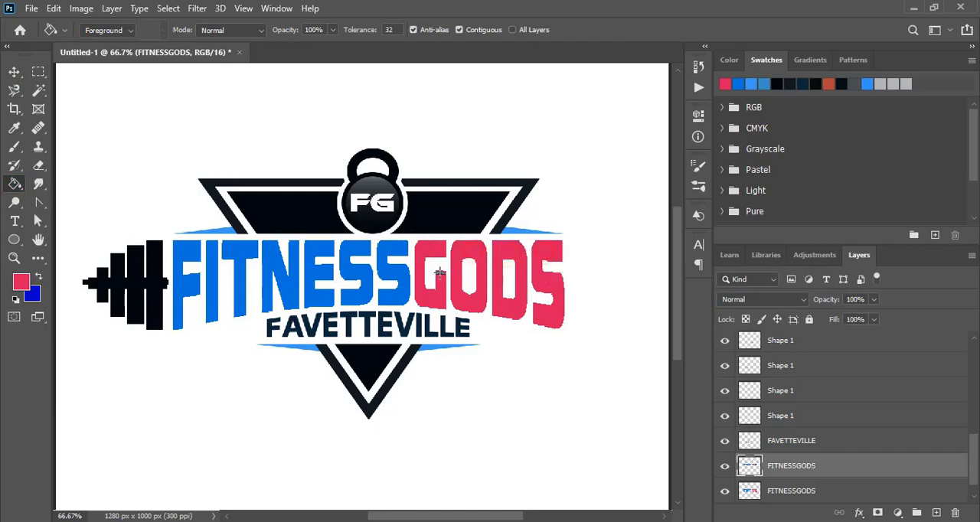
# Add a reversed linear white-to-transparent Gradient Overlay at 90° and 150% scale to the upper FITNESSGODS layer.
pyautogui.click(14, 72)
pyautogui.click(188, 257)
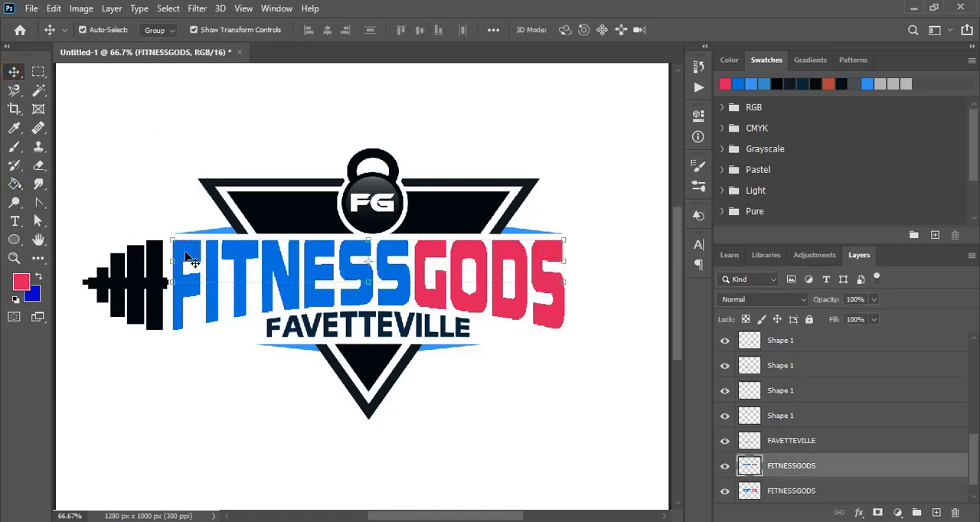
pyautogui.doubleClick(877, 468)
pyautogui.moveTo(500, 131); pyautogui.dragTo(610, 170)
pyautogui.click(582, 386)
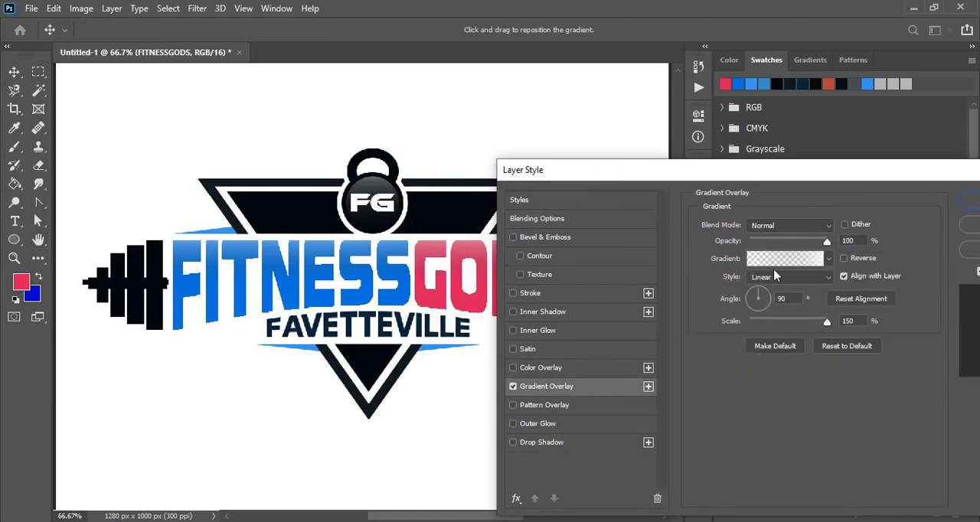
pyautogui.click(757, 381)
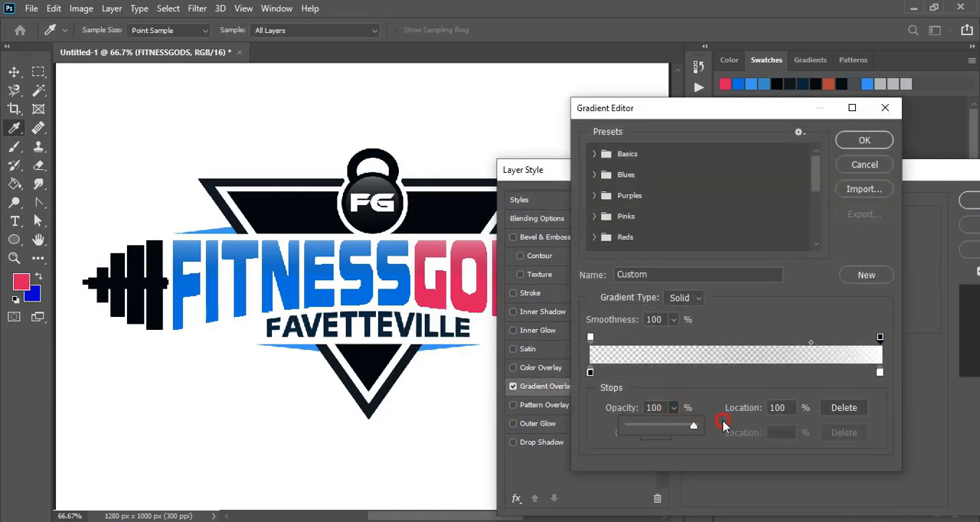
pyautogui.click(861, 143)
pyautogui.moveTo(845, 169); pyautogui.dragTo(777, 169)
pyautogui.click(938, 201)
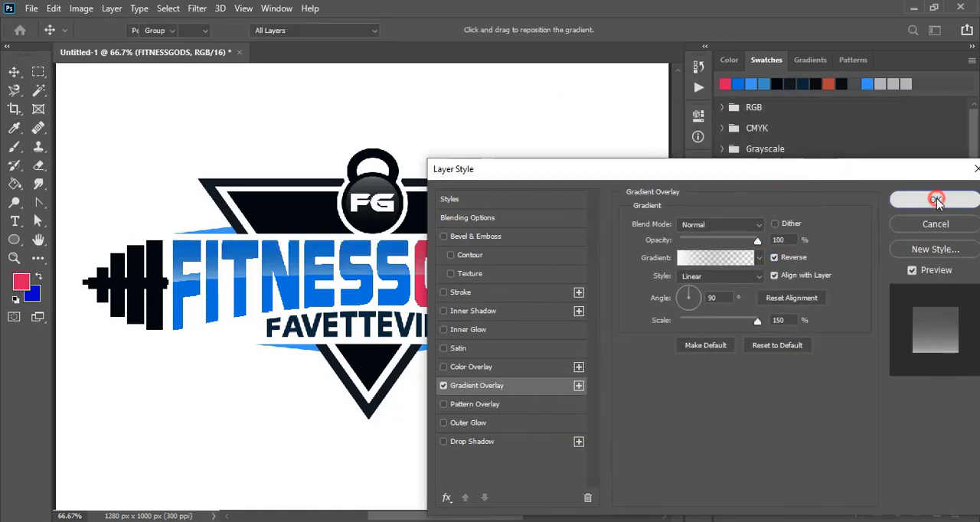
# Fill the dumbbell's four vertical weight plates with the blue used for FITNESS.
pyautogui.click(560, 391)
pyautogui.click(314, 115)
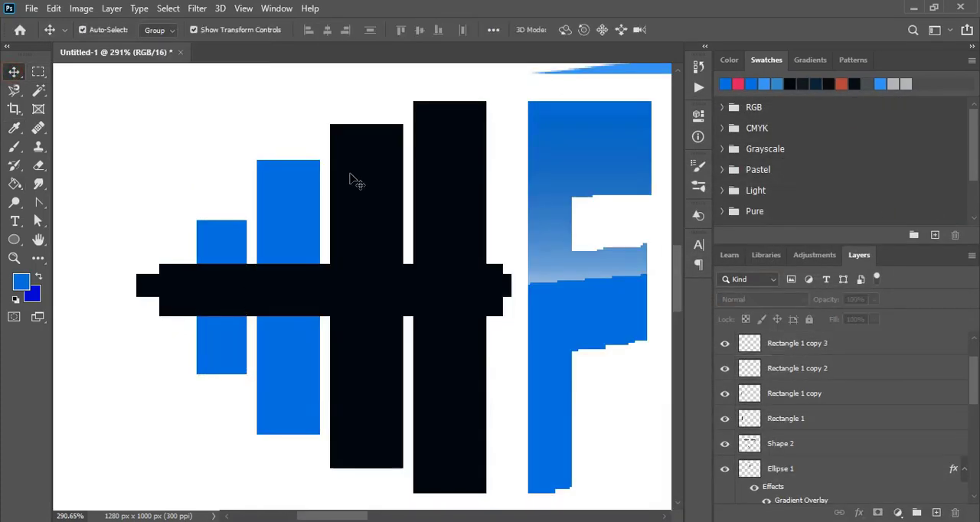
pyautogui.click(352, 176)
pyautogui.click(14, 184)
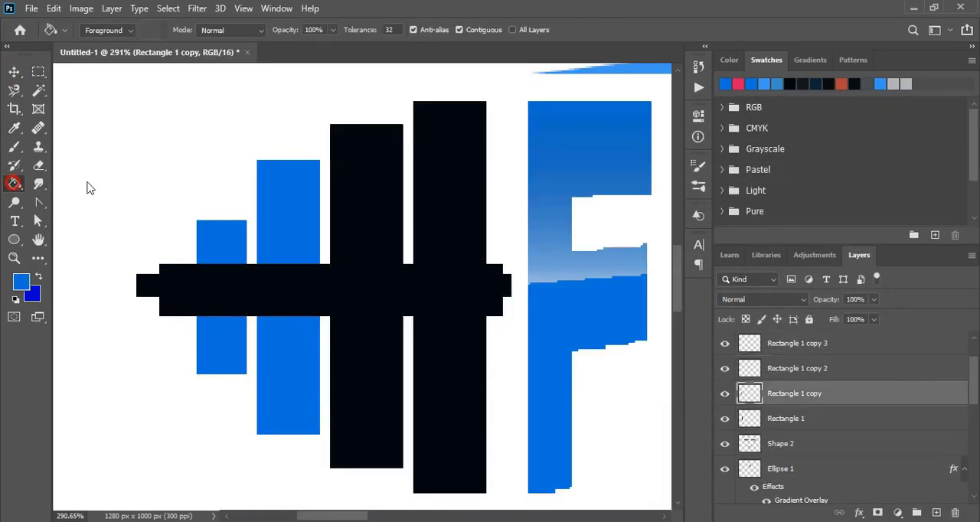
pyautogui.click(374, 200)
pyautogui.keyDown('ctrl'); pyautogui.click(460, 192); pyautogui.keyUp('ctrl')
pyautogui.click(477, 192)
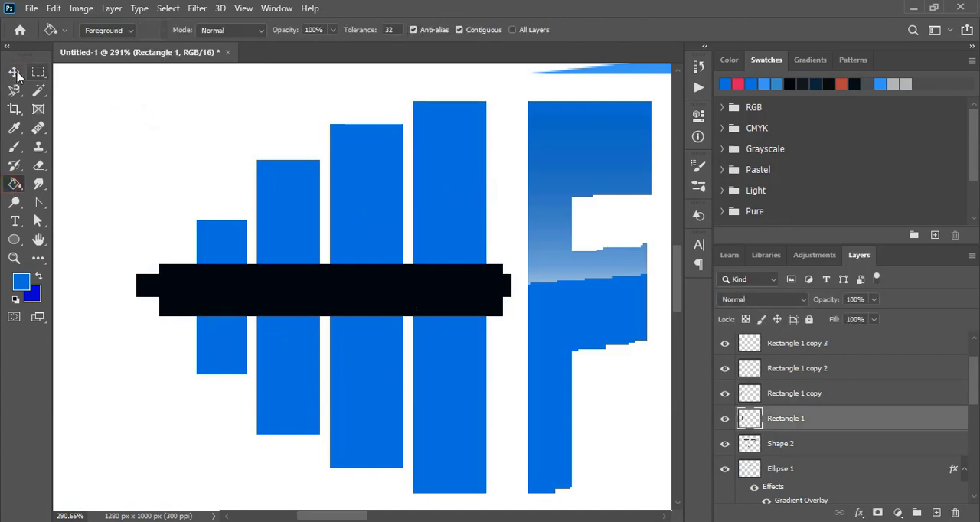
# Fill the dumbbell's thicker horizontal bar with the same blue.
pyautogui.click(15, 73)
pyautogui.click(145, 138)
pyautogui.click(186, 300)
pyautogui.click(14, 184)
pyautogui.click(243, 296)
pyautogui.click(13, 73)
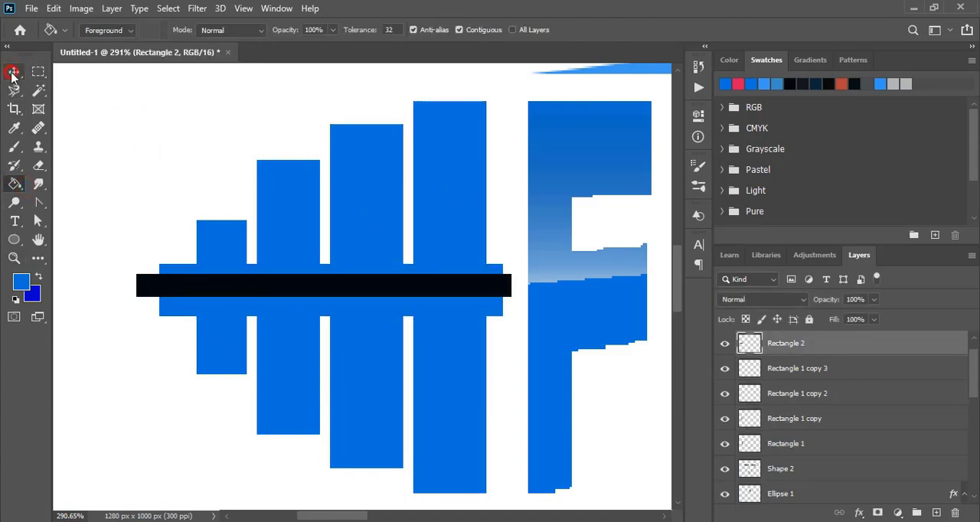
# Fill the dumbbell's thinner horizontal bar with the same blue.
pyautogui.click(107, 207)
pyautogui.click(151, 286)
pyautogui.click(14, 183)
pyautogui.click(214, 260)
pyautogui.hotkey('ctrl', 'z')
pyautogui.click(202, 286)
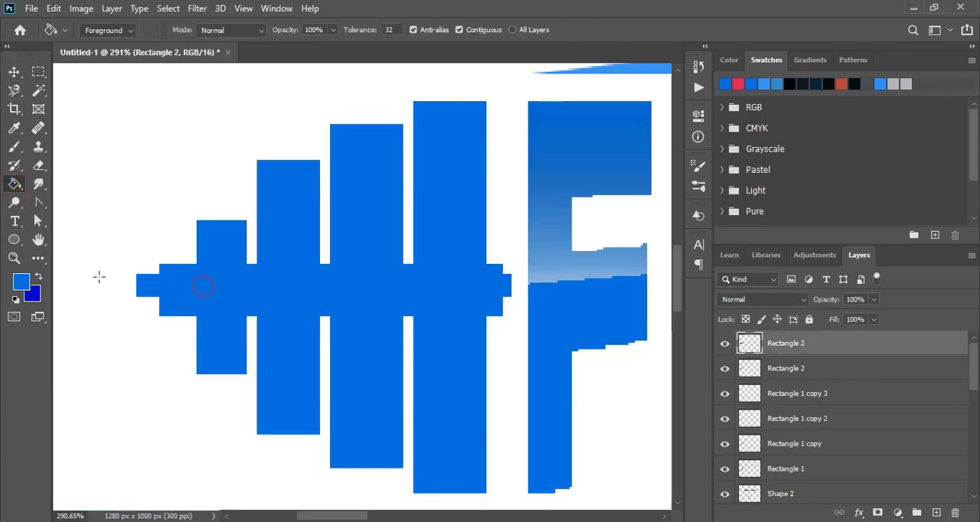
# Draw a rectangle about 164 by 8 px along the lower edge of the dumbbell's thicker bar and fill it dark navy.
pyautogui.click(14, 72)
pyautogui.click(140, 143)
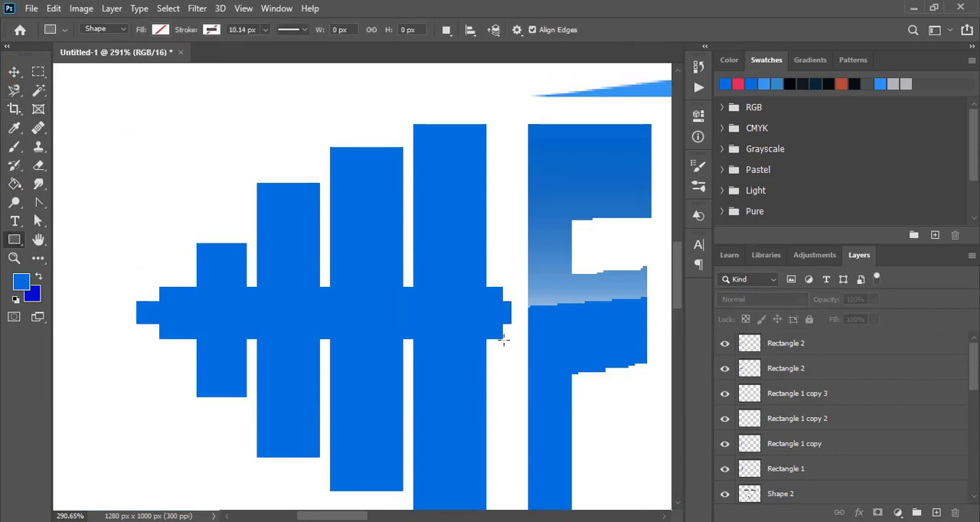
pyautogui.moveTo(504, 340); pyautogui.dragTo(161, 325)
pyautogui.click(495, 201)
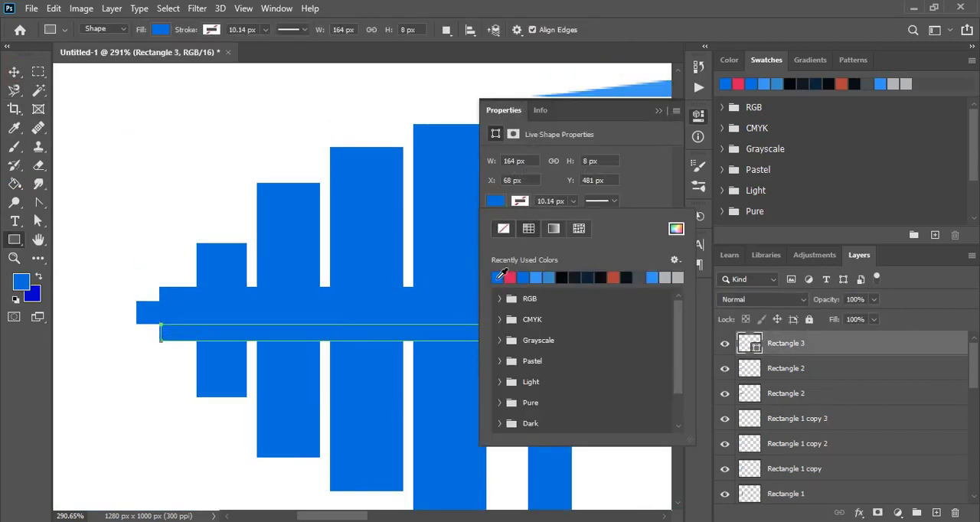
pyautogui.click(587, 277)
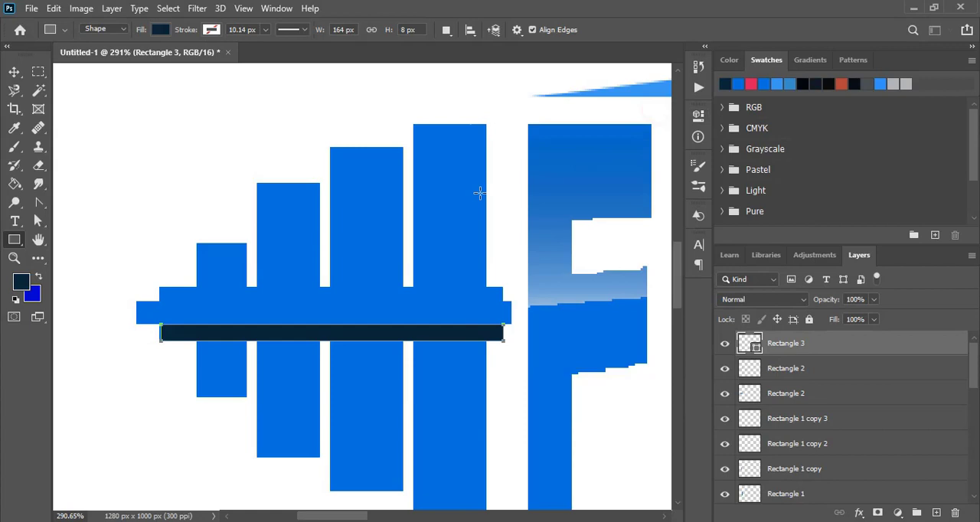
# Place the dark navy strip beneath the thinner bar's layer and lower its opacity to 28%.
pyautogui.click(13, 72)
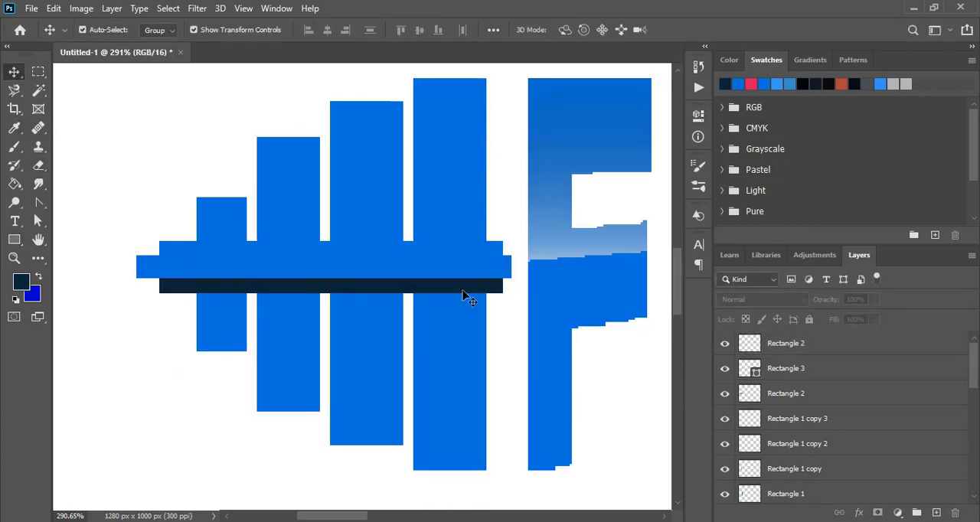
pyautogui.click(463, 292)
pyautogui.moveTo(855, 318); pyautogui.dragTo(827, 320)
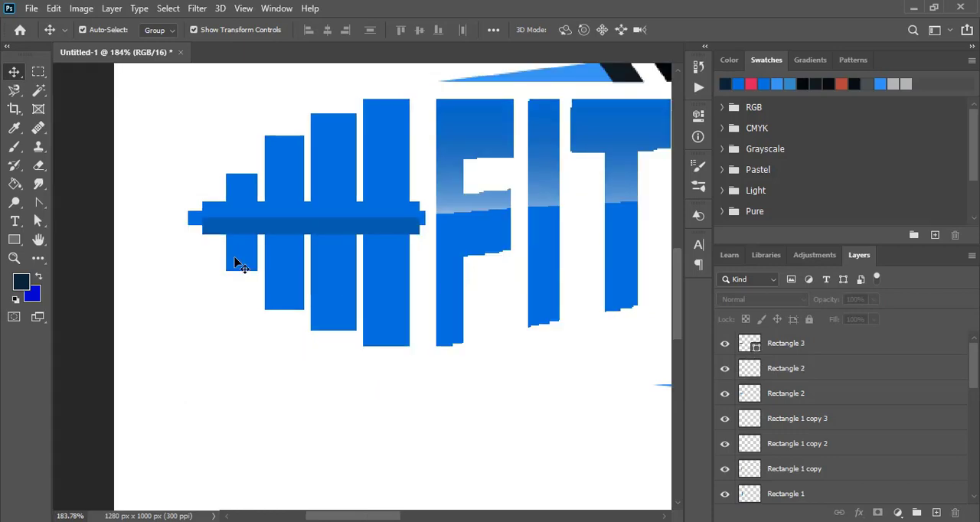
# Paste a copy in place of the dumbbell's four vertical plates.
pyautogui.click(234, 262)
pyautogui.keyDown('shift'); pyautogui.click(284, 291); pyautogui.keyUp('shift')
pyautogui.keyDown('shift'); pyautogui.click(329, 314); pyautogui.keyUp('shift')
pyautogui.keyDown('shift'); pyautogui.click(390, 313); pyautogui.keyUp('shift')
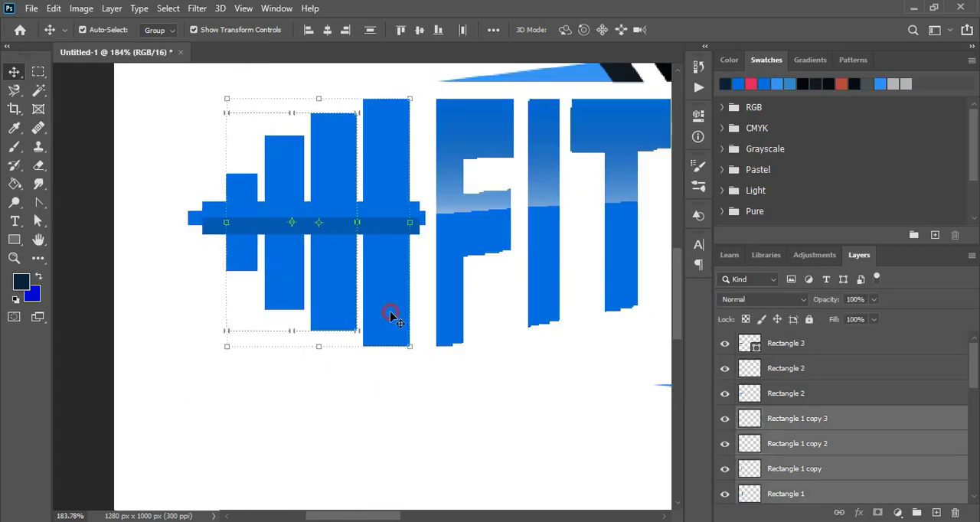
pyautogui.click(54, 7)
pyautogui.click(54, 8)
pyautogui.click(54, 7)
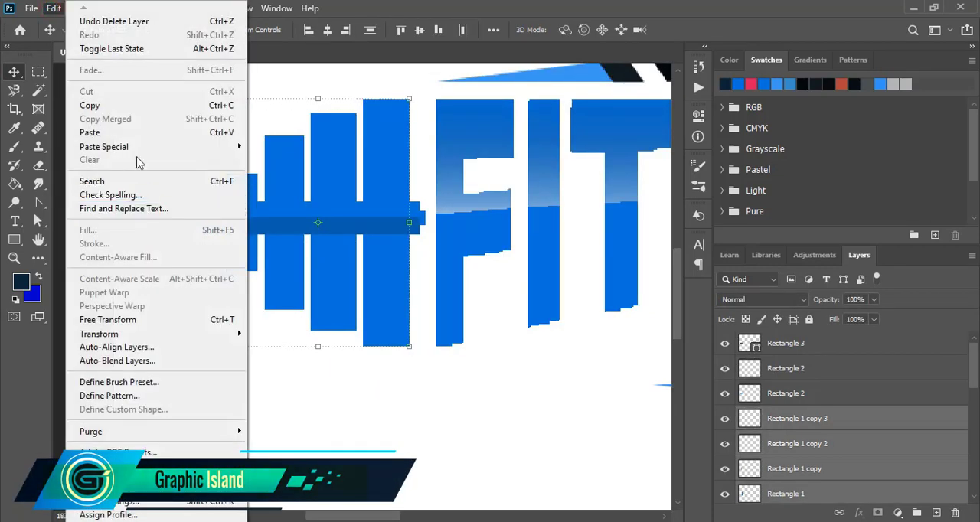
pyautogui.moveTo(192, 147)
pyautogui.click(294, 160)
pyautogui.click(171, 311)
pyautogui.scroll(1, 170, 316)
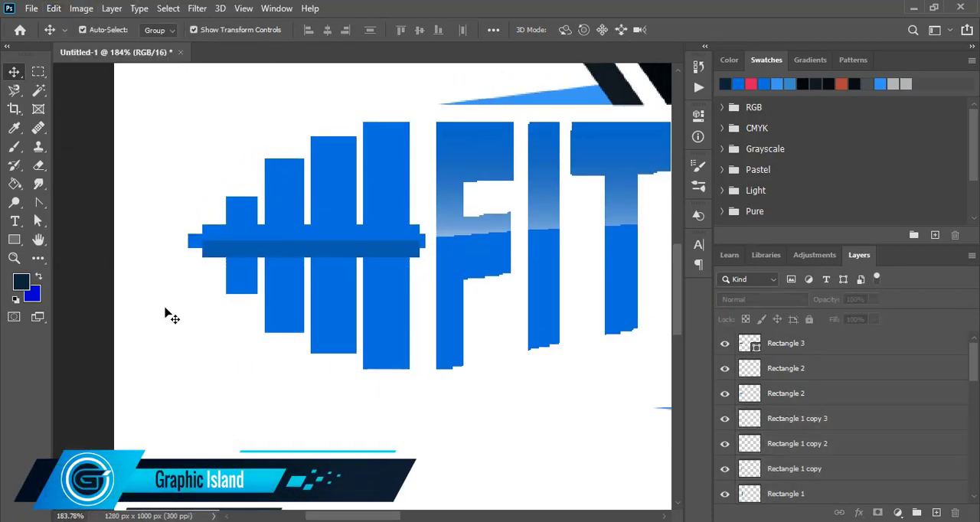
# Draw a rectangle about 172 by 114 px over the dumbbell's upper part down to the dark strip's lower edge and fill it near-black.
pyautogui.press('u')
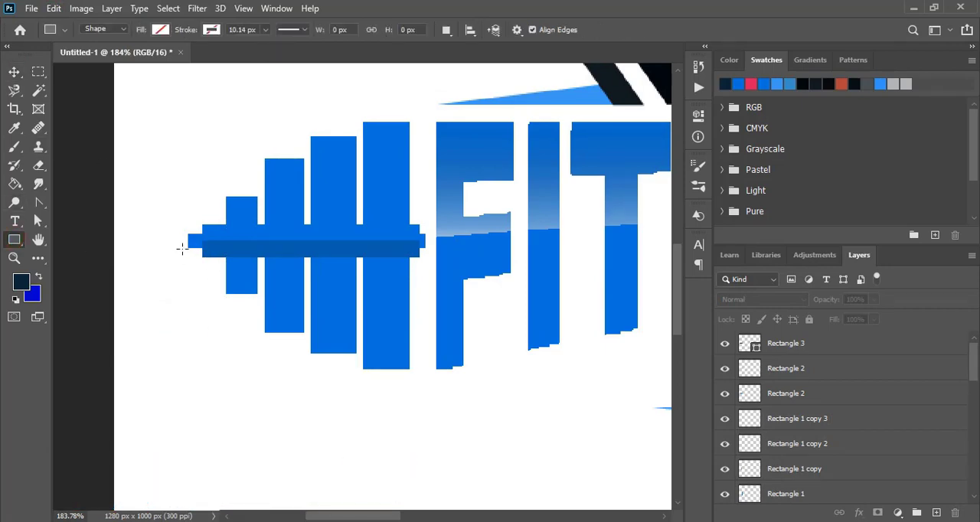
pyautogui.moveTo(202, 258); pyautogui.dragTo(427, 109)
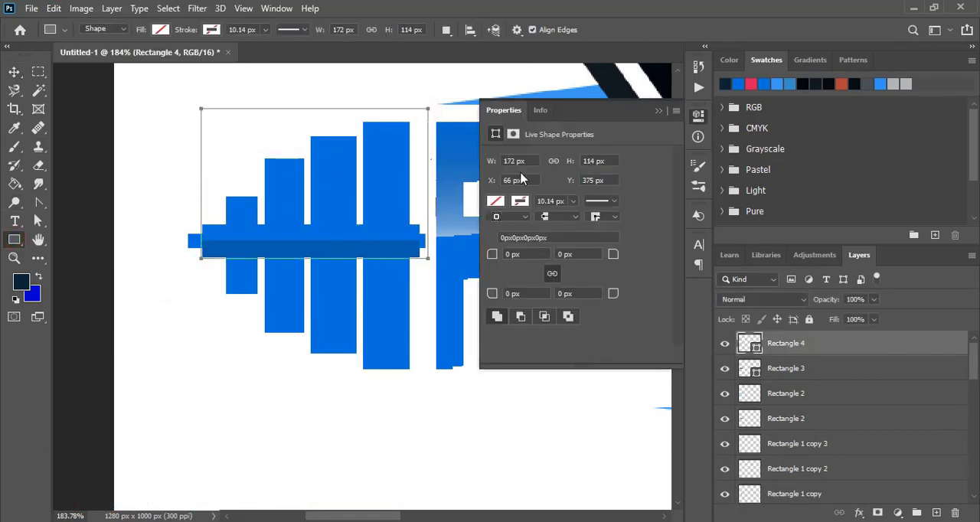
pyautogui.click(496, 201)
pyautogui.click(576, 277)
pyautogui.click(659, 110)
pyautogui.click(14, 72)
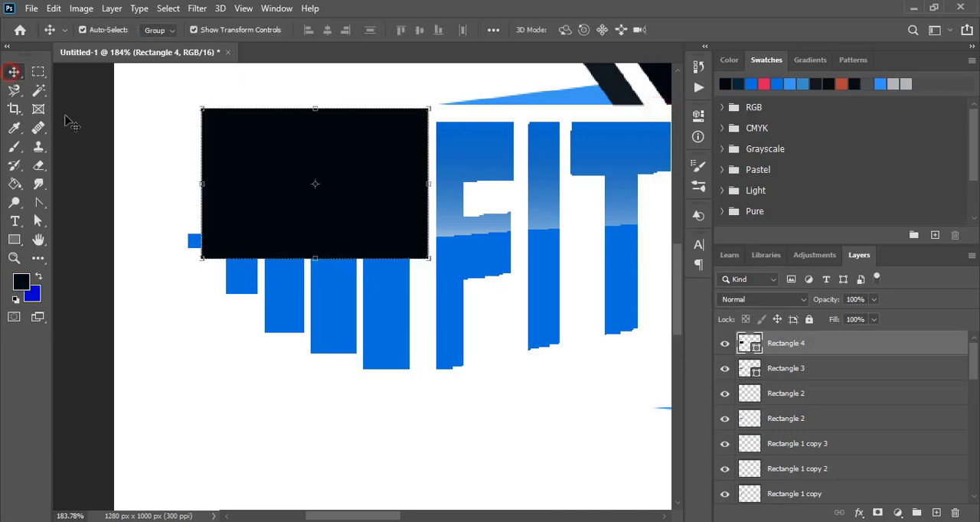
# Rasterize the near-black rectangle's layer and select its filled area with the Magic Wand.
pyautogui.click(144, 257)
pyautogui.click(816, 345)
pyautogui.rightClick(816, 347)
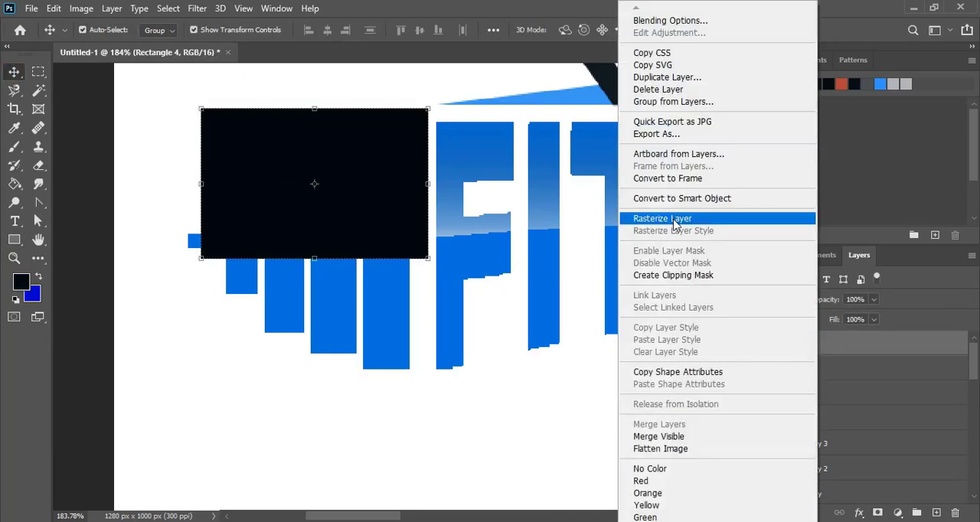
pyautogui.click(712, 224)
pyautogui.click(39, 91)
pyautogui.click(290, 182)
pyautogui.click(14, 72)
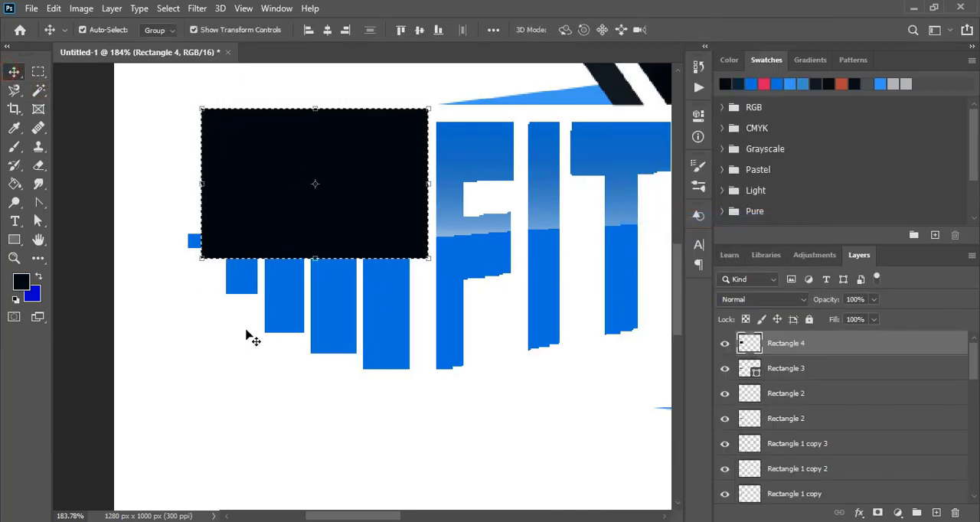
# Delete the selected upper area from each of the four copied plates and remove the near-black rectangle.
pyautogui.click(238, 283)
pyautogui.click(274, 293)
pyautogui.click(330, 304)
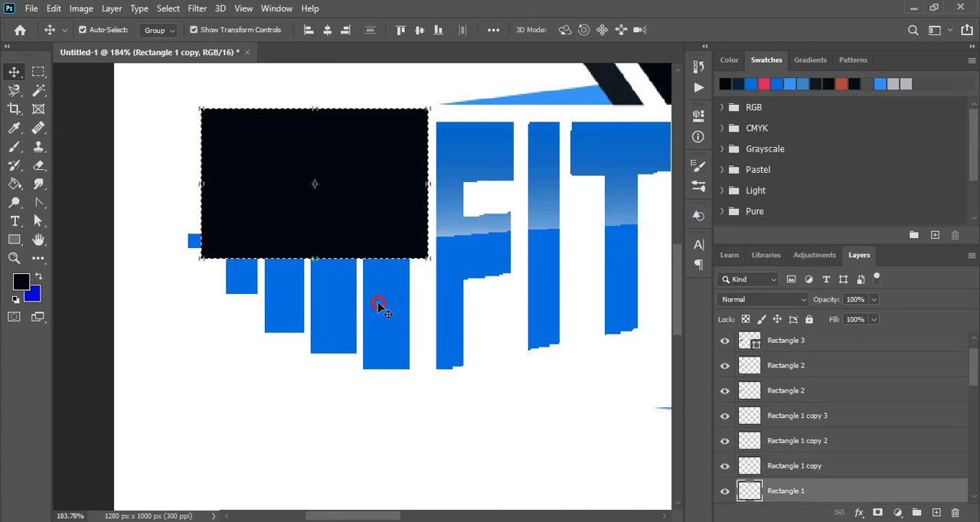
pyautogui.click(378, 304)
pyautogui.click(14, 72)
pyautogui.hotkey('ctrl', 'd')
pyautogui.click(167, 352)
pyautogui.click(230, 244)
pyautogui.press('Delete')
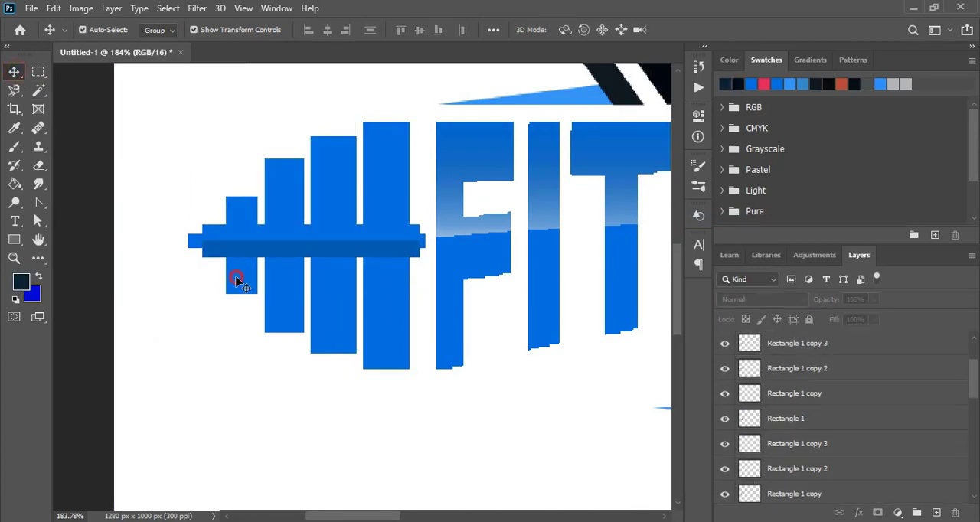
# Fill the lower halves of the two smallest dumbbell plates with the darker blue of the horizontal strip.
pyautogui.click(236, 281)
pyautogui.press('g')
pyautogui.keyDown('alt'); pyautogui.click(317, 251); pyautogui.keyUp('alt')
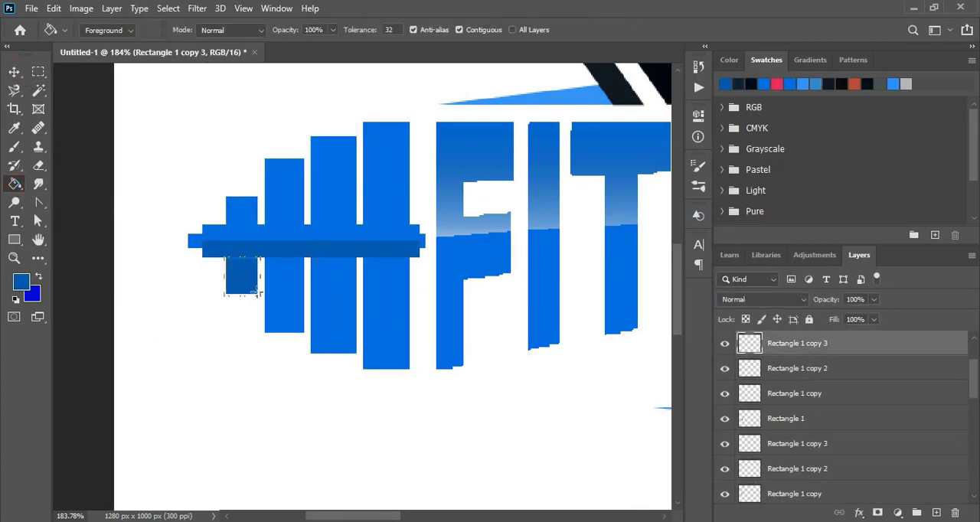
pyautogui.click(13, 73)
pyautogui.click(201, 297)
pyautogui.click(283, 299)
pyautogui.click(13, 184)
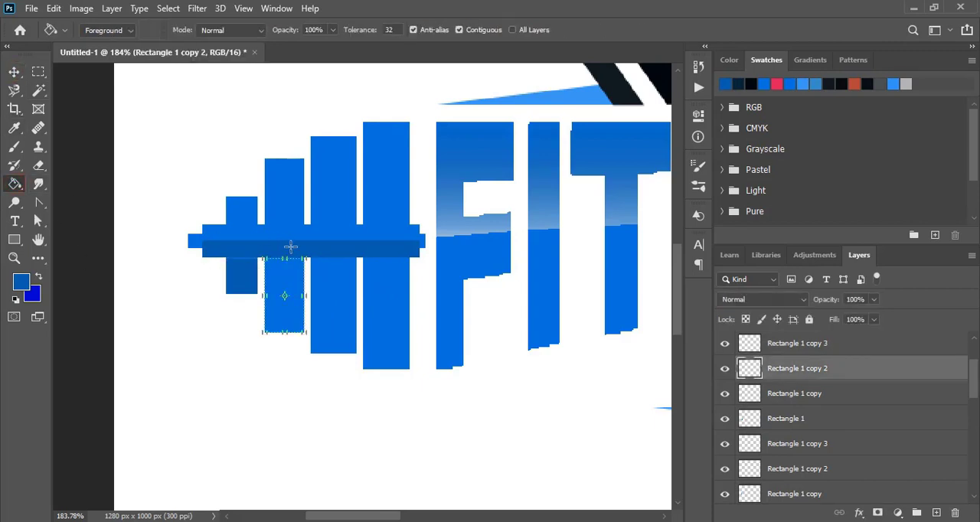
pyautogui.click(282, 284)
# Fill the lower halves of the two largest dumbbell plates with the same darker blue.
pyautogui.click(14, 72)
pyautogui.click(204, 365)
pyautogui.click(332, 306)
pyautogui.click(14, 185)
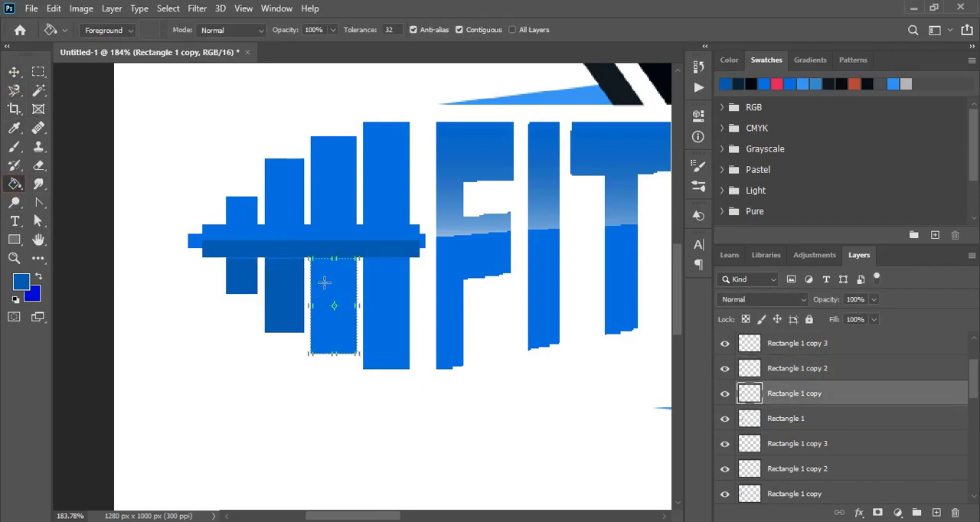
pyautogui.click(326, 283)
pyautogui.click(13, 72)
pyautogui.click(198, 362)
pyautogui.click(385, 301)
pyautogui.click(13, 184)
pyautogui.click(378, 288)
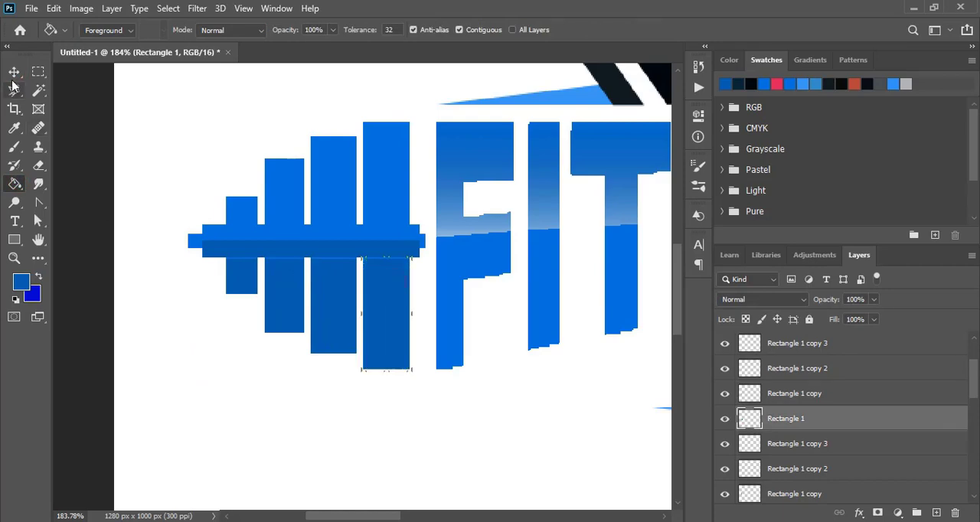
pyautogui.click(14, 74)
pyautogui.click(167, 365)
# Group all the dumbbell's layers and paste a copy of the group in place.
pyautogui.hotkey('ctrl', '-')
pyautogui.hotkey('ctrl', '-')
pyautogui.hotkey('ctrl', '-')
pyautogui.moveTo(147, 239); pyautogui.dragTo(210, 326)
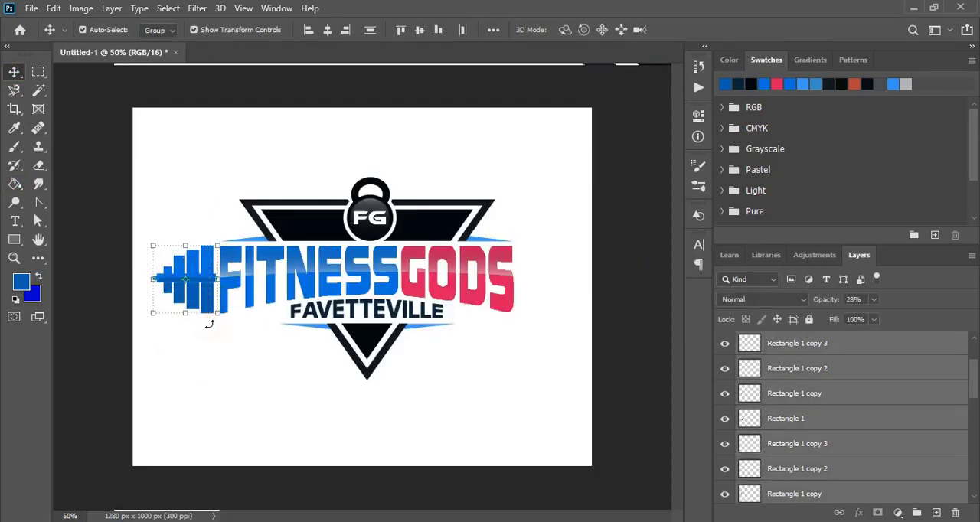
pyautogui.moveTo(873, 353); pyautogui.dragTo(919, 515)
pyautogui.click(54, 8)
pyautogui.click(92, 104)
pyautogui.click(54, 8)
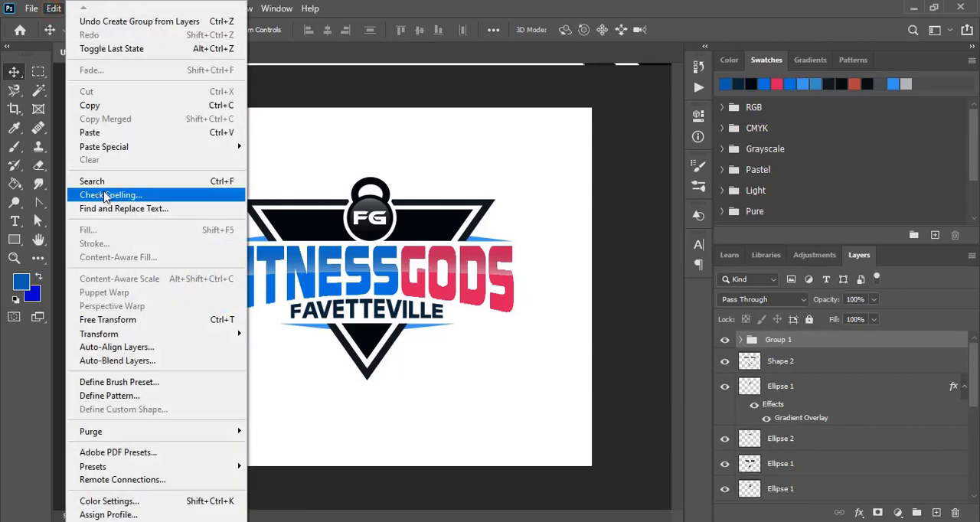
pyautogui.click(306, 161)
# Flip the copied dumbbell horizontally and move it to the far end of the lettering, beside the final S of GODS.
pyautogui.click(63, 11)
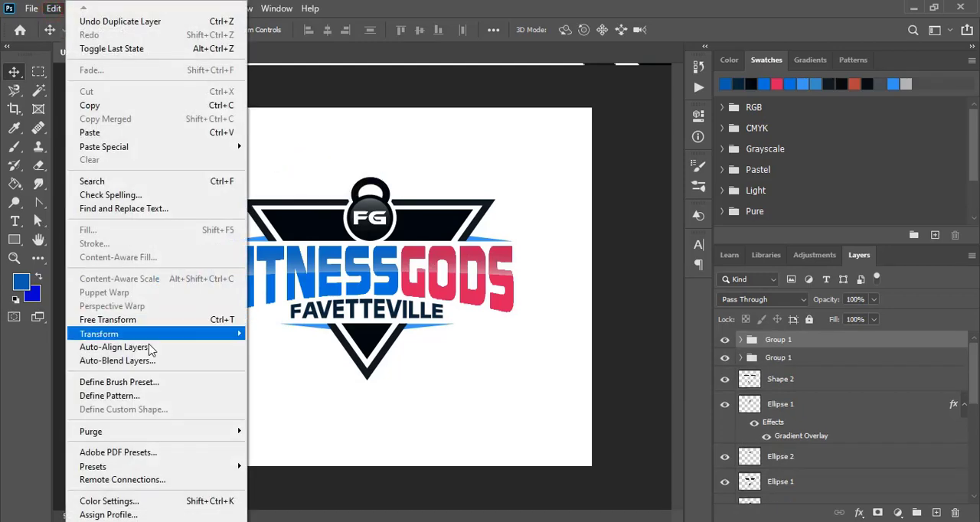
pyautogui.moveTo(223, 333)
pyautogui.click(303, 376)
pyautogui.hotkey('shift', 'Right')
pyautogui.hotkey('shift', 'Right')
pyautogui.hotkey('shift', 'Right')
pyautogui.hotkey('shift', 'Right')
pyautogui.hotkey('shift', 'Right')
pyautogui.hotkey('shift', 'Right')
pyautogui.hotkey('shift', 'Right')
pyautogui.hotkey('shift', 'Right')
pyautogui.hotkey('shift', 'Right')
pyautogui.hotkey('shift', 'Right')
pyautogui.hotkey('shift', 'Right')
pyautogui.hotkey('shift', 'Right')
pyautogui.hotkey('shift', 'Right')
pyautogui.hotkey('shift', 'Right')
pyautogui.hotkey('shift', 'Right')
pyautogui.hotkey('shift', 'Right')
pyautogui.hotkey('shift', 'Right')
pyautogui.hotkey('shift', 'Right')
pyautogui.hotkey('shift', 'Right')
pyautogui.hotkey('shift', 'Right')
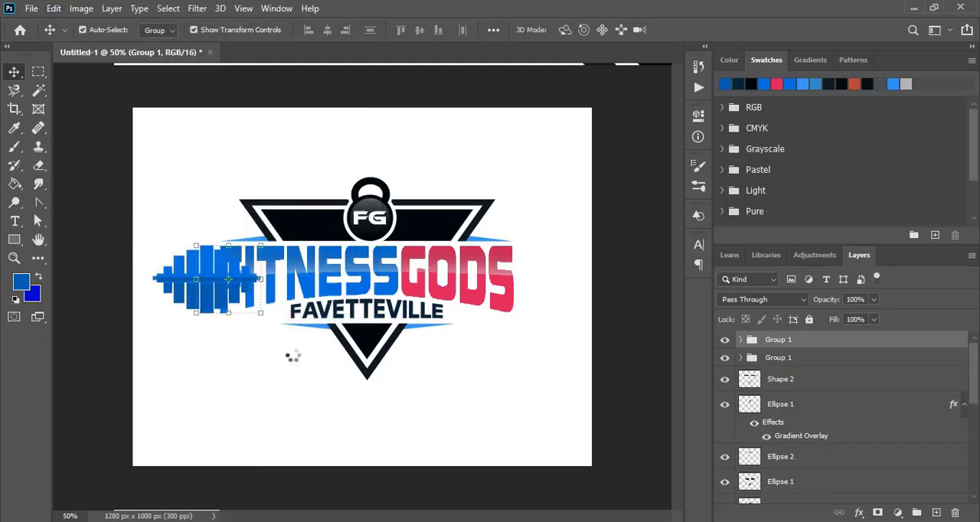
pyautogui.hotkey('shift', 'Right')
pyautogui.hotkey('shift', 'Right')
pyautogui.hotkey('shift', 'Right')
pyautogui.hotkey('shift', 'Right')
pyautogui.hotkey('shift', 'Right')
pyautogui.hotkey('shift', 'Right')
pyautogui.hotkey('shift', 'Right')
pyautogui.hotkey('shift', 'Right')
pyautogui.hotkey('shift', 'Right')
pyautogui.hotkey('shift', 'Right')
pyautogui.hotkey('shift', 'Right')
pyautogui.hotkey('shift', 'Right')
pyautogui.hotkey('shift', 'Right')
pyautogui.hotkey('shift', 'Right')
pyautogui.hotkey('shift', 'Right')
pyautogui.hotkey('shift', 'Right')
pyautogui.hotkey('shift', 'Right')
pyautogui.hotkey('shift', 'Right')
pyautogui.hotkey('shift', 'Right')
pyautogui.hotkey('shift', 'Right')
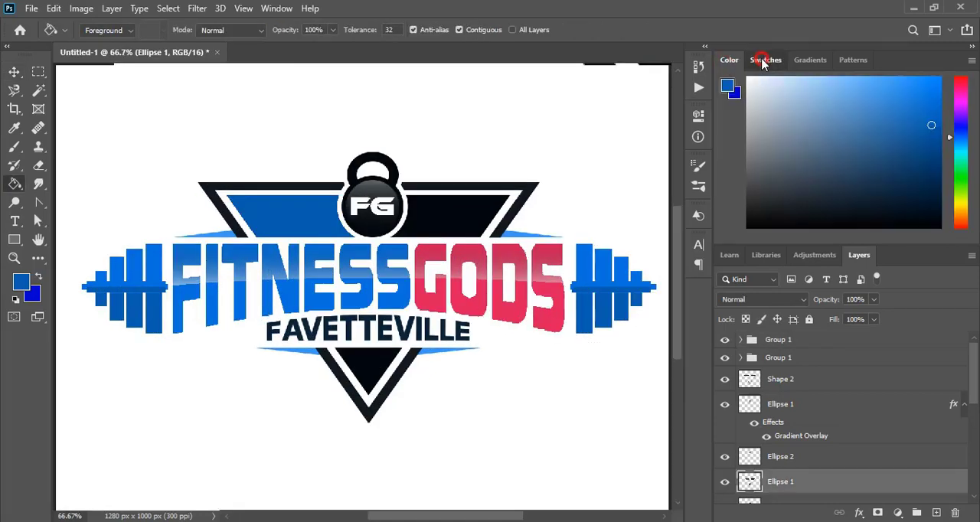
# Fill the two light blue wings beside the upper triangle with the outer triangle's dark grey.
pyautogui.click(762, 61)
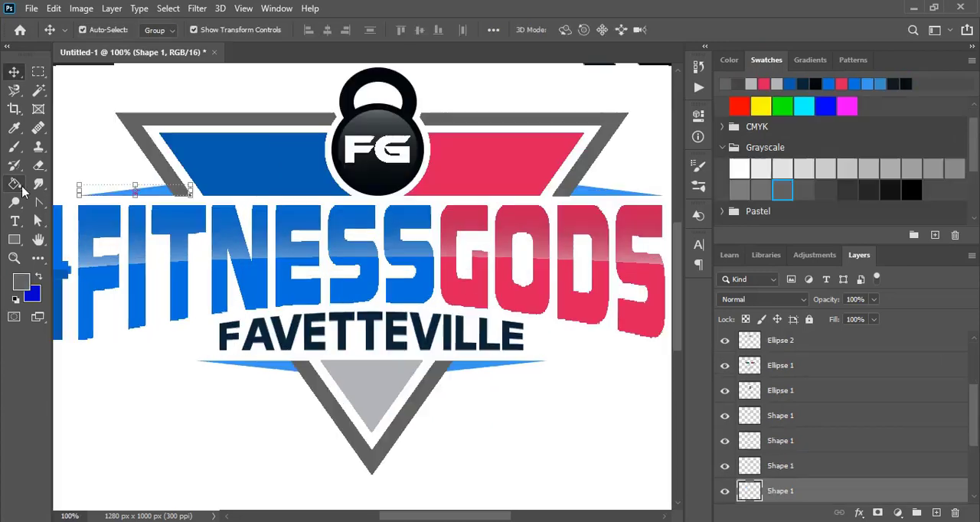
pyautogui.press('g')
pyautogui.press('v')
pyautogui.click(488, 83)
pyautogui.click(592, 190)
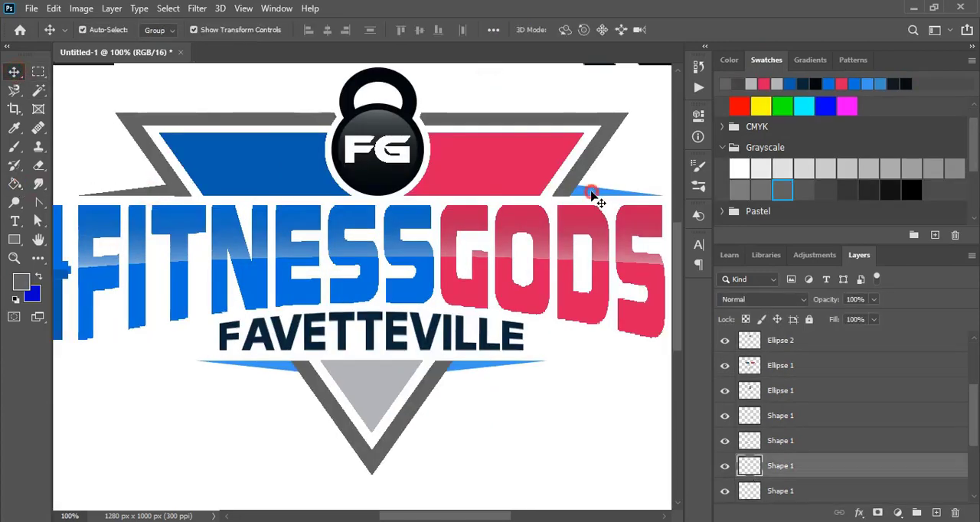
pyautogui.click(16, 185)
pyautogui.click(17, 75)
pyautogui.keyDown('shift'); pyautogui.click(144, 193); pyautogui.keyUp('shift')
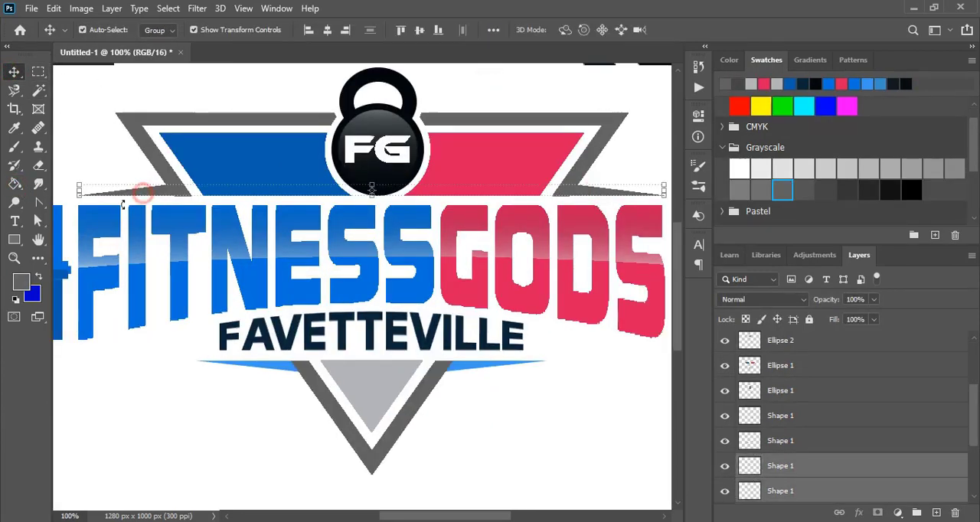
pyautogui.click(95, 143)
# Fill the two light blue wings beneath FAVETTEVILLE with the same dark grey.
pyautogui.scroll(-1, 100, 143)
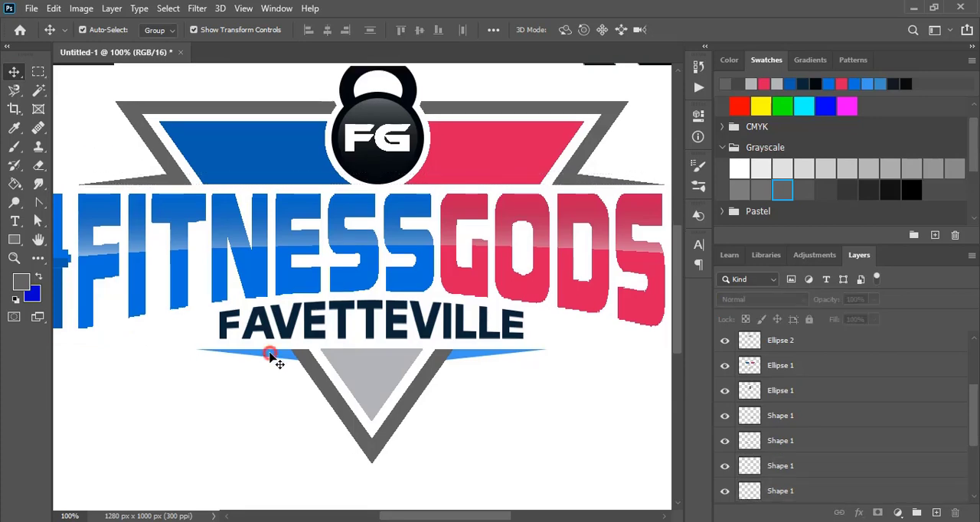
pyautogui.click(270, 354)
pyautogui.click(16, 184)
pyautogui.keyDown('ctrl'); pyautogui.click(487, 354); pyautogui.keyUp('ctrl')
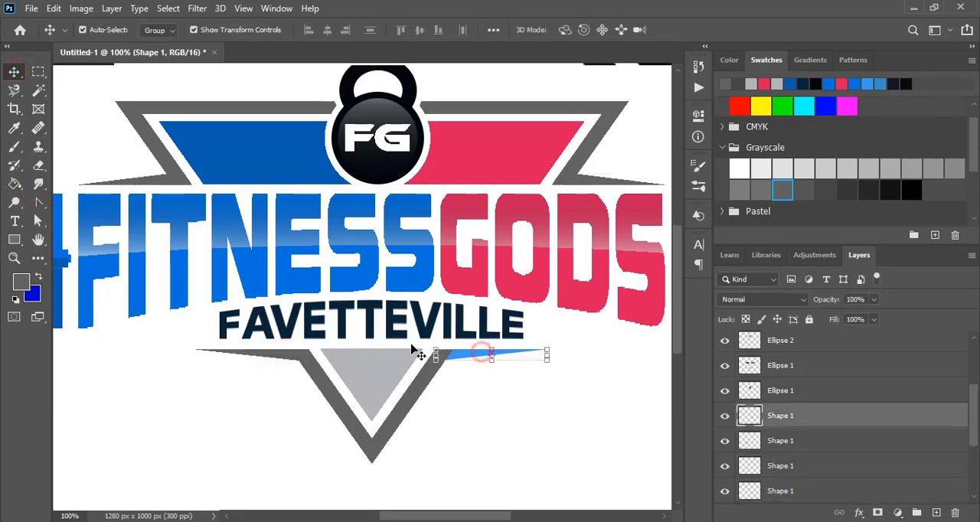
pyautogui.press('v')
pyautogui.click(252, 424)
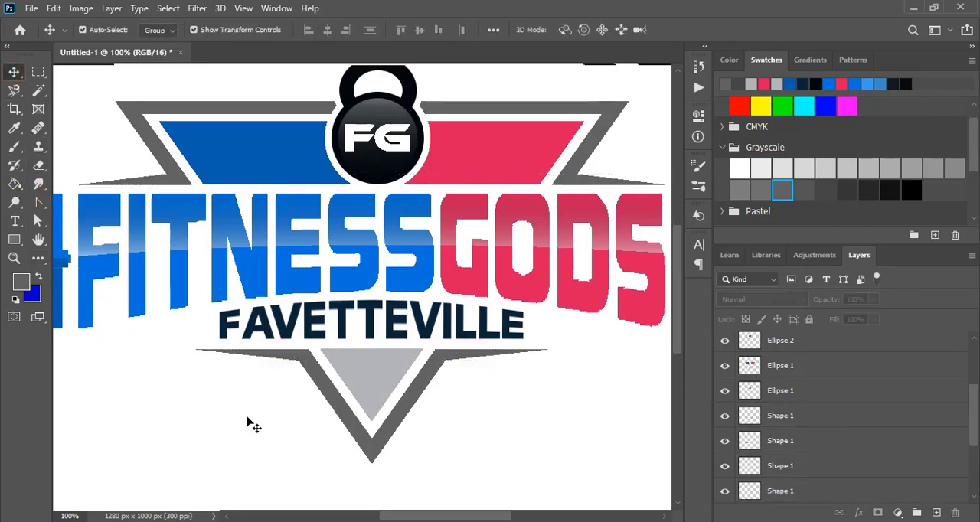
# Fill the pink-red half of the upper inner triangle with the darker blue of its other half.
pyautogui.scroll(1, 254, 425)
pyautogui.click(461, 179)
pyautogui.click(13, 186)
pyautogui.keyDown('alt'); pyautogui.click(234, 164); pyautogui.keyUp('alt')
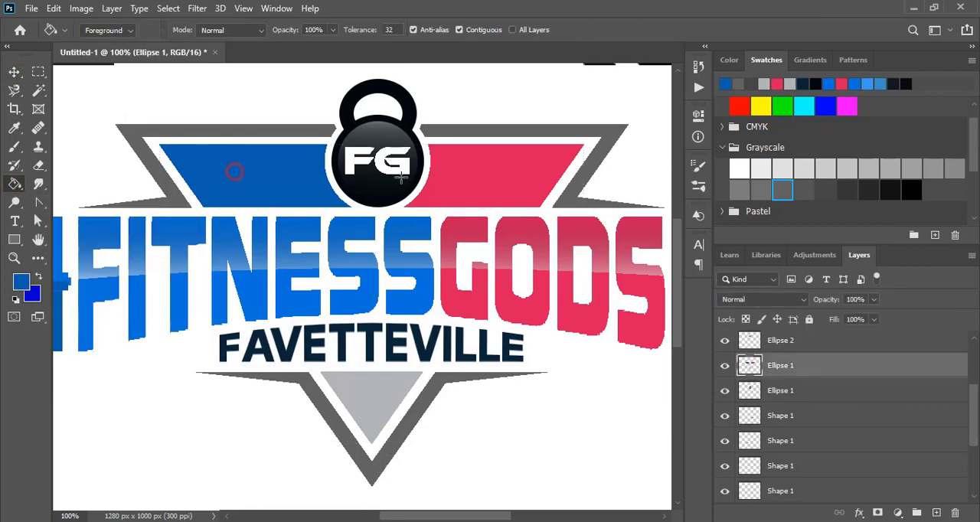
pyautogui.click(470, 184)
pyautogui.press('v')
# Fill the light grey lower tip of the inner triangle with the pink-red of the GODS lettering.
pyautogui.click(13, 183)
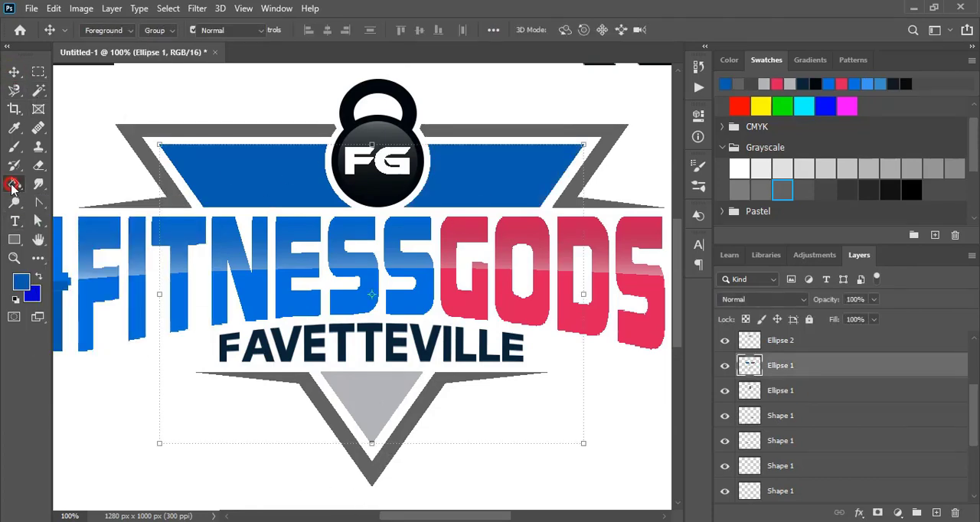
pyautogui.keyDown('alt'); pyautogui.click(467, 305); pyautogui.keyUp('alt')
pyautogui.click(373, 402)
pyautogui.click(12, 75)
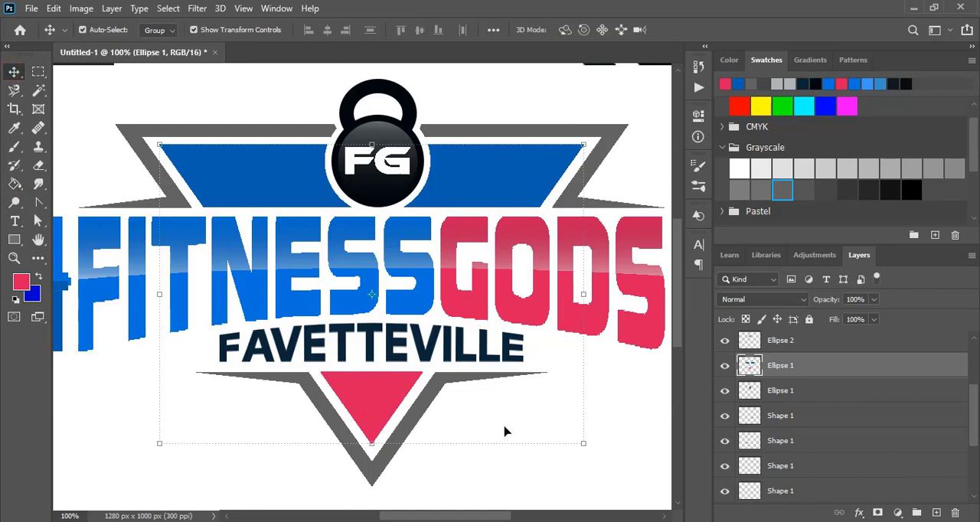
# Fill all the letters of FAVETTEVILLE with the dark grey of the outer triangle.
pyautogui.click(393, 350)
pyautogui.click(13, 184)
pyautogui.keyDown('alt'); pyautogui.click(307, 383); pyautogui.keyUp('alt')
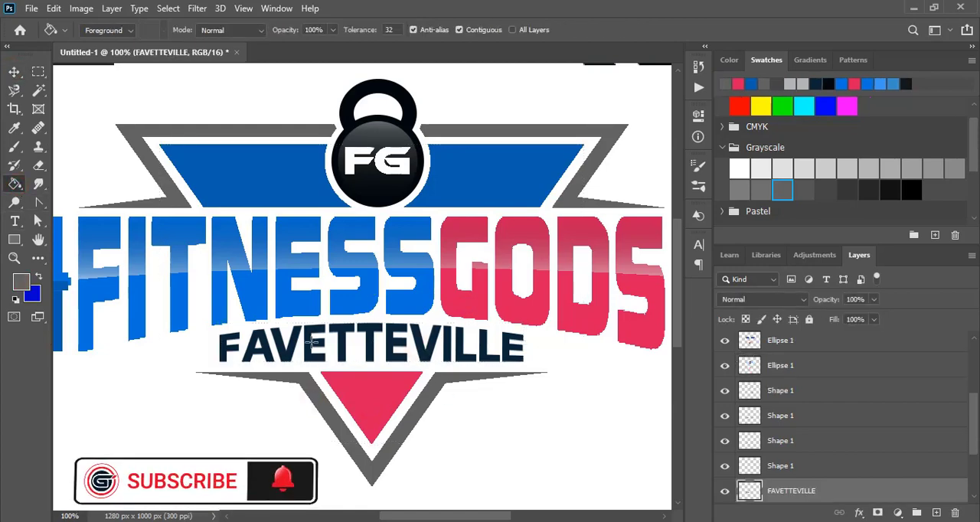
pyautogui.click(307, 348)
pyautogui.click(341, 349)
pyautogui.click(369, 349)
pyautogui.click(394, 345)
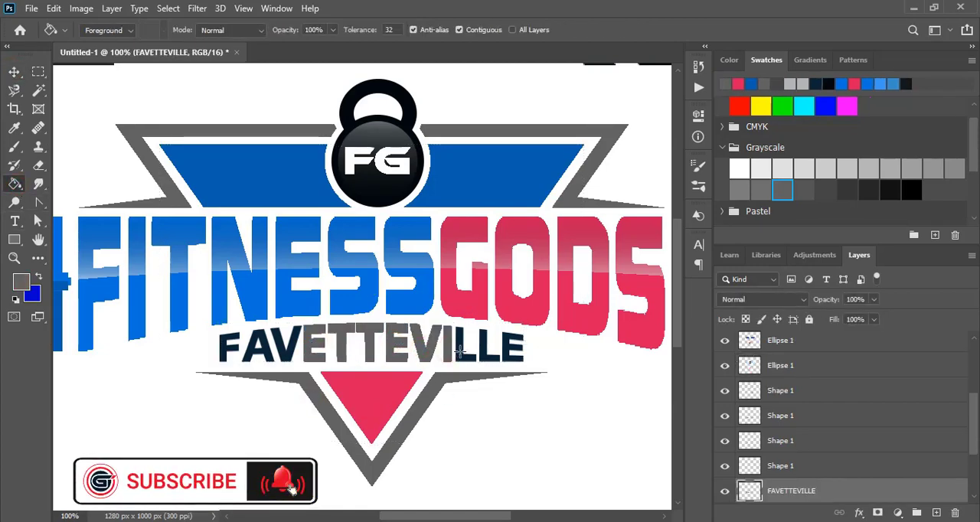
pyautogui.click(285, 353)
pyautogui.click(266, 354)
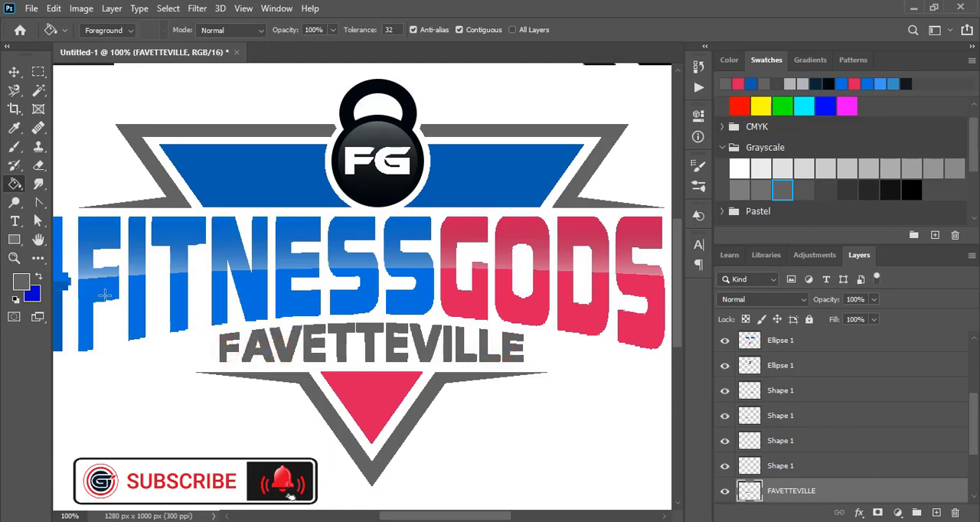
pyautogui.press('v')
pyautogui.click(503, 430)
# Fill the kettlebell's handle with the bright blue of the FITNESS lettering.
pyautogui.scroll(3, 579, 286)
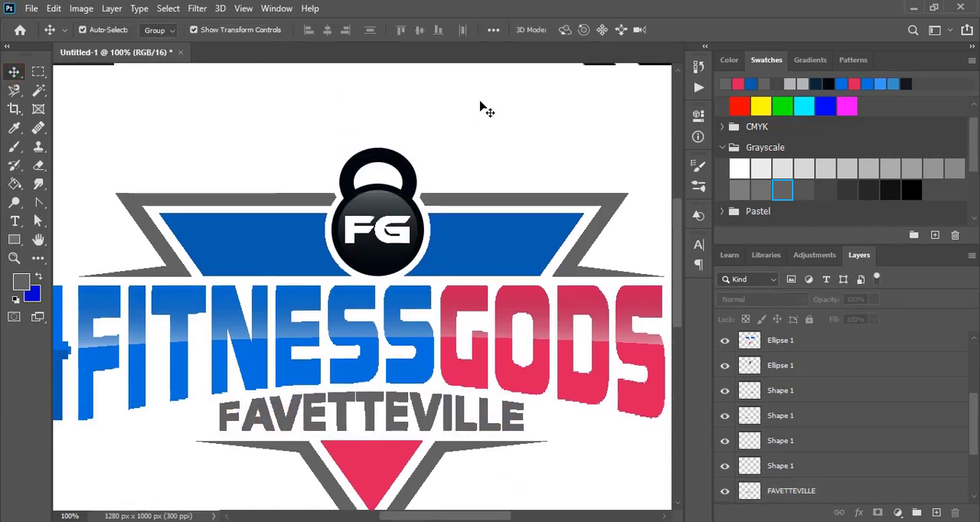
pyautogui.click(413, 162)
pyautogui.click(14, 184)
pyautogui.keyDown('alt'); pyautogui.click(226, 362); pyautogui.keyUp('alt')
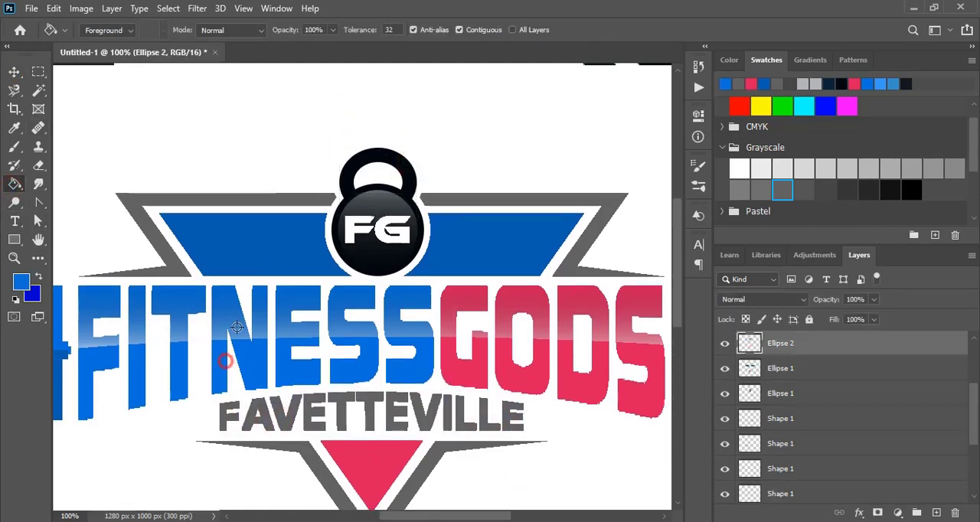
pyautogui.click(359, 159)
pyautogui.click(14, 72)
pyautogui.click(426, 124)
# Fill the kettlebell's round body and its glossy highlight with the same bright blue.
pyautogui.click(418, 213)
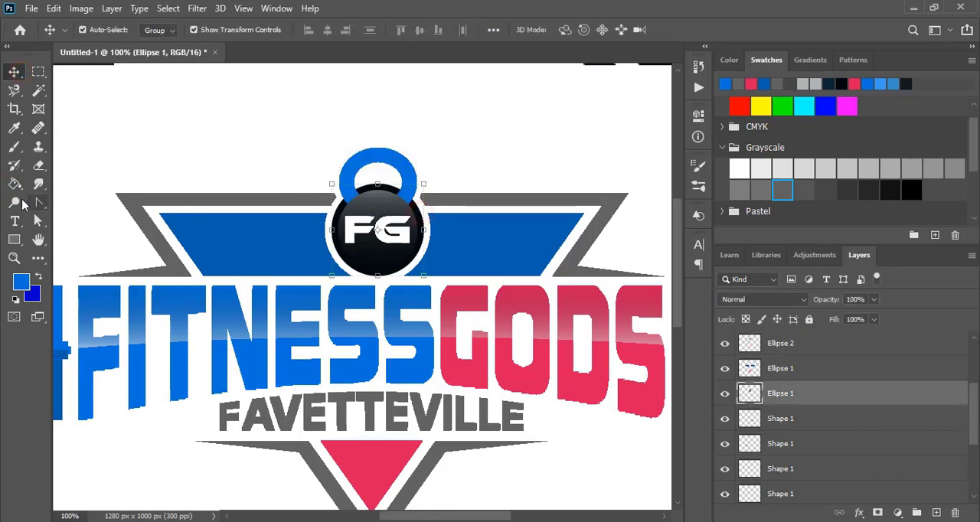
pyautogui.click(14, 185)
pyautogui.click(341, 209)
pyautogui.keyDown('ctrl'); pyautogui.click(383, 200); pyautogui.keyUp('ctrl')
pyautogui.click(383, 199)
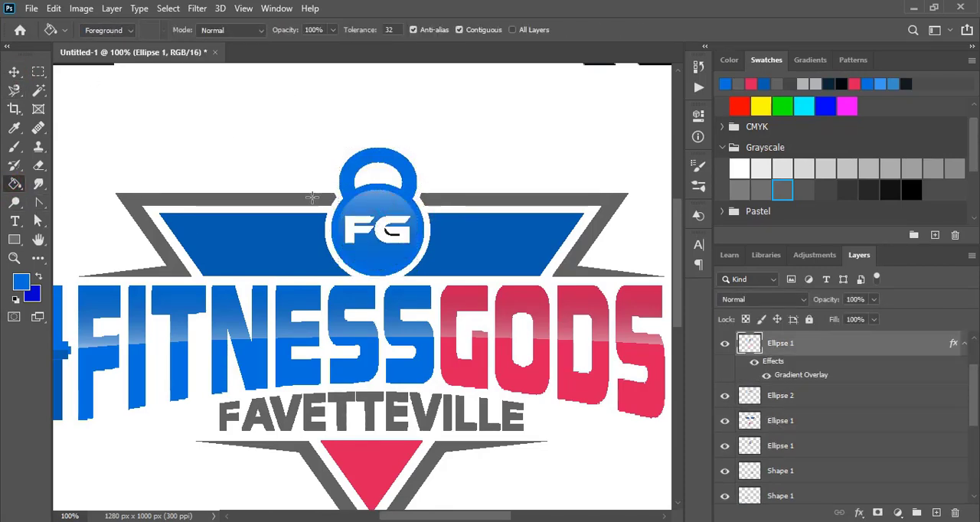
# Hide the white Background layer and put all the logo layers above it into one group.
pyautogui.click(14, 72)
pyautogui.click(509, 150)
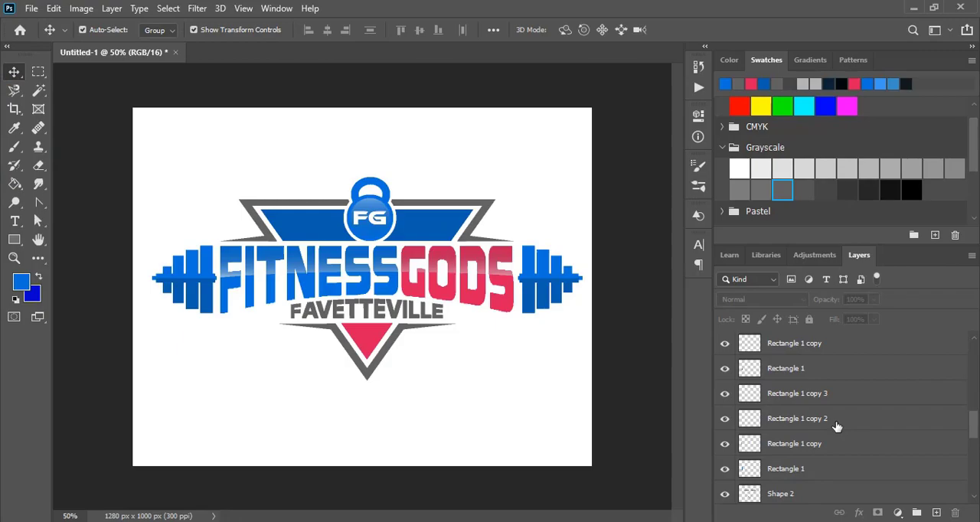
pyautogui.scroll(-5, 836, 426)
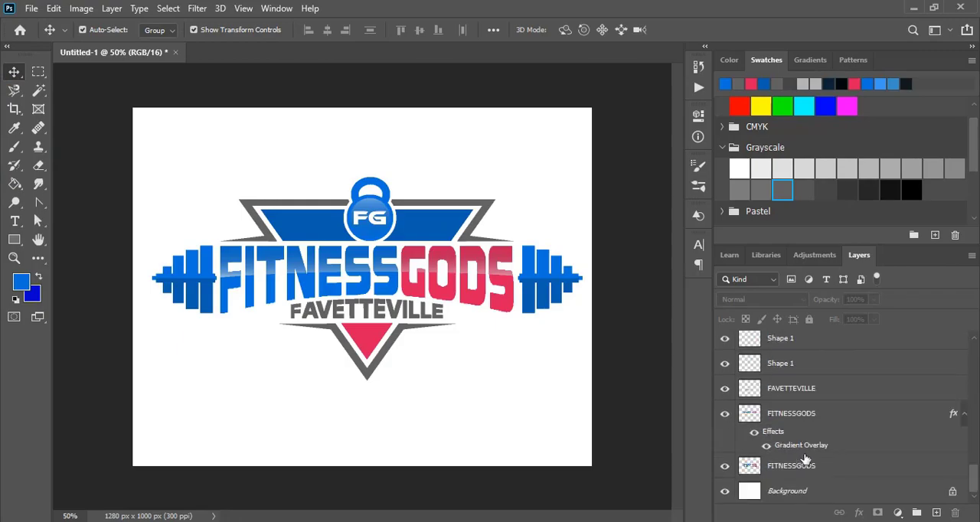
pyautogui.click(725, 491)
pyautogui.hotkey('ctrl', 'alt', 'a')
pyautogui.hotkey('ctrl', 'g')
# Open the MODERN 3D LOGO MOCKUP.psd file and the contents of its LOGO HERE smart object for editing.
pyautogui.click(31, 8)
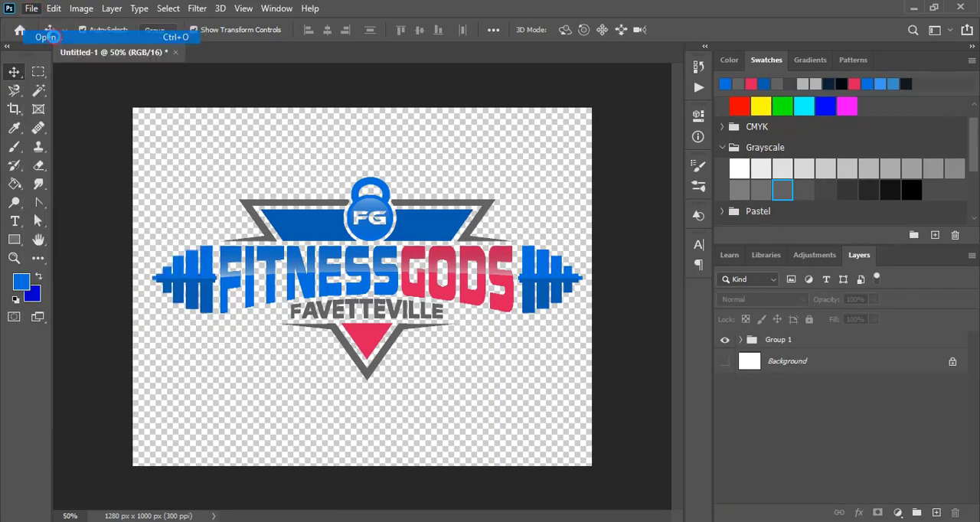
pyautogui.click(39, 37)
pyautogui.doubleClick(700, 115)
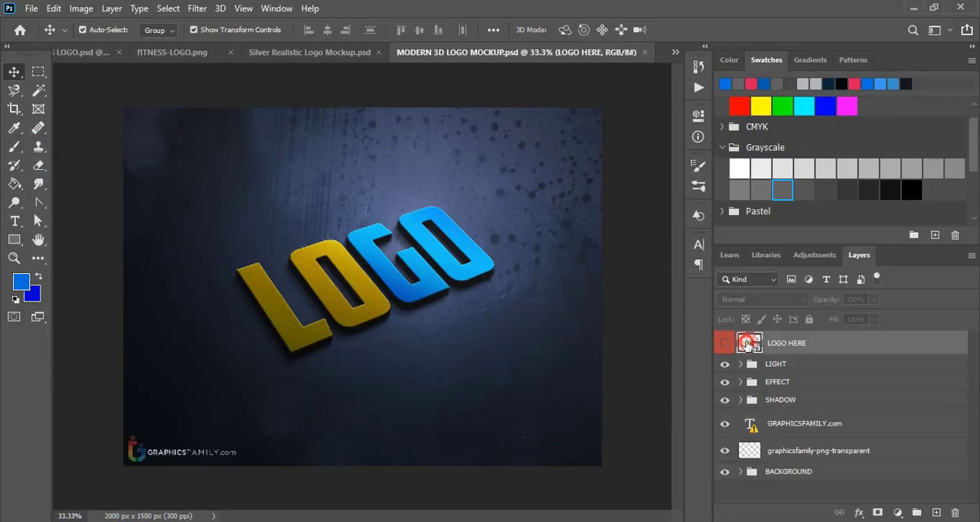
pyautogui.doubleClick(748, 344)
# Place the fitness logo over the placeholder in LOGO1.psb, scale it to about 93%, and hide the LOGO text layer.
pyautogui.moveTo(295, 234); pyautogui.dragTo(429, 226)
pyautogui.moveTo(670, 286); pyautogui.dragTo(639, 293)
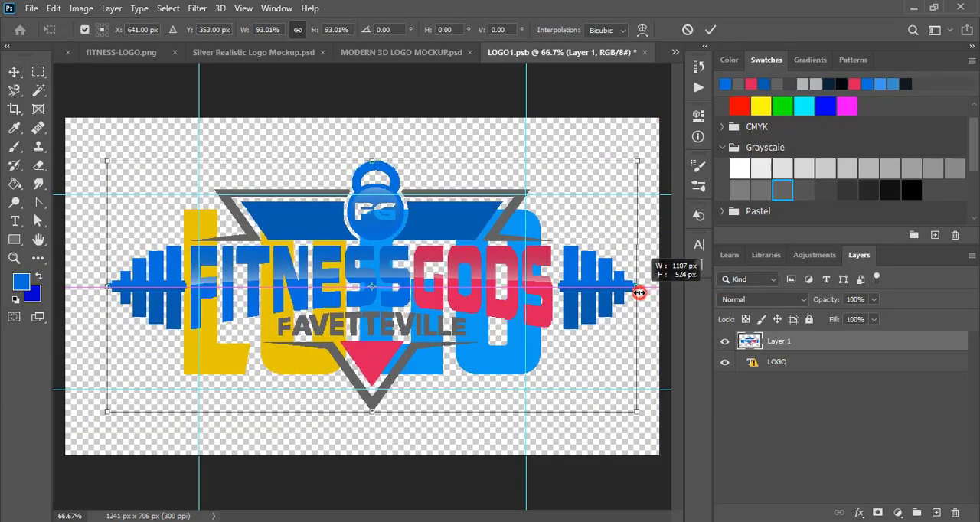
pyautogui.press('Return')
pyautogui.click(725, 362)
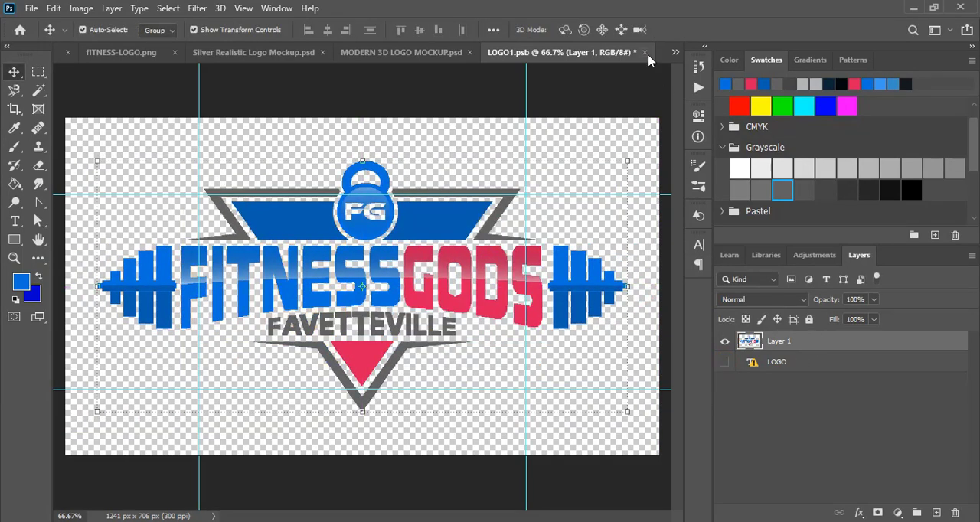
# Save and close the LOGO1.psb smart object, return to MODERN 3D LOGO MOCKUP.psd and deselect its layers.
pyautogui.hotkey('ctrl', 'w')
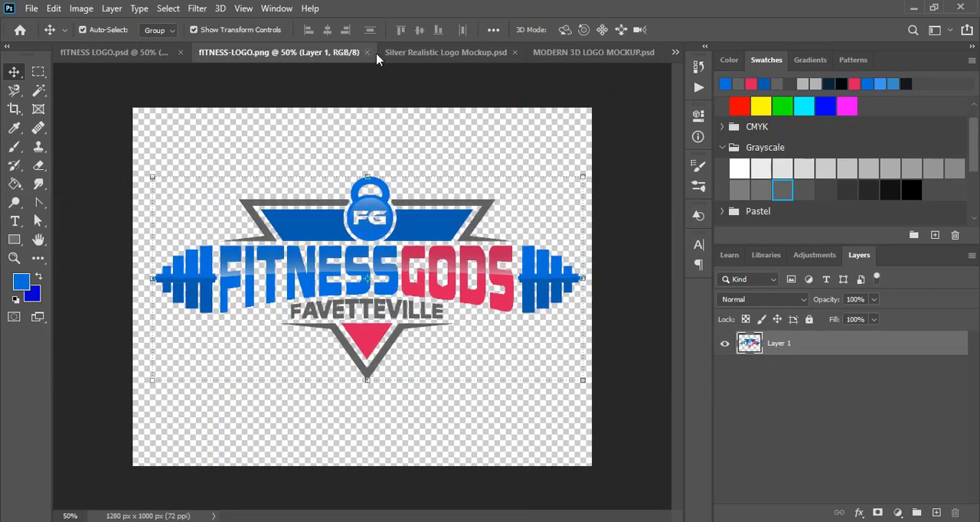
pyautogui.click(552, 53)
pyautogui.click(626, 289)
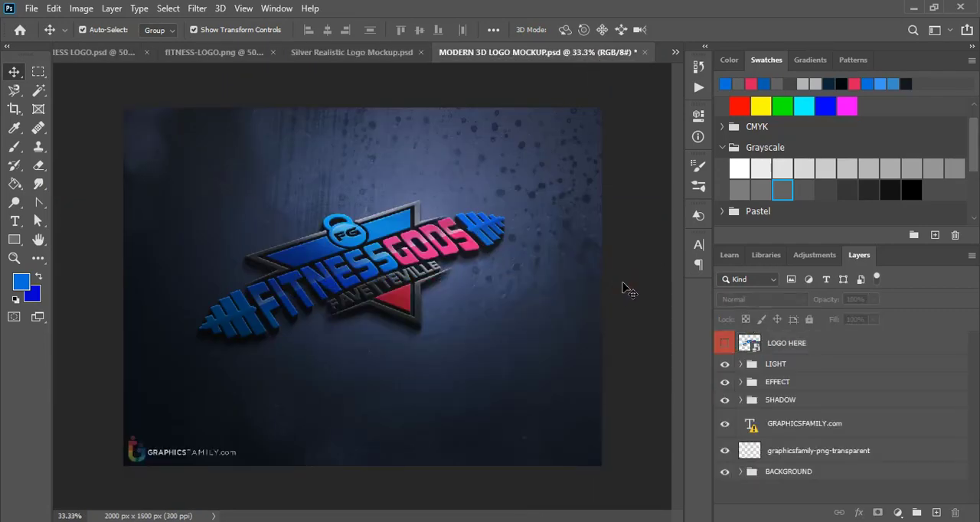